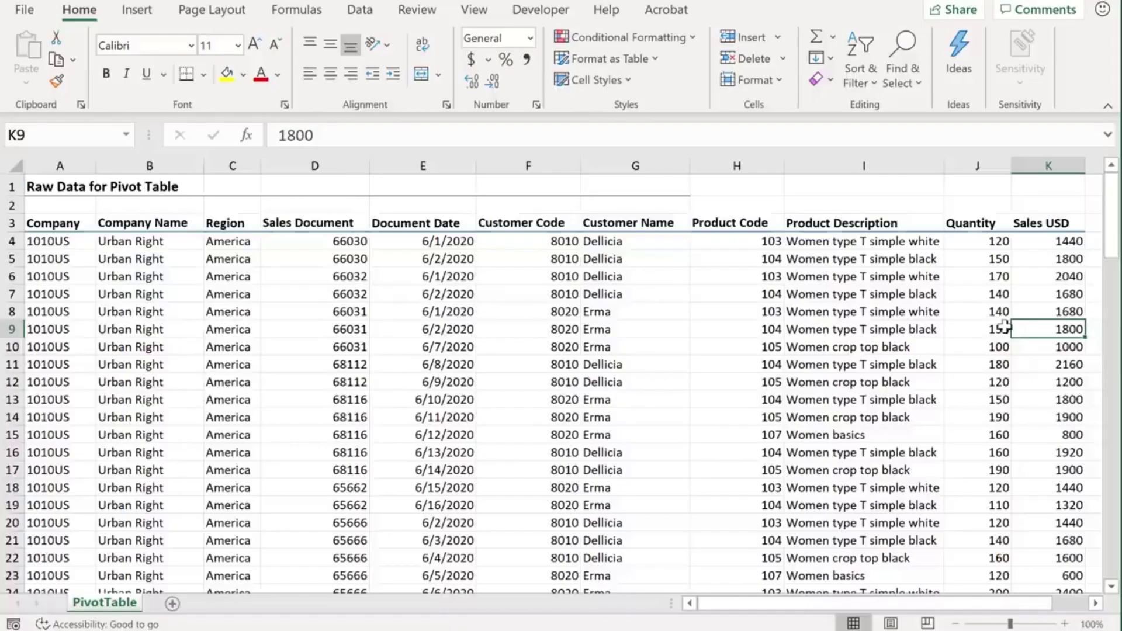
Examine the raw sales data's columns and header row to check that it is in tabular form.
{"action": "left_click", "coordinate": [1004, 328]}
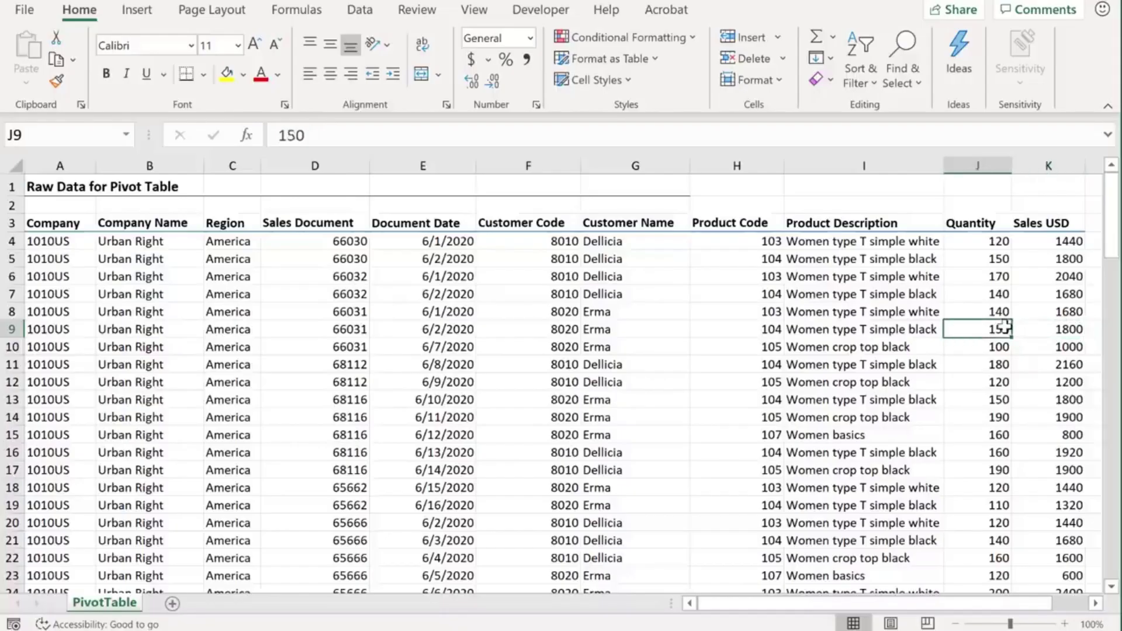
{"action": "left_click", "coordinate": [893, 335]}
{"action": "left_click", "coordinate": [642, 347]}
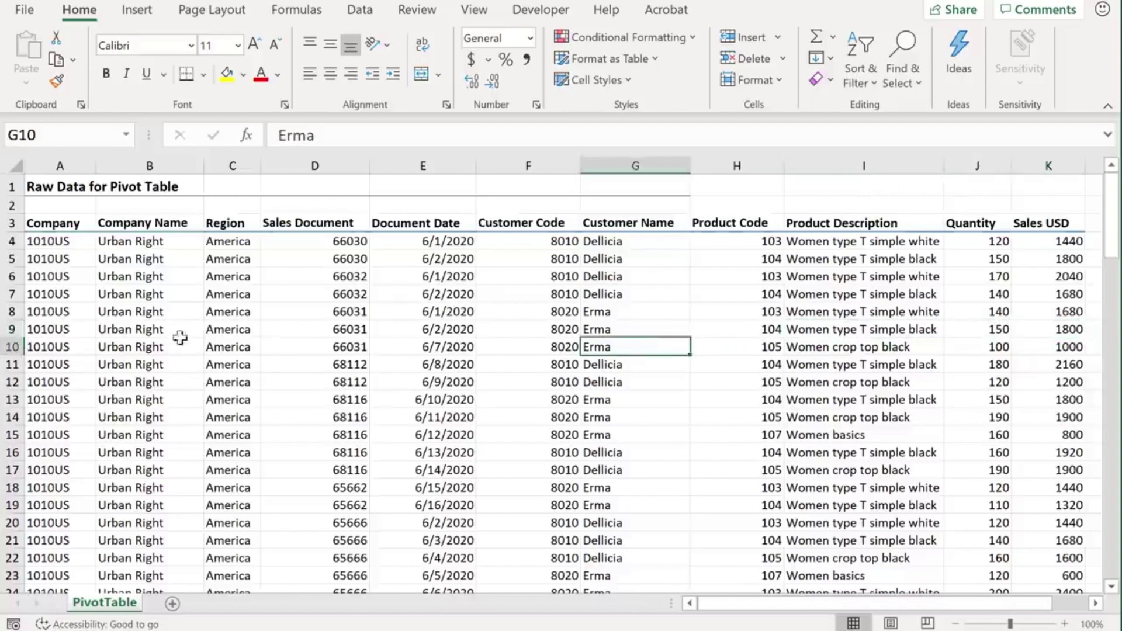
{"action": "left_click", "coordinate": [125, 330]}
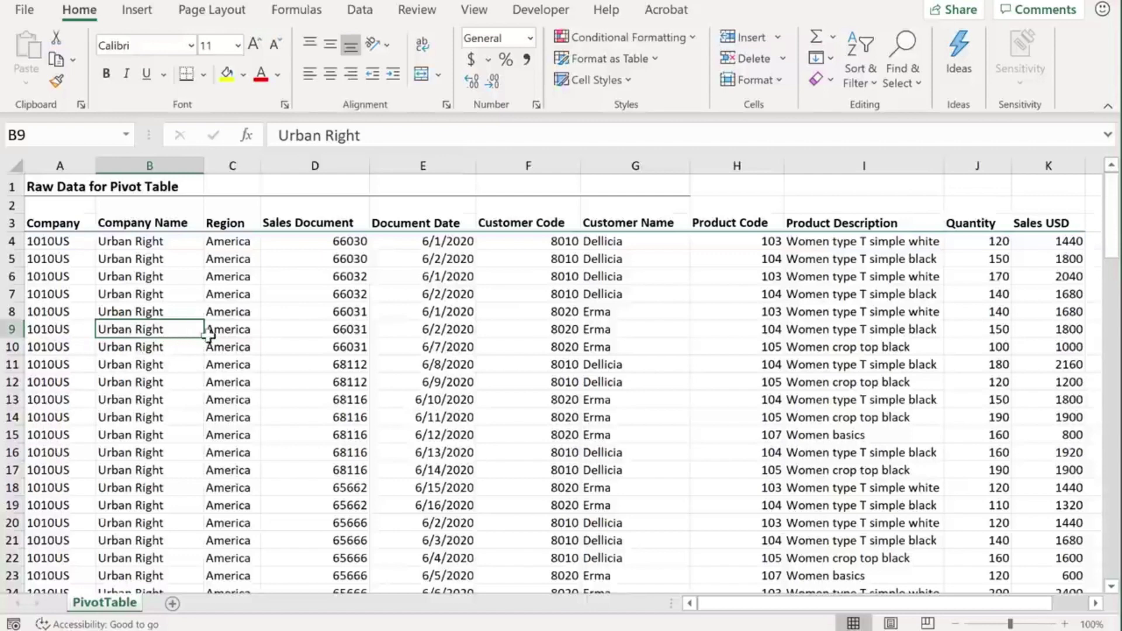
{"action": "left_click", "coordinate": [1002, 328]}
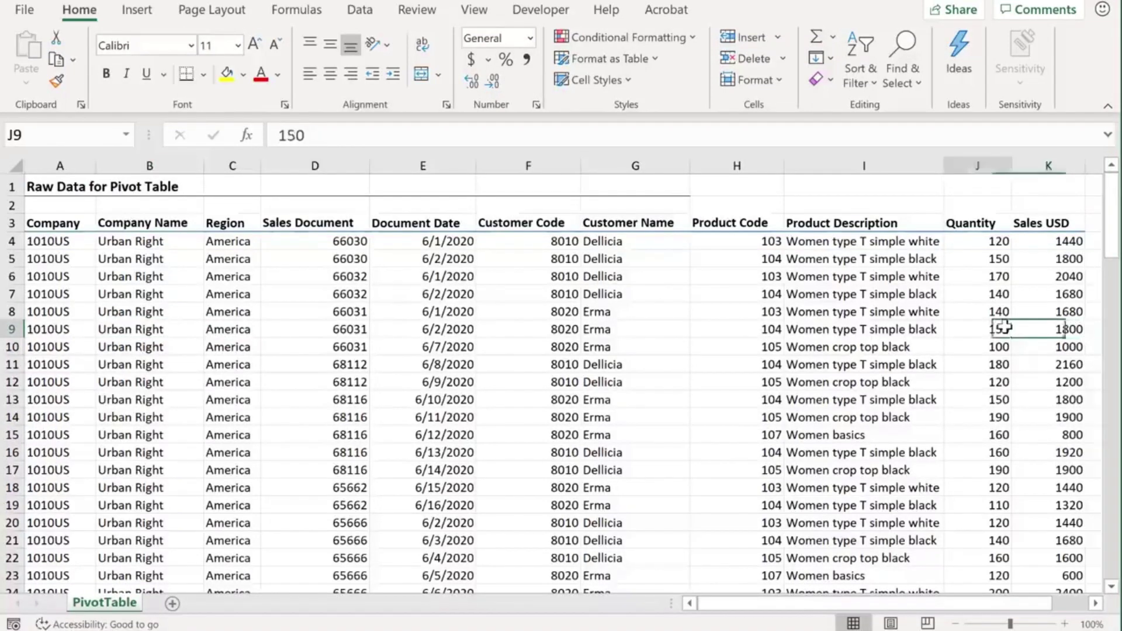
{"action": "left_click", "coordinate": [891, 330]}
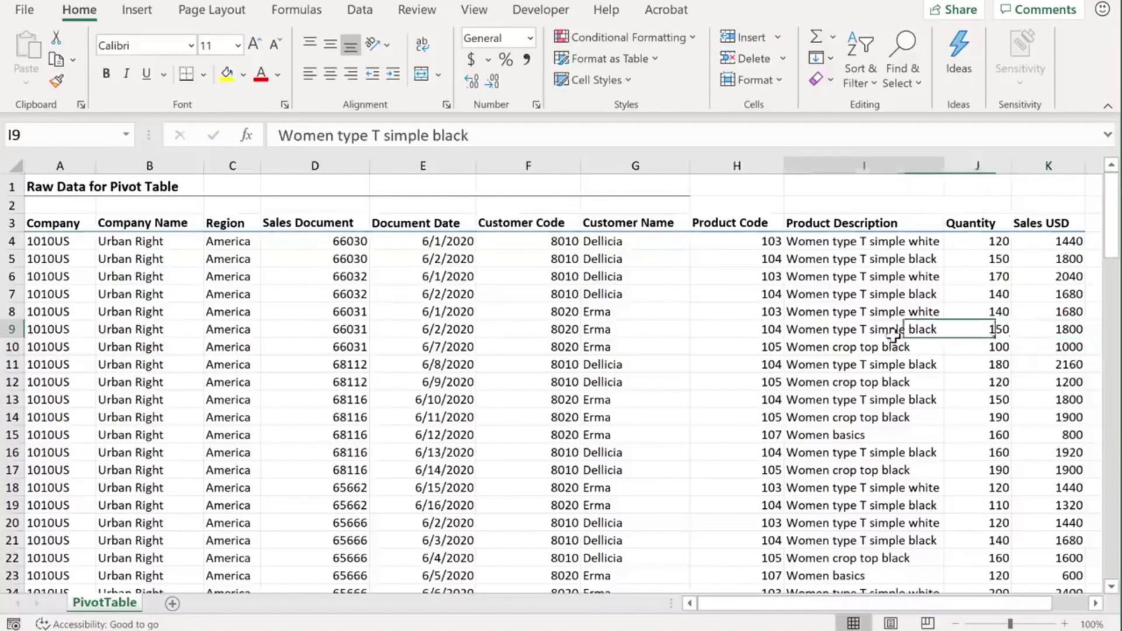
{"action": "left_click", "coordinate": [640, 349]}
{"action": "left_click", "coordinate": [126, 331]}
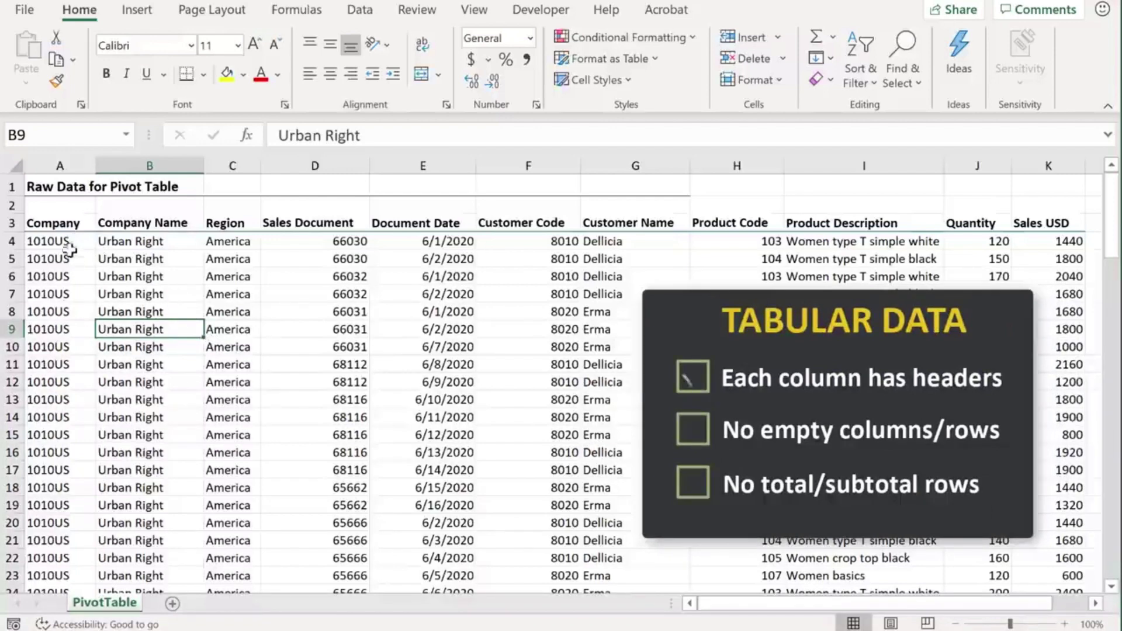
{"action": "left_click", "coordinate": [70, 222]}
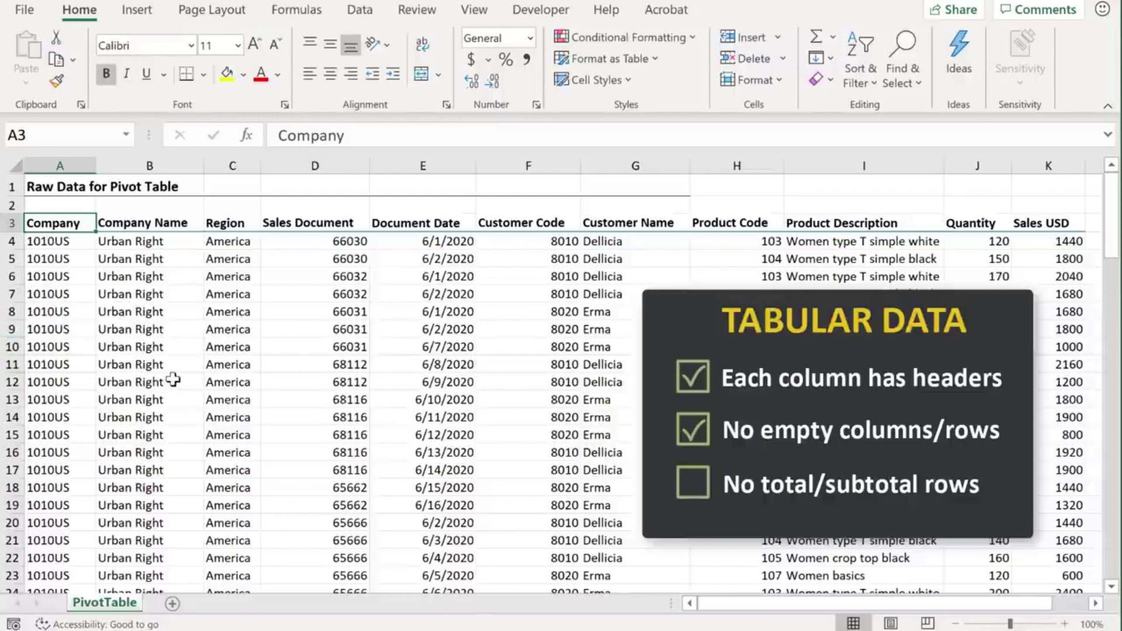
{"action": "left_click", "coordinate": [233, 366]}
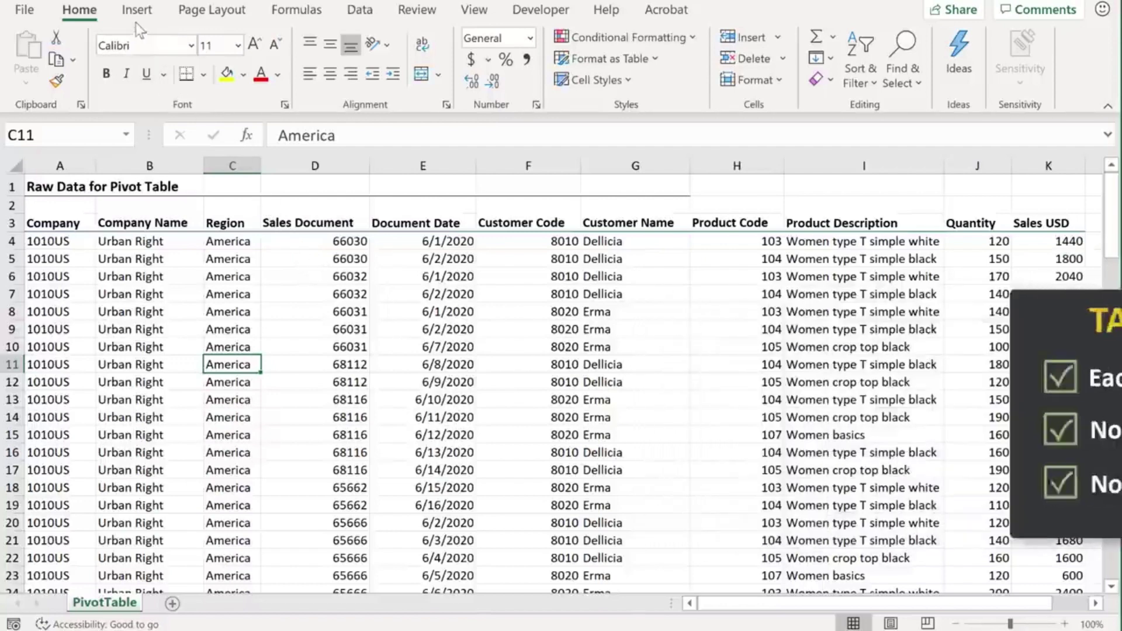
{"action": "left_click", "coordinate": [134, 18]}
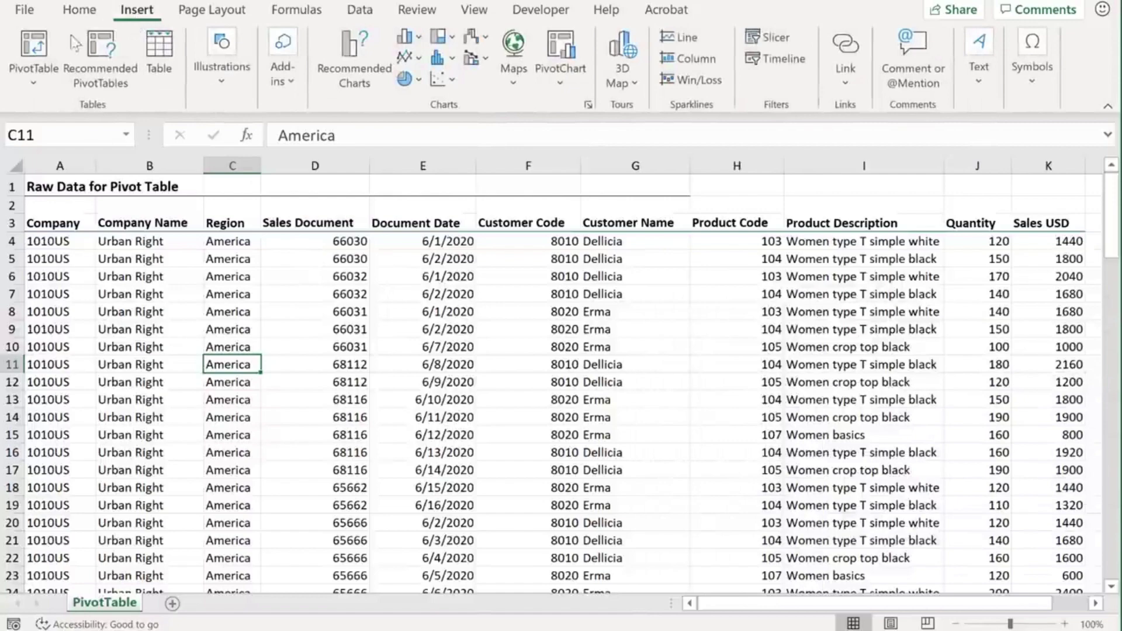
{"action": "left_click", "coordinate": [47, 43]}
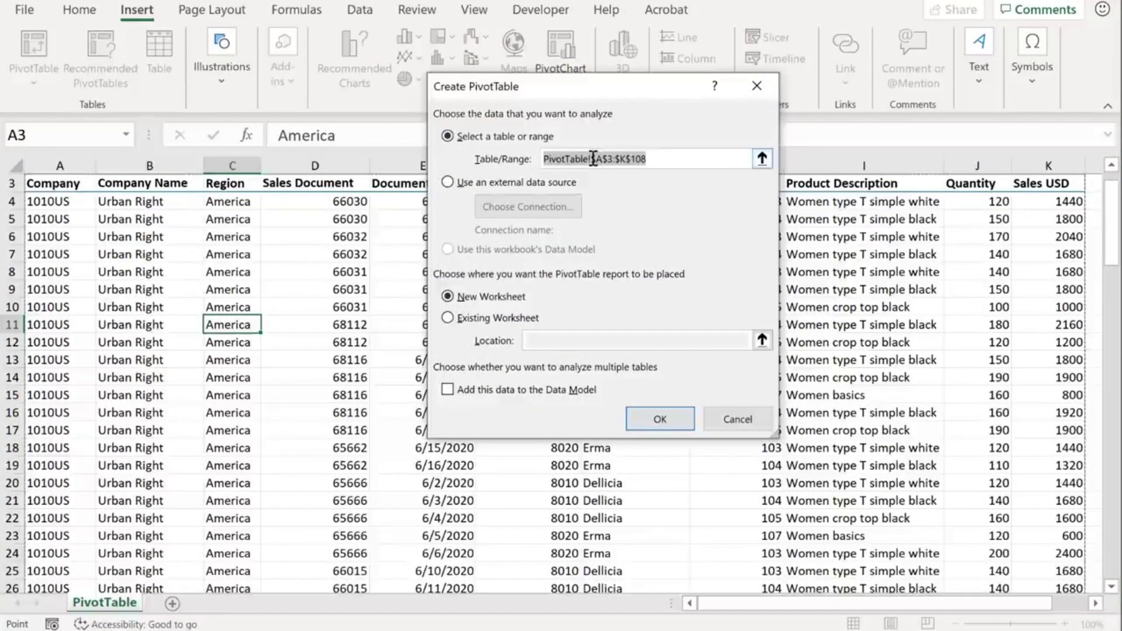
{"action": "left_click_drag", "start_coordinate": [591, 158], "coordinate": [662, 158]}
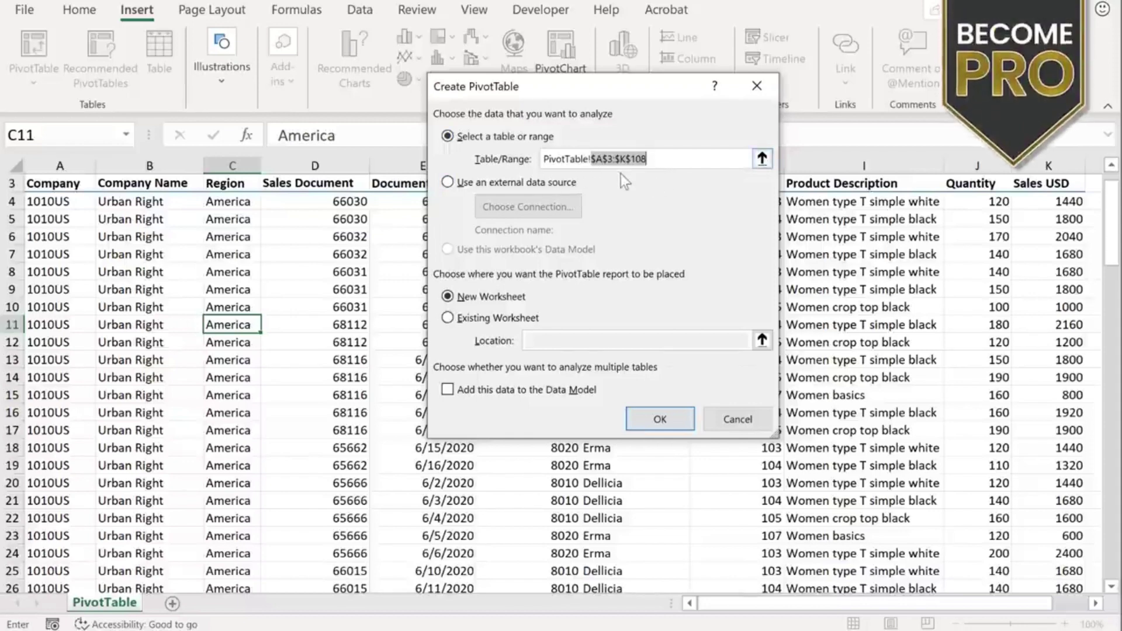
{"action": "left_click", "coordinate": [721, 419]}
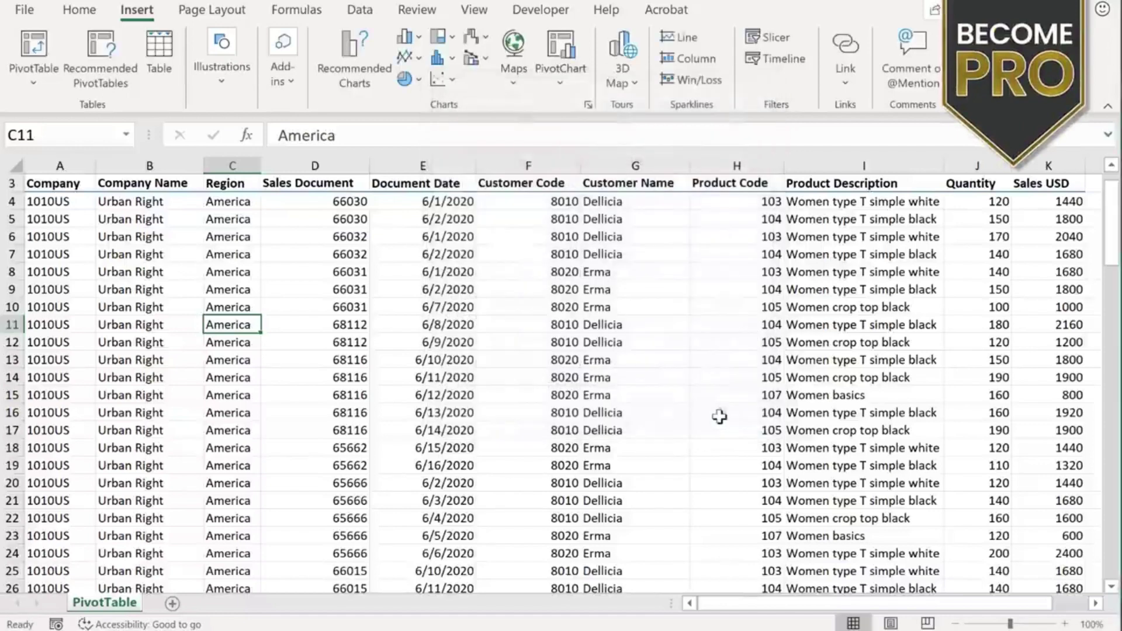
Convert the raw data range A3:K108 into a table with headers.
{"action": "left_click", "coordinate": [522, 300]}
{"action": "scroll", "coordinate": [522, 301], "scroll_direction": "up", "scroll_amount": 1}
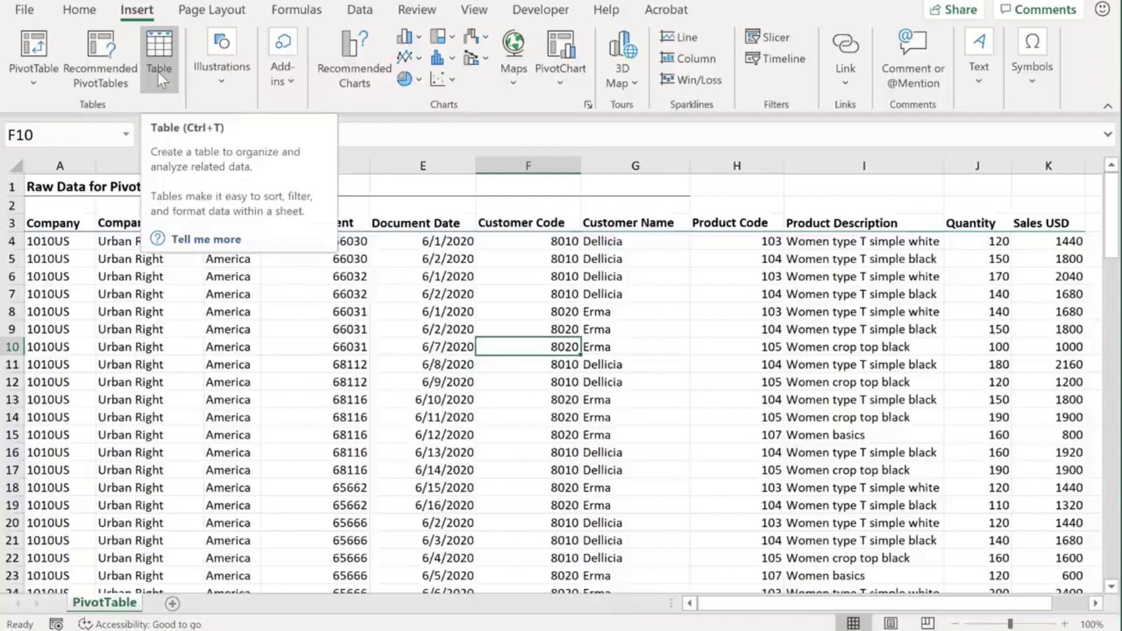
{"action": "key", "text": "ctrl+t"}
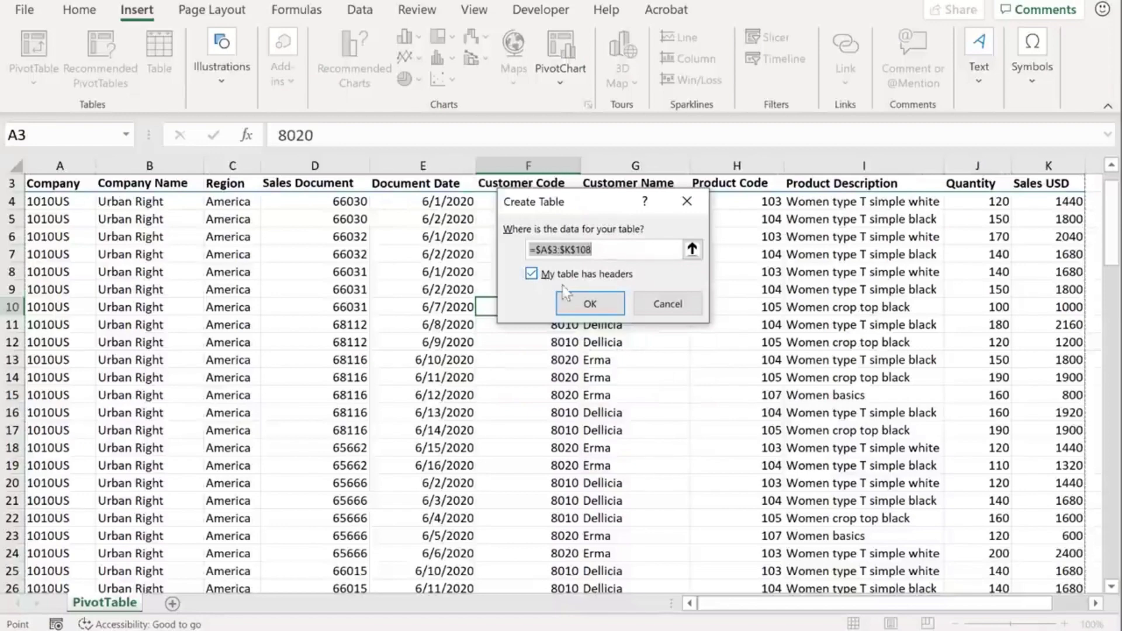
{"action": "left_click", "coordinate": [576, 295]}
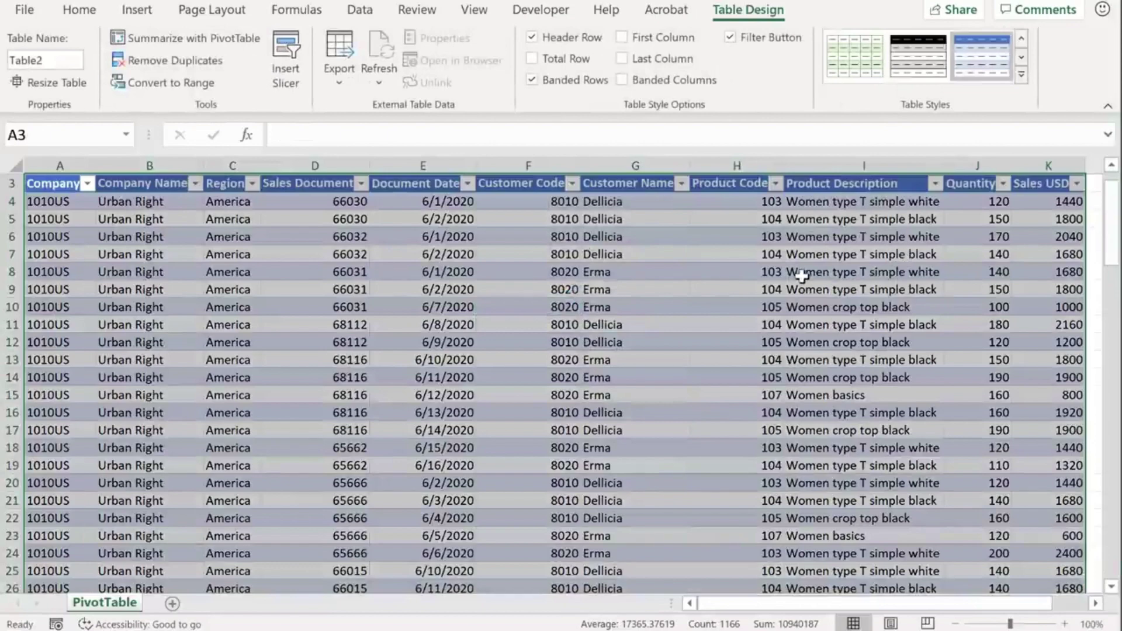
Apply the plain, uncoloured style from the Light group to the data table.
{"action": "scroll", "coordinate": [802, 272], "scroll_direction": "up", "scroll_amount": 1}
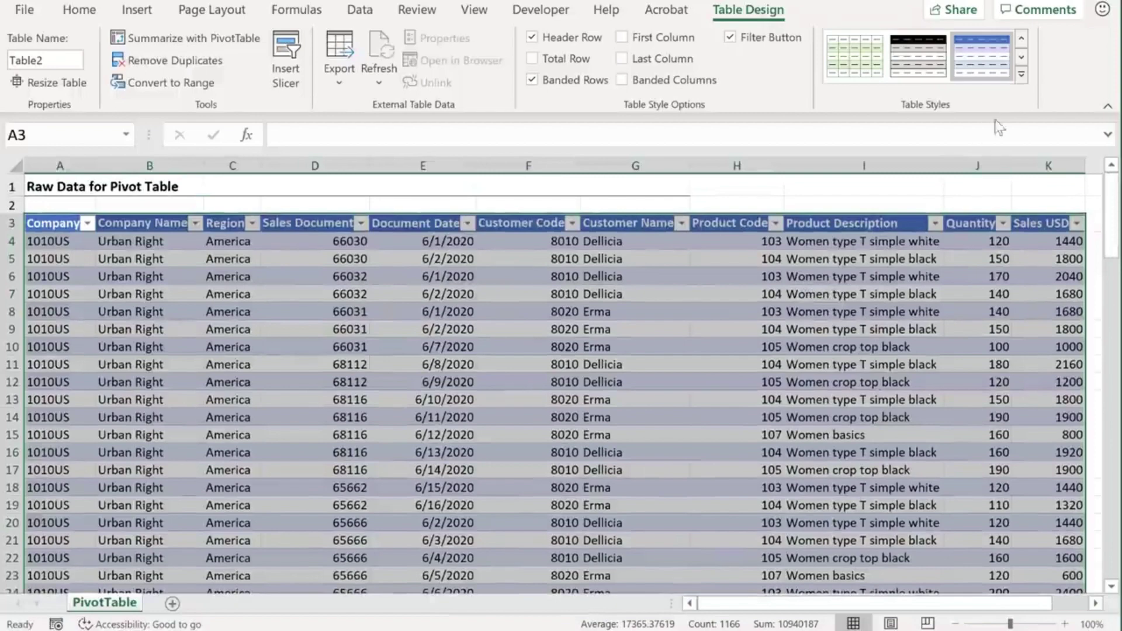
{"action": "left_click", "coordinate": [1023, 77]}
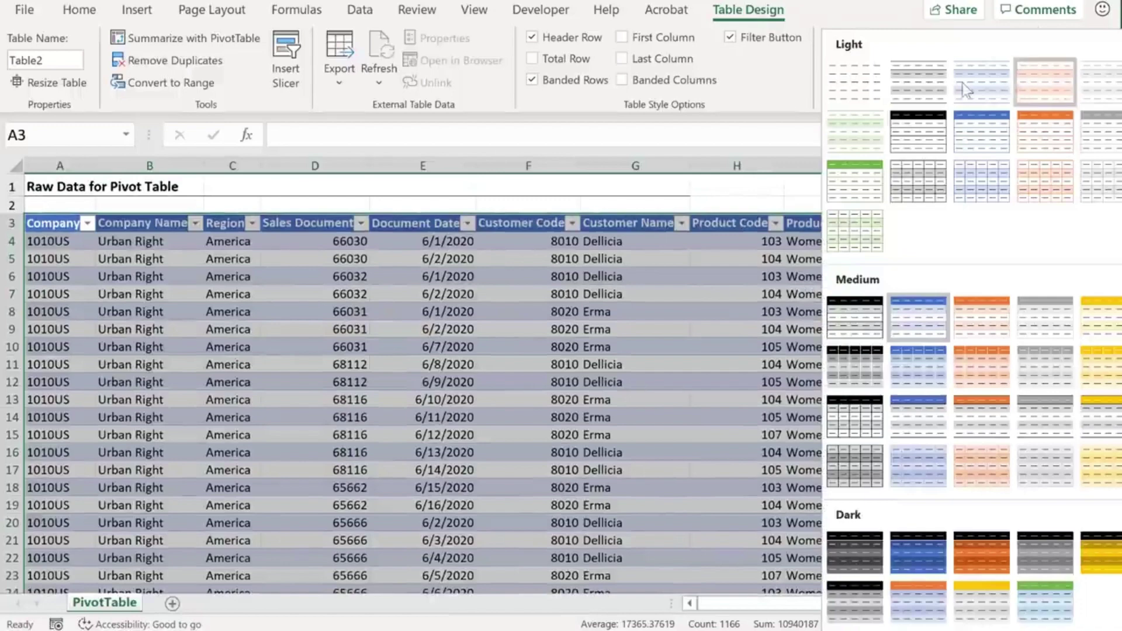
{"action": "left_click", "coordinate": [858, 93]}
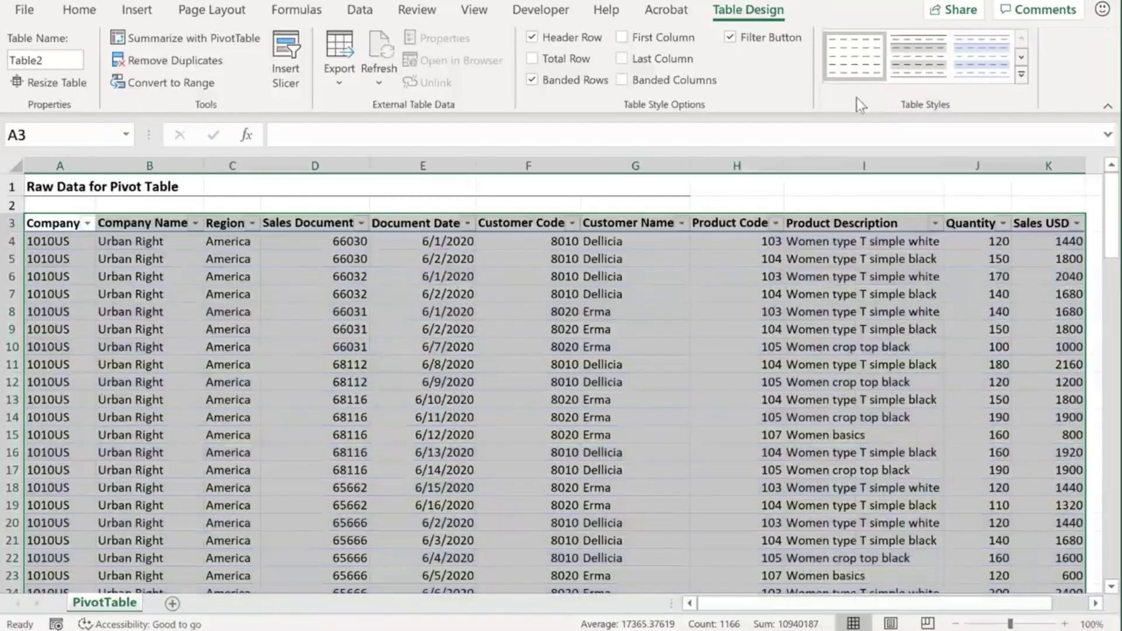
{"action": "left_click", "coordinate": [560, 298]}
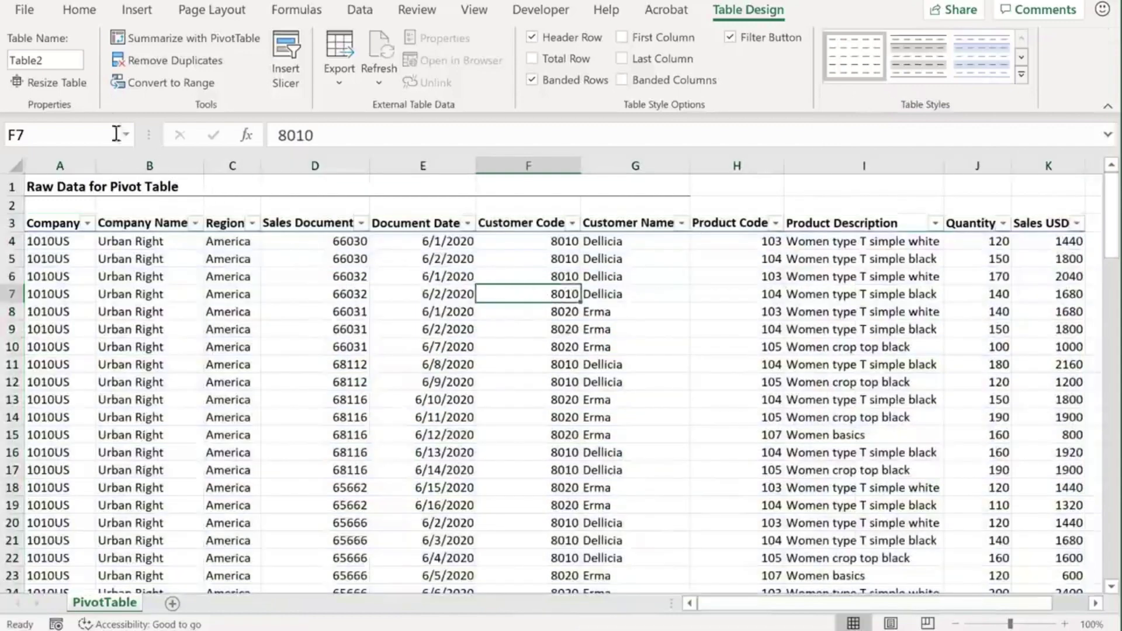
Rename the data table as TSales.
{"action": "left_click", "coordinate": [69, 61]}
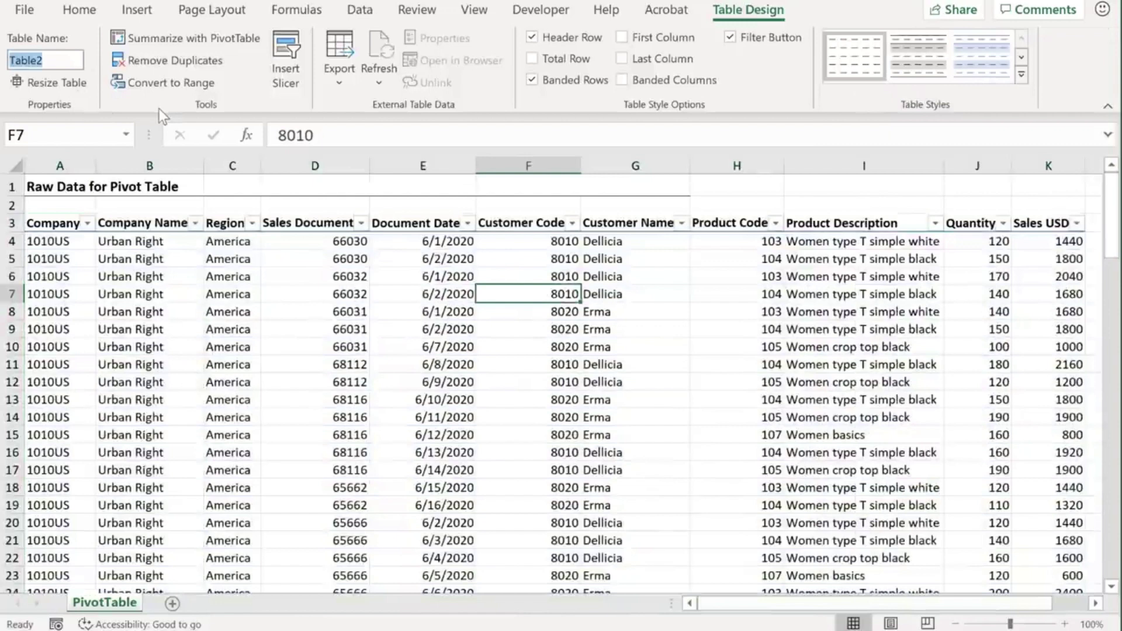
{"action": "type", "text": "TSa"}
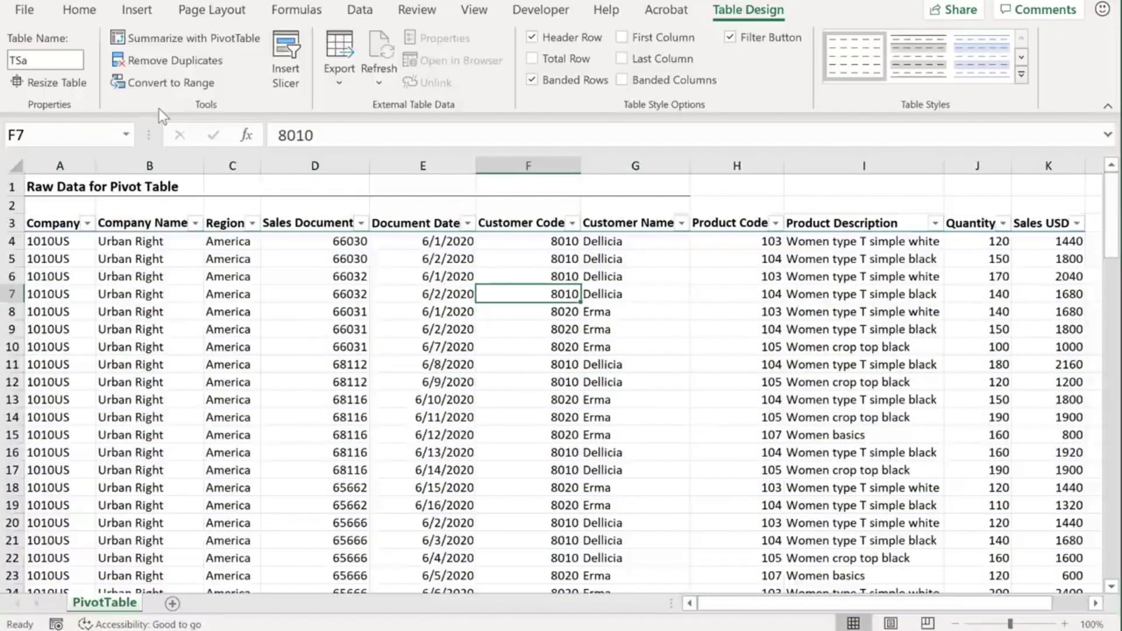
{"action": "type", "text": "les"}
{"action": "key", "text": "Return"}
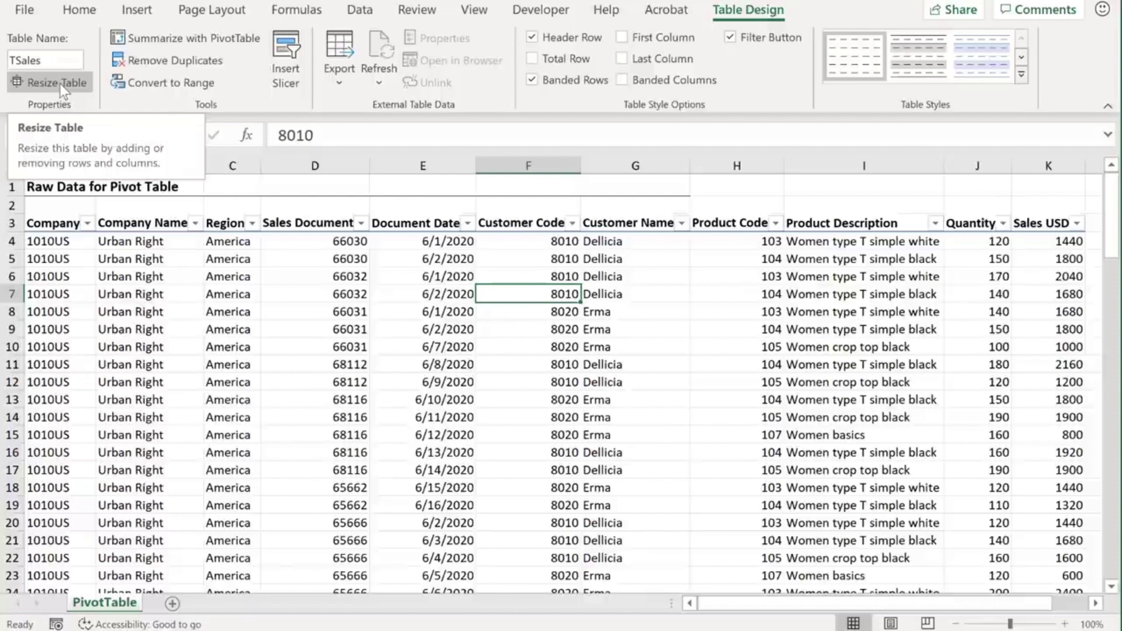
{"action": "left_click", "coordinate": [337, 274]}
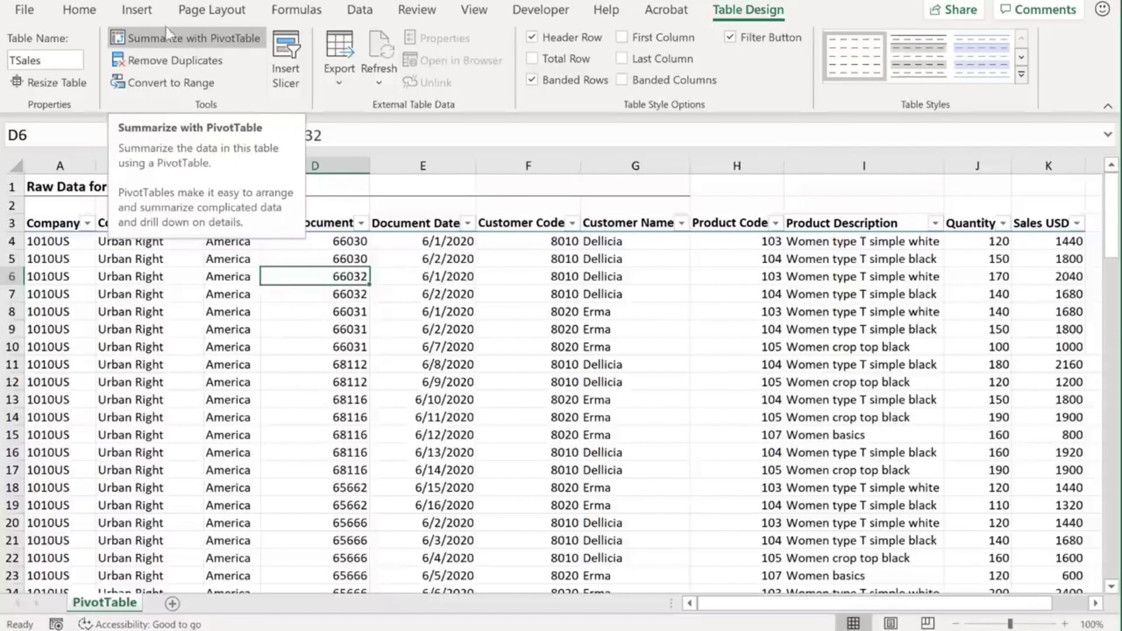
{"action": "left_click", "coordinate": [140, 17]}
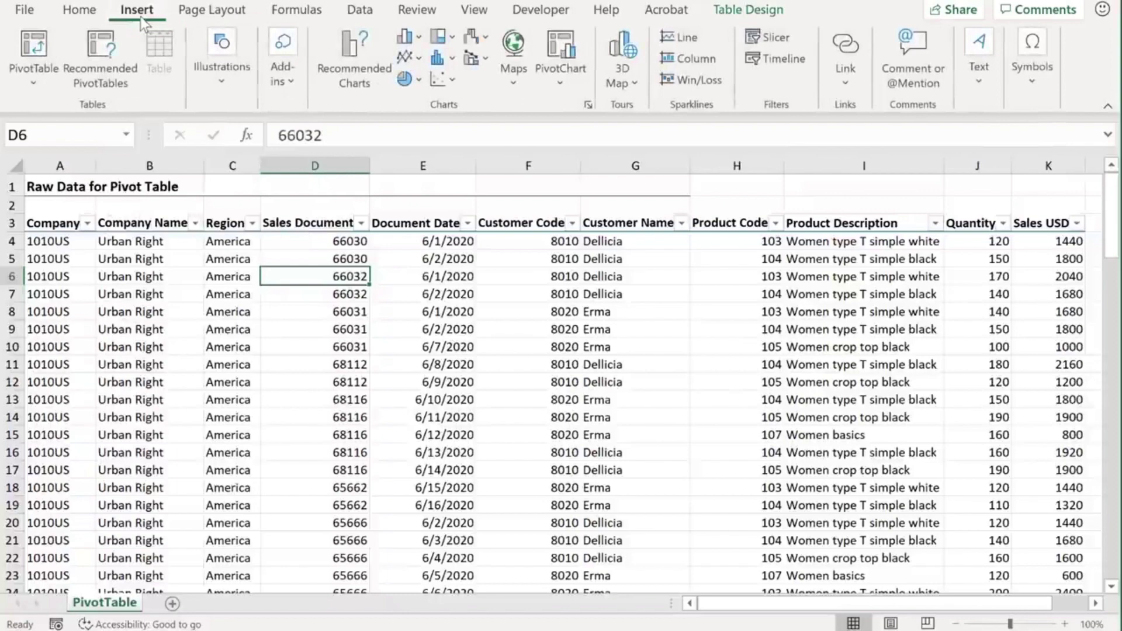
{"action": "left_click", "coordinate": [36, 57]}
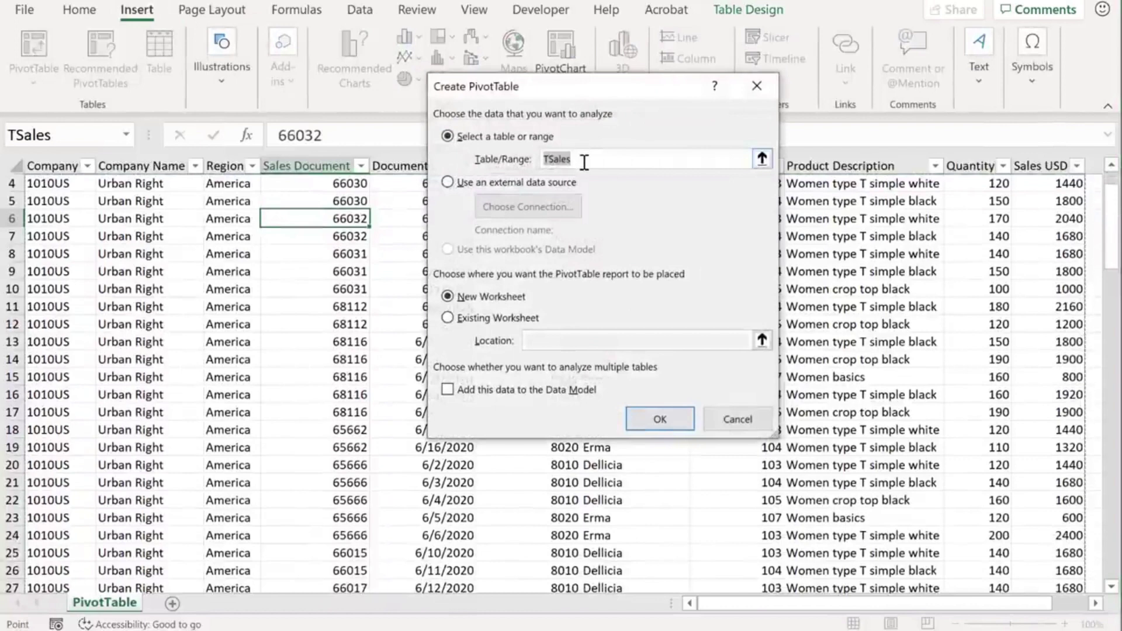
{"action": "double_click", "coordinate": [563, 158]}
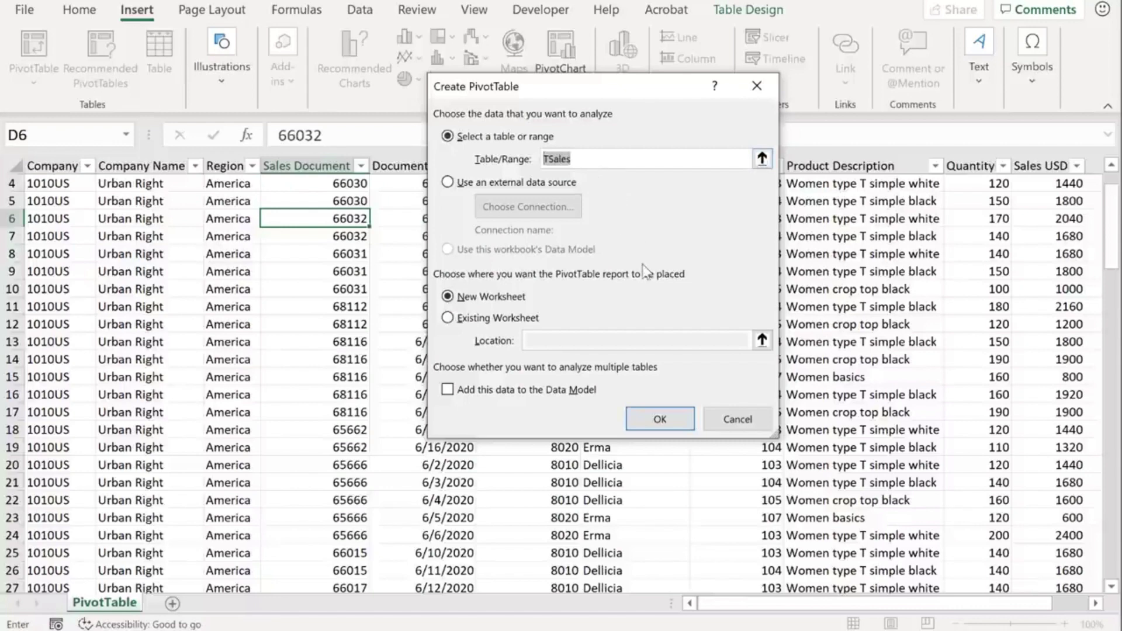
{"action": "left_click", "coordinate": [737, 420]}
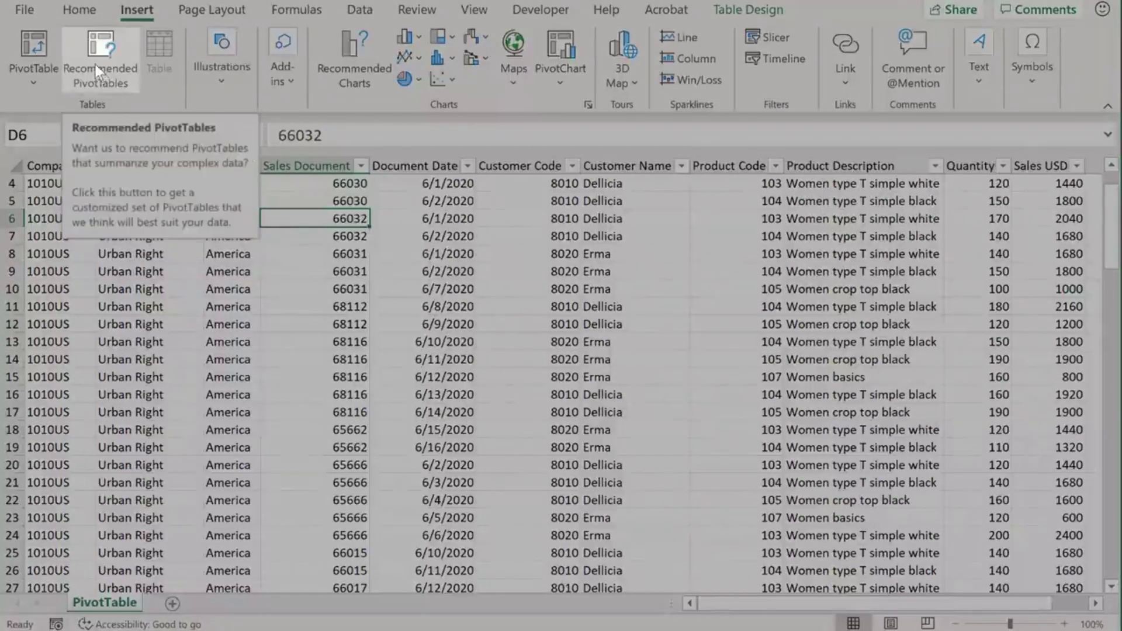
Insert the recommended PivotTable "Sum of Sales USD by Customer Name" and review its customer sums and grand total.
{"action": "left_click", "coordinate": [93, 65]}
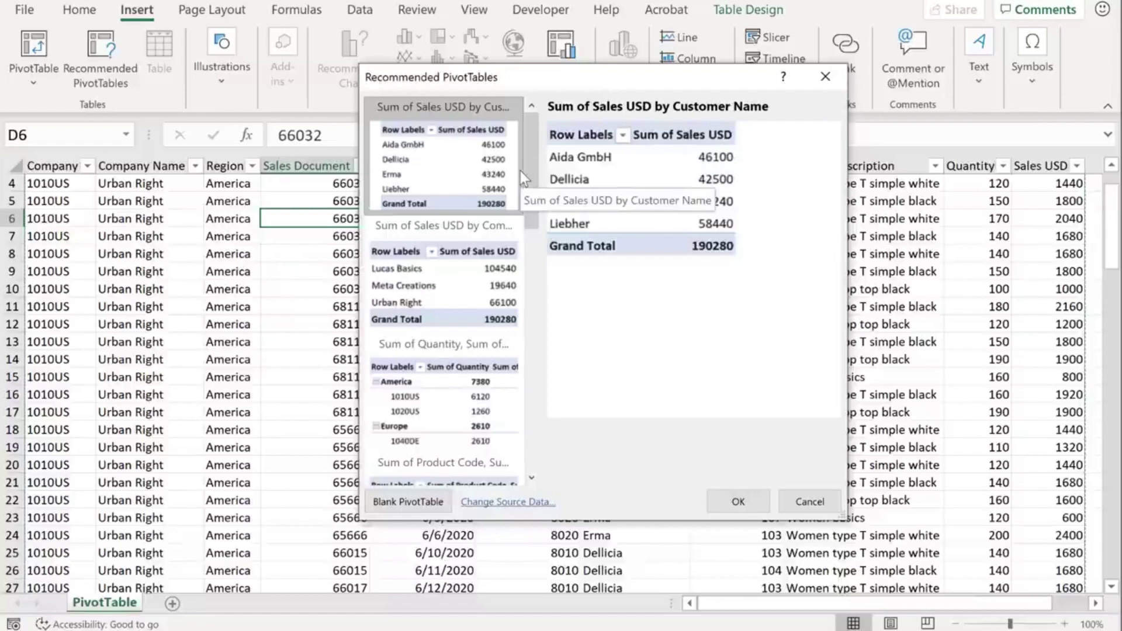
{"action": "left_click", "coordinate": [716, 512]}
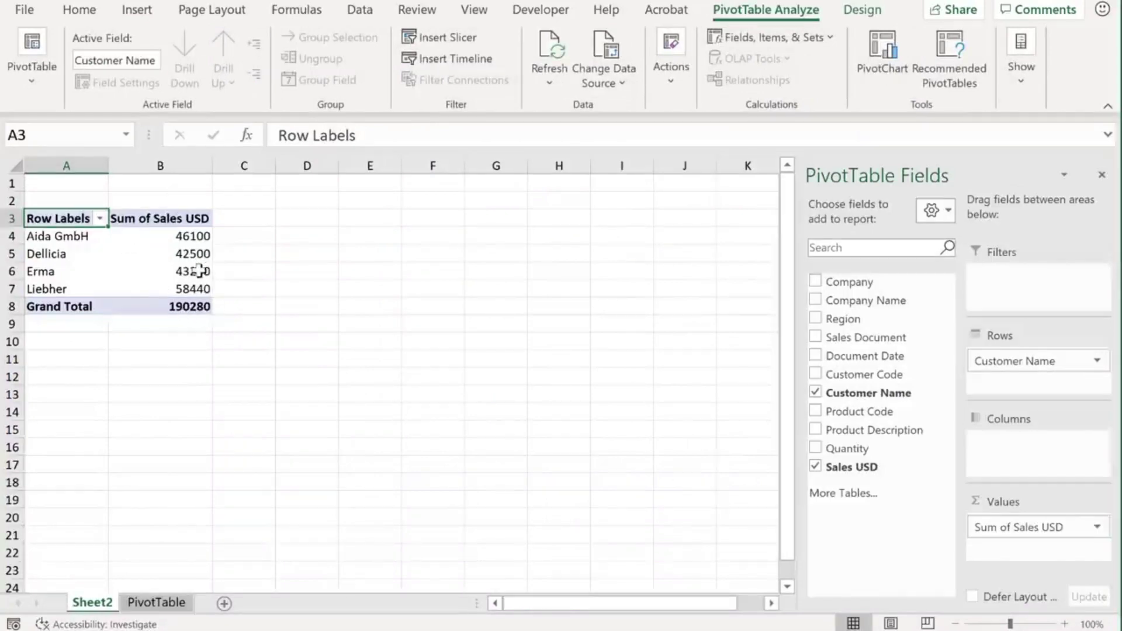
{"action": "mouse_move", "coordinate": [198, 273]}
{"action": "left_click", "coordinate": [182, 235]}
{"action": "left_click", "coordinate": [167, 250]}
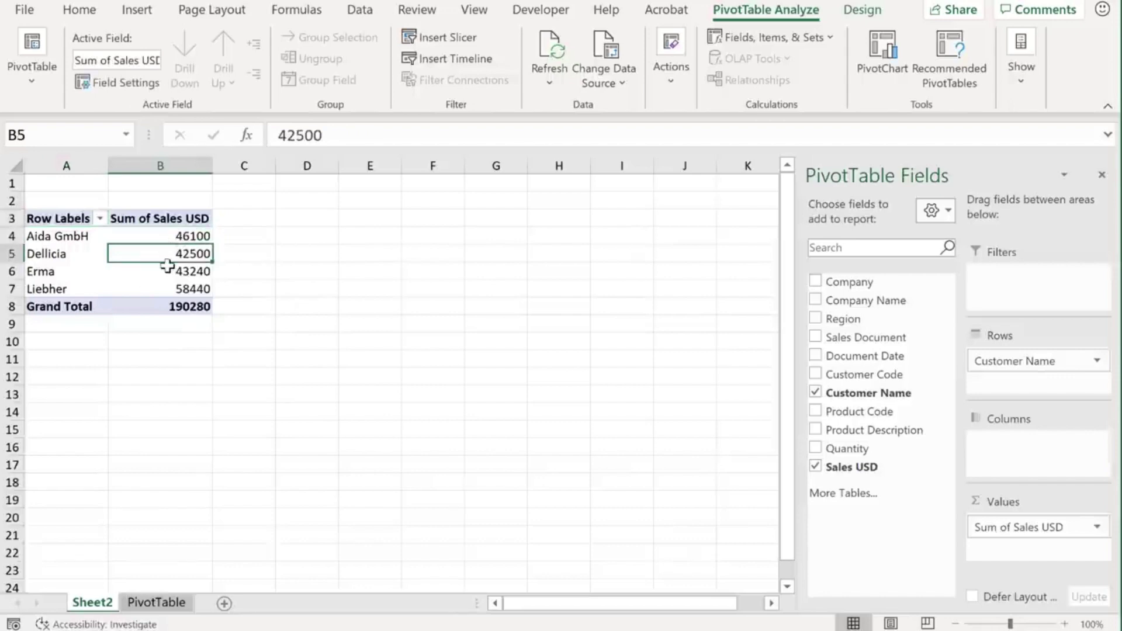
{"action": "left_click", "coordinate": [166, 270]}
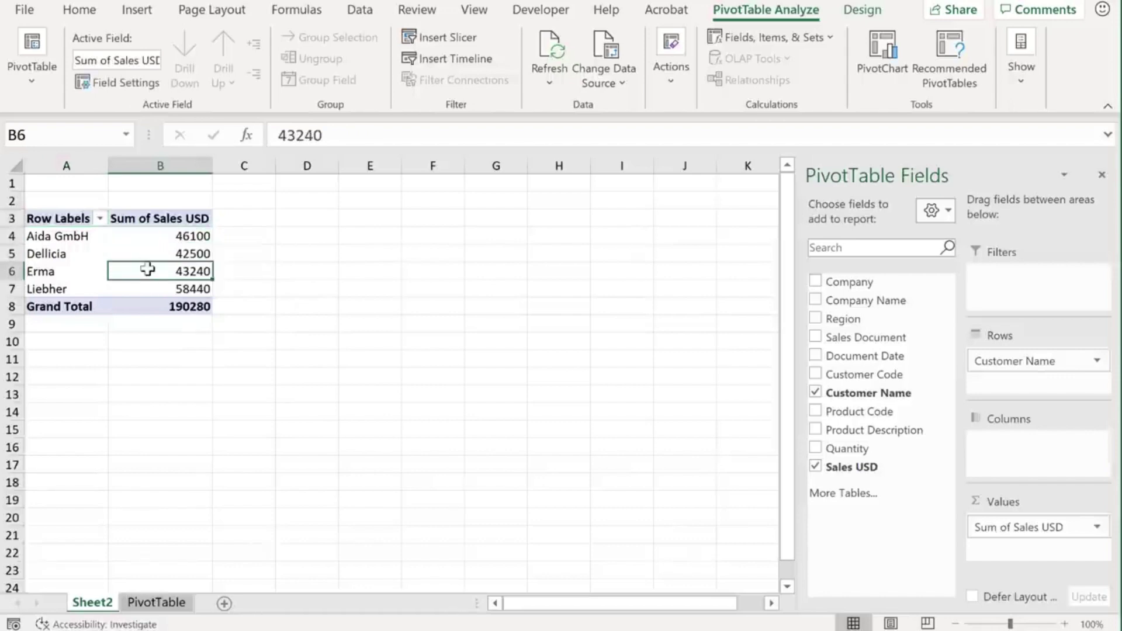
{"action": "mouse_move", "coordinate": [148, 269]}
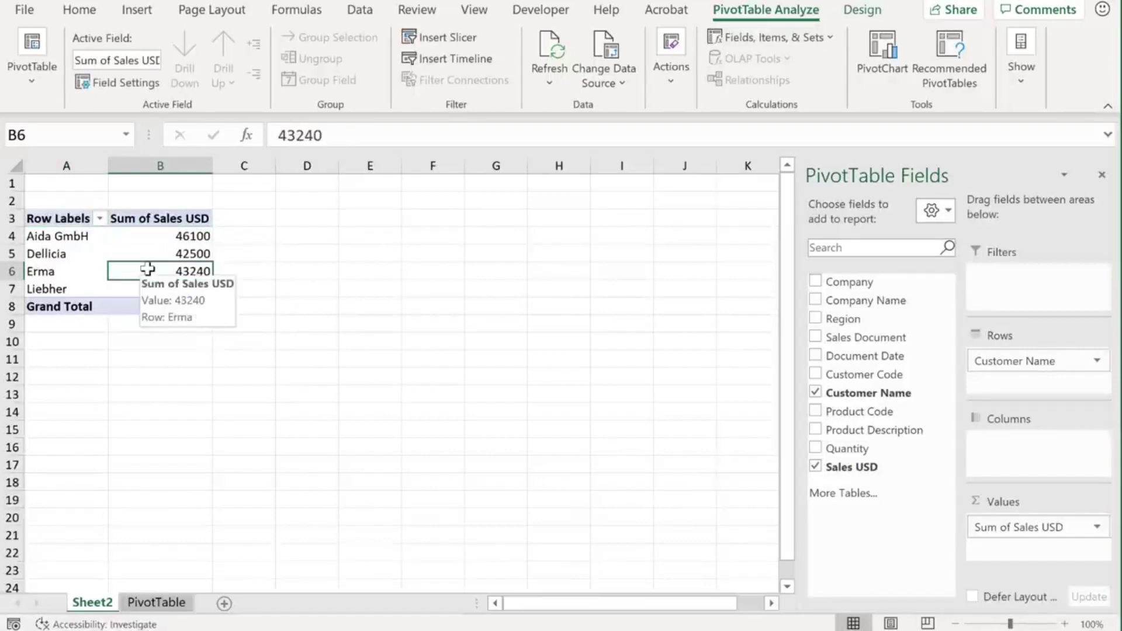
{"action": "left_click", "coordinate": [182, 306]}
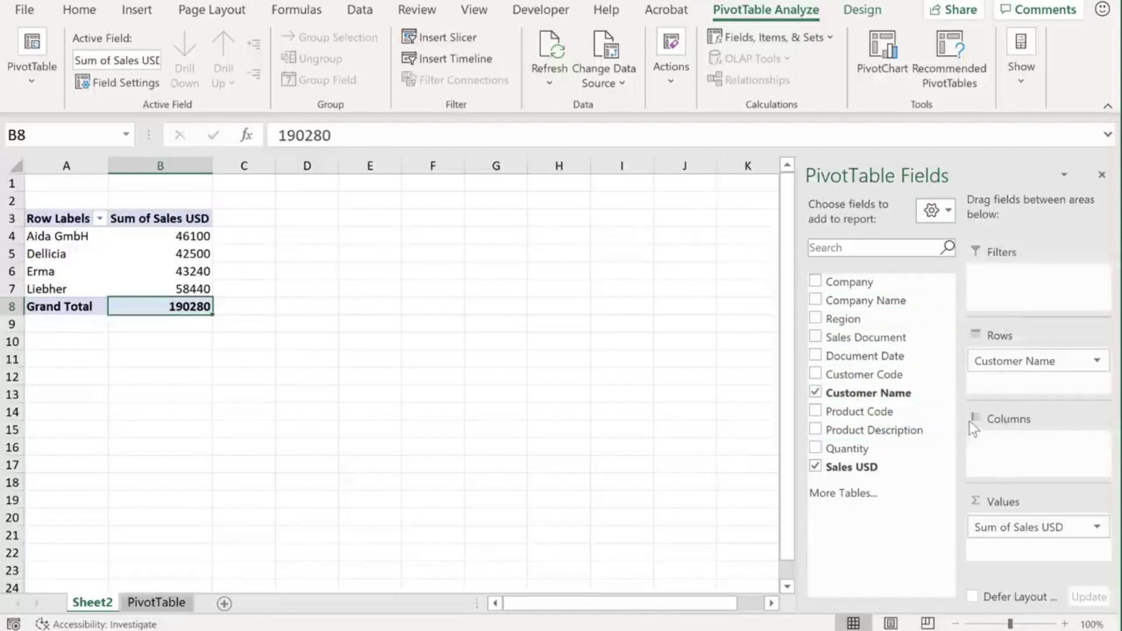
Change the PivotTable Fields layout to Fields Section and Areas Section Stacked.
{"action": "left_click", "coordinate": [947, 210]}
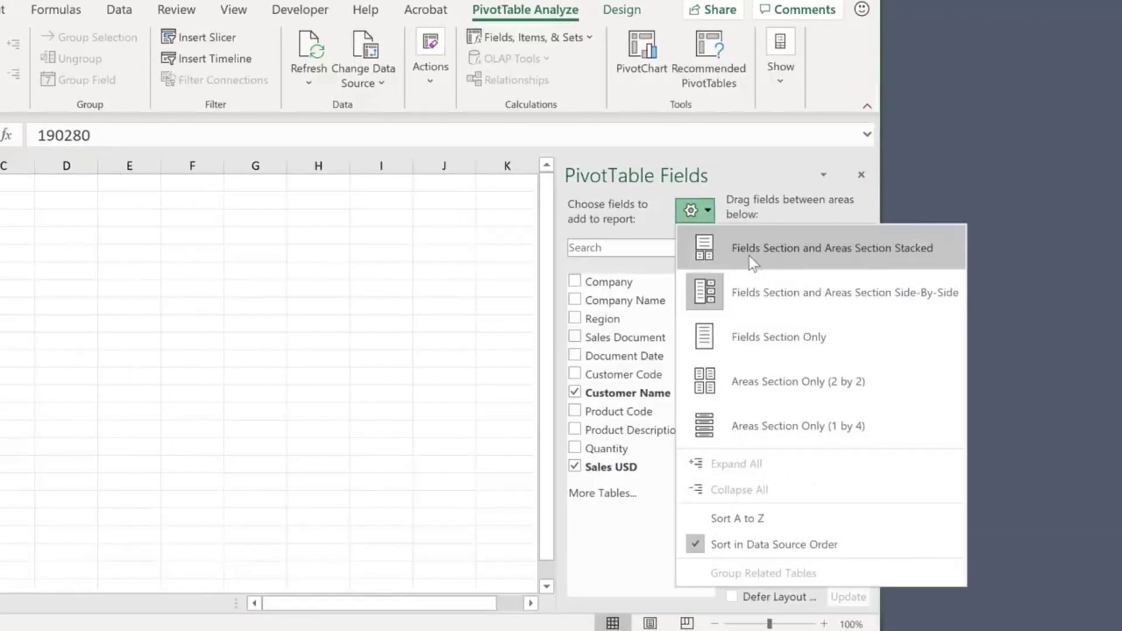
{"action": "left_click", "coordinate": [759, 256]}
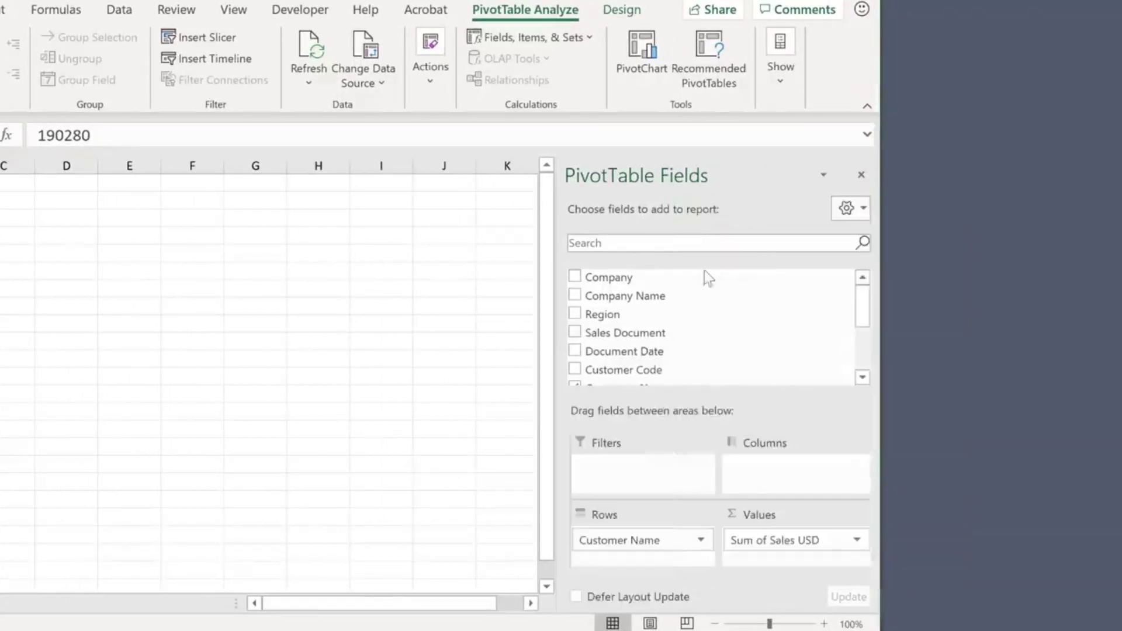
Change the PivotTable Fields layout to Fields Section and Areas Section Side-By-Side.
{"action": "left_click", "coordinate": [850, 214]}
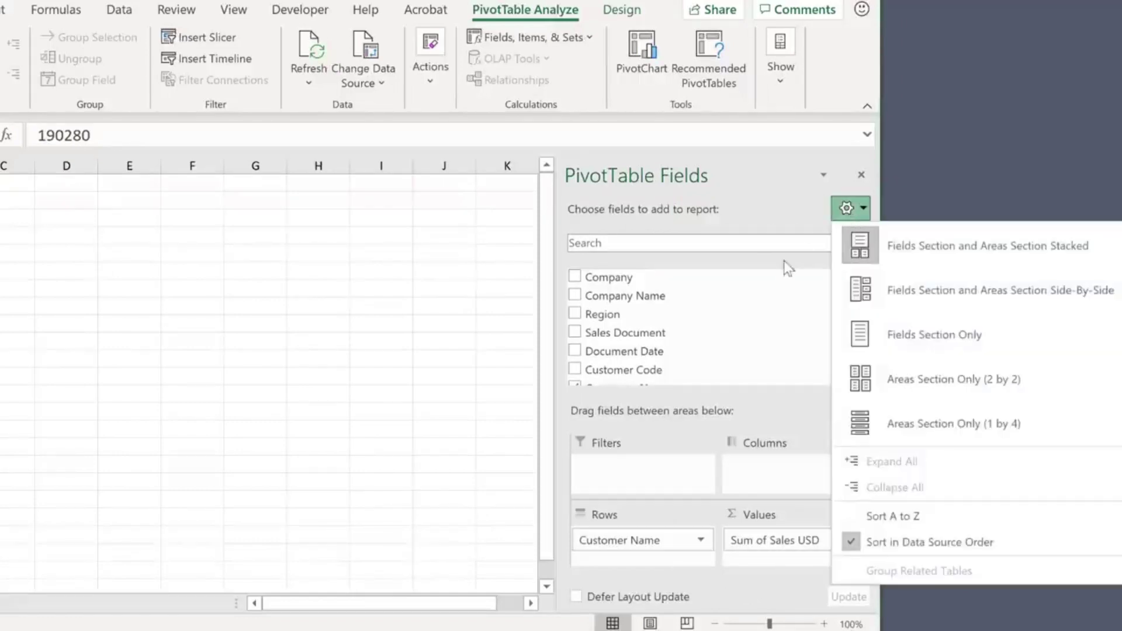
{"action": "left_click", "coordinate": [885, 293]}
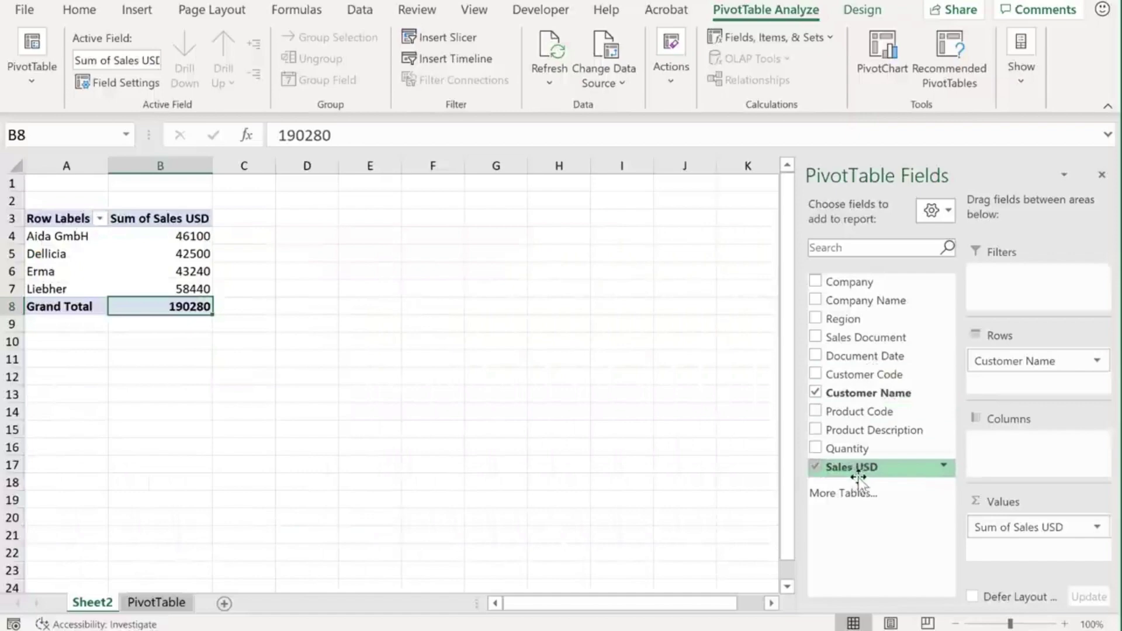
{"action": "left_click_drag", "start_coordinate": [946, 476], "coordinate": [1010, 529]}
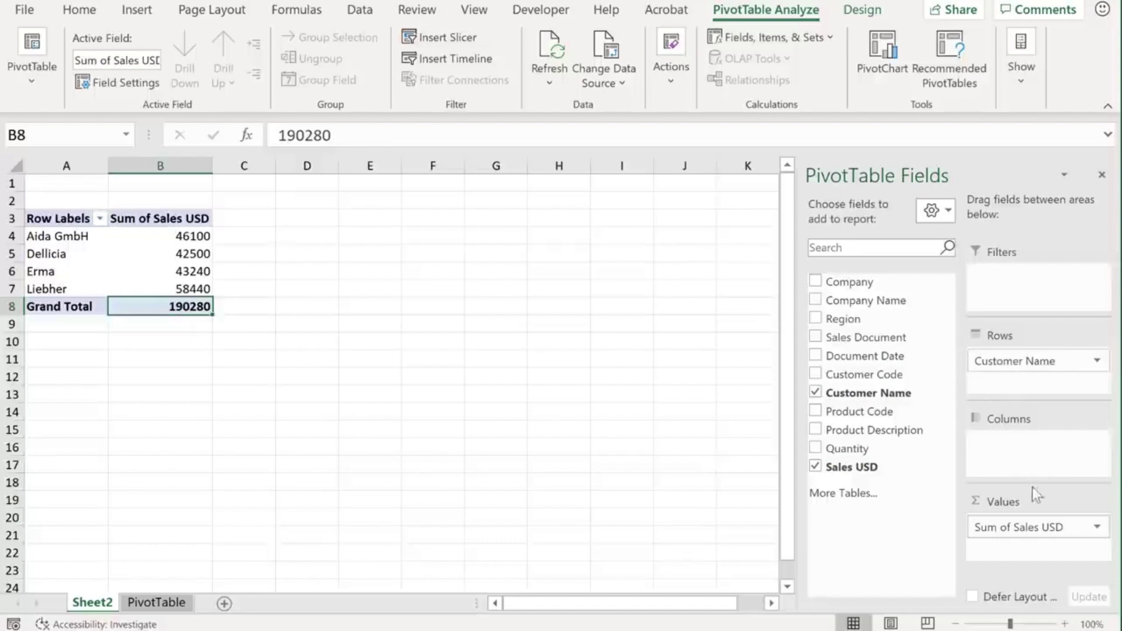
Summarize the Sales USD value field by Average instead of Sum.
{"action": "left_click", "coordinate": [1097, 528]}
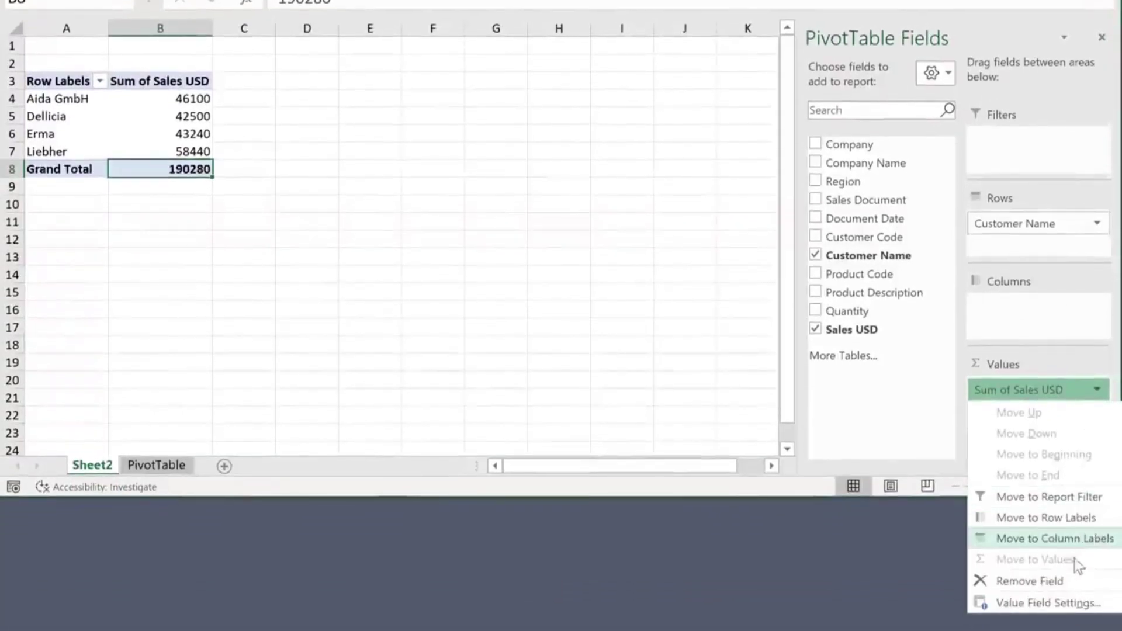
{"action": "left_click", "coordinate": [1081, 601]}
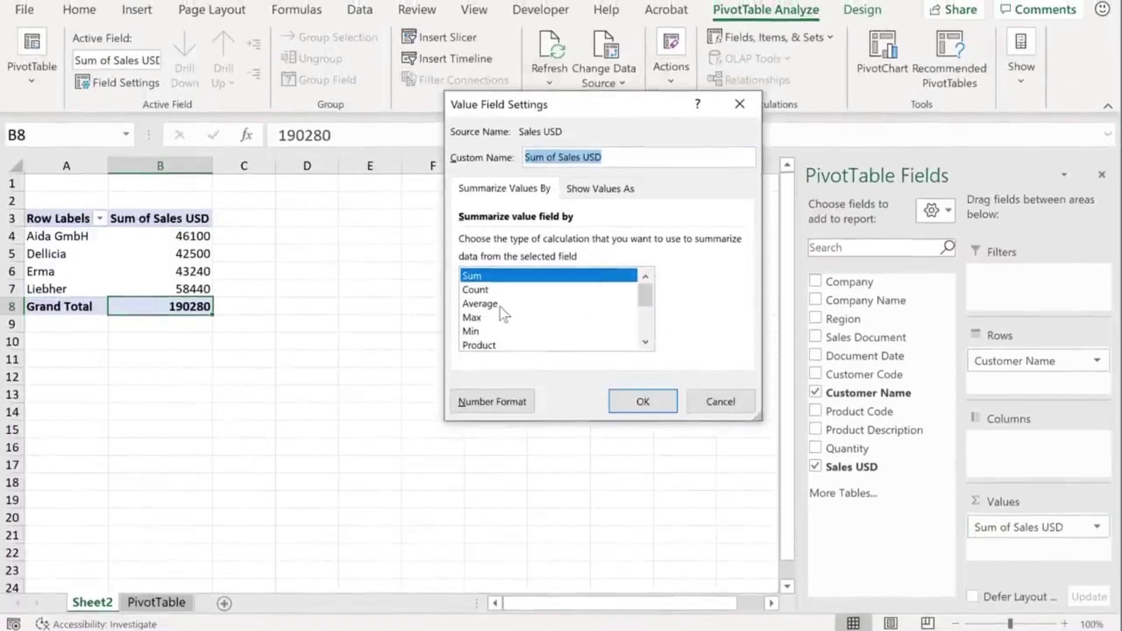
{"action": "left_click", "coordinate": [496, 304]}
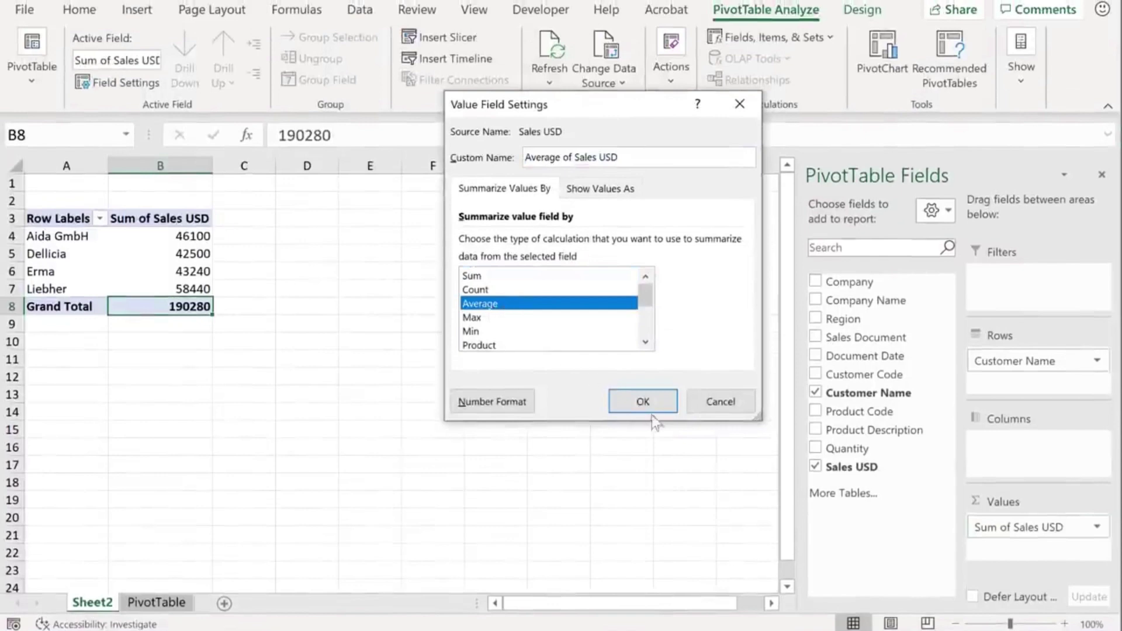
{"action": "left_click", "coordinate": [642, 402]}
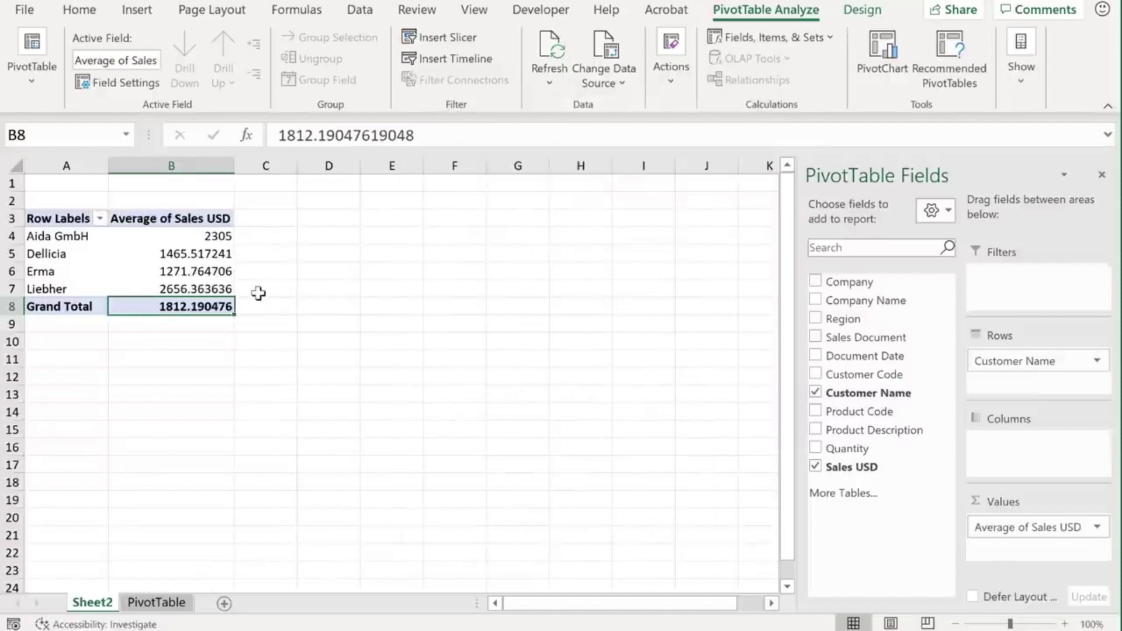
Set the Sales USD value field back to being summarized by Sum.
{"action": "right_click", "coordinate": [197, 254]}
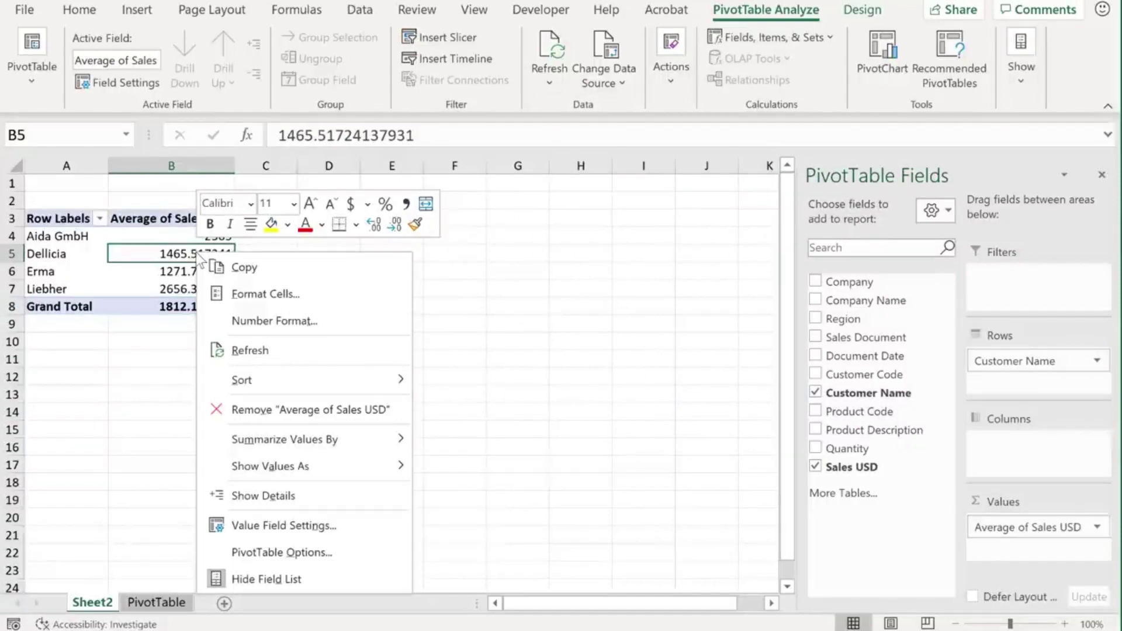
{"action": "left_click", "coordinate": [323, 526]}
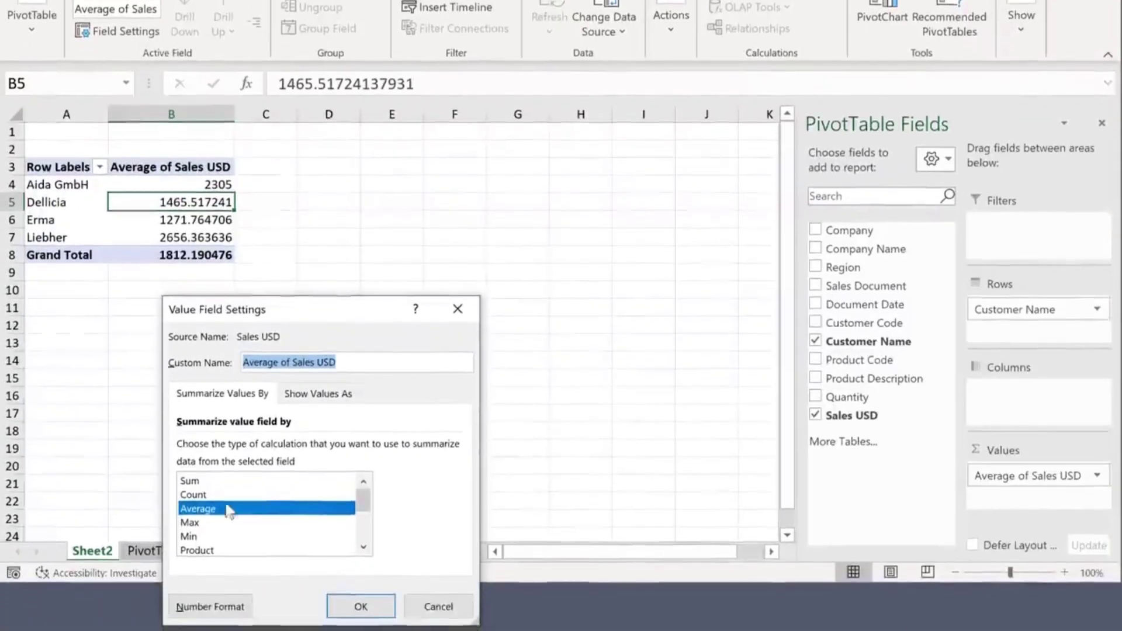
{"action": "left_click", "coordinate": [198, 481]}
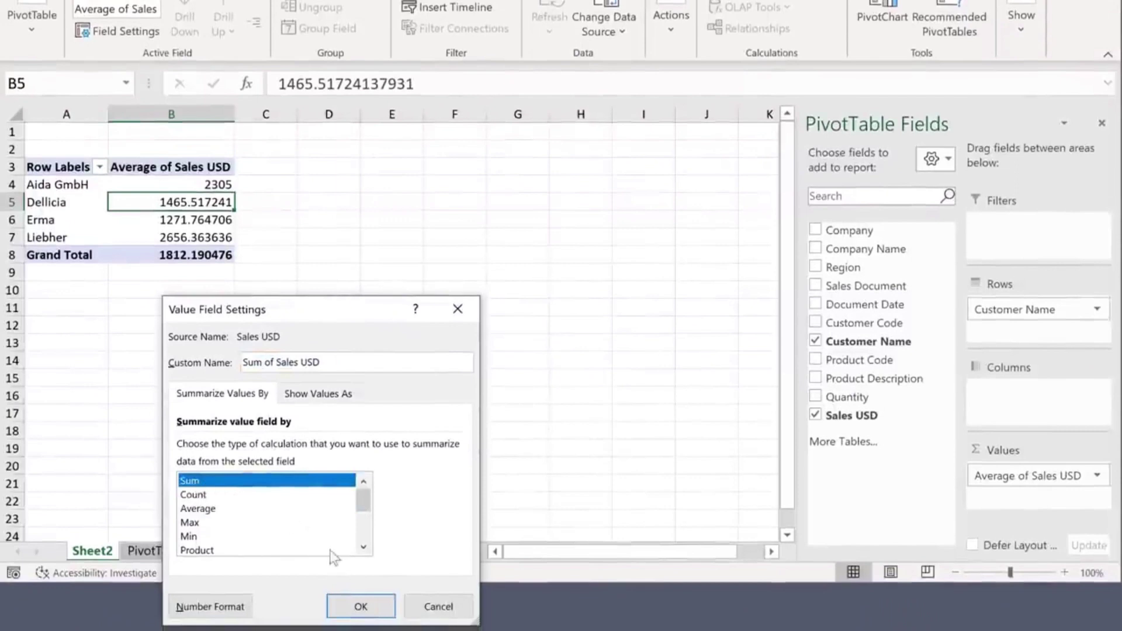
{"action": "left_click", "coordinate": [361, 605]}
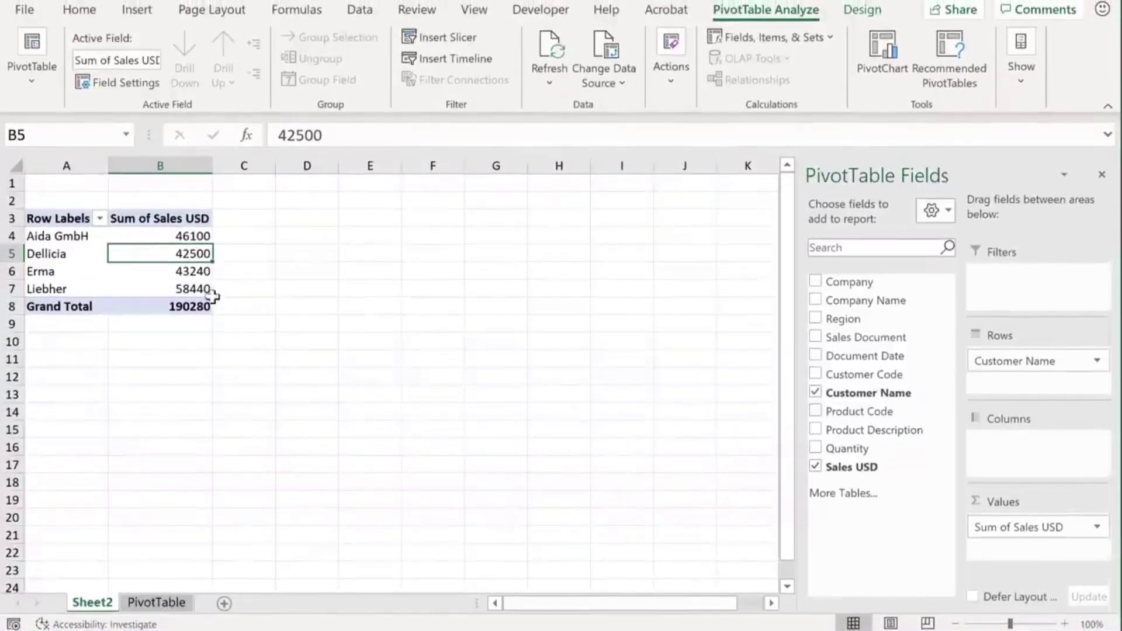
Format the Sum of Sales USD values as Number with a thousands separator and 0 decimal places.
{"action": "right_click", "coordinate": [187, 251]}
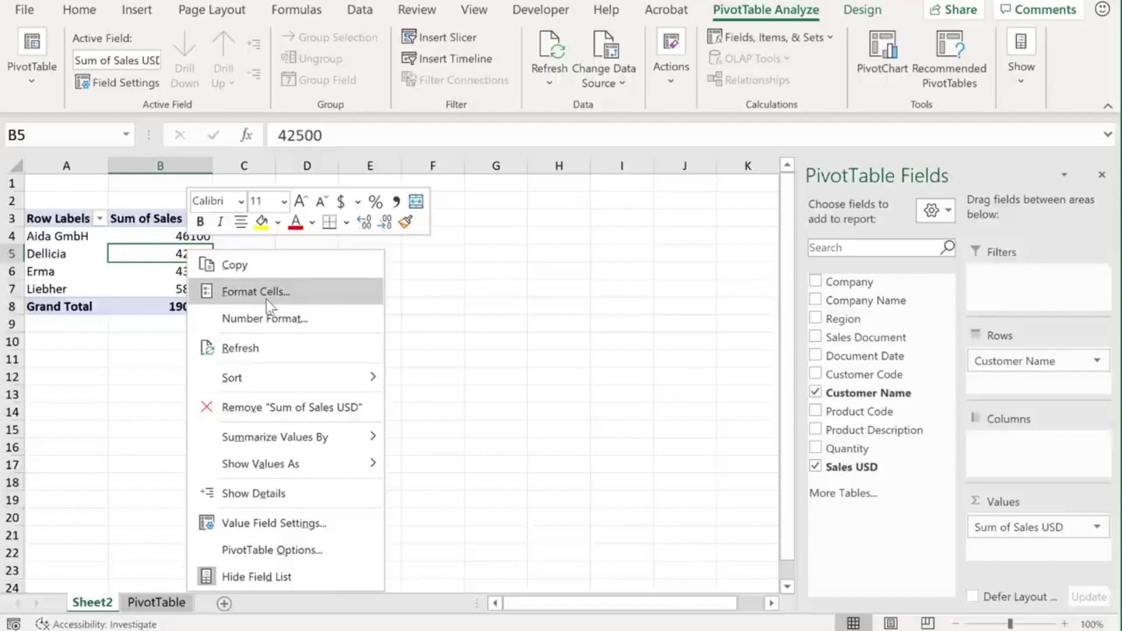
{"action": "left_click", "coordinate": [272, 318]}
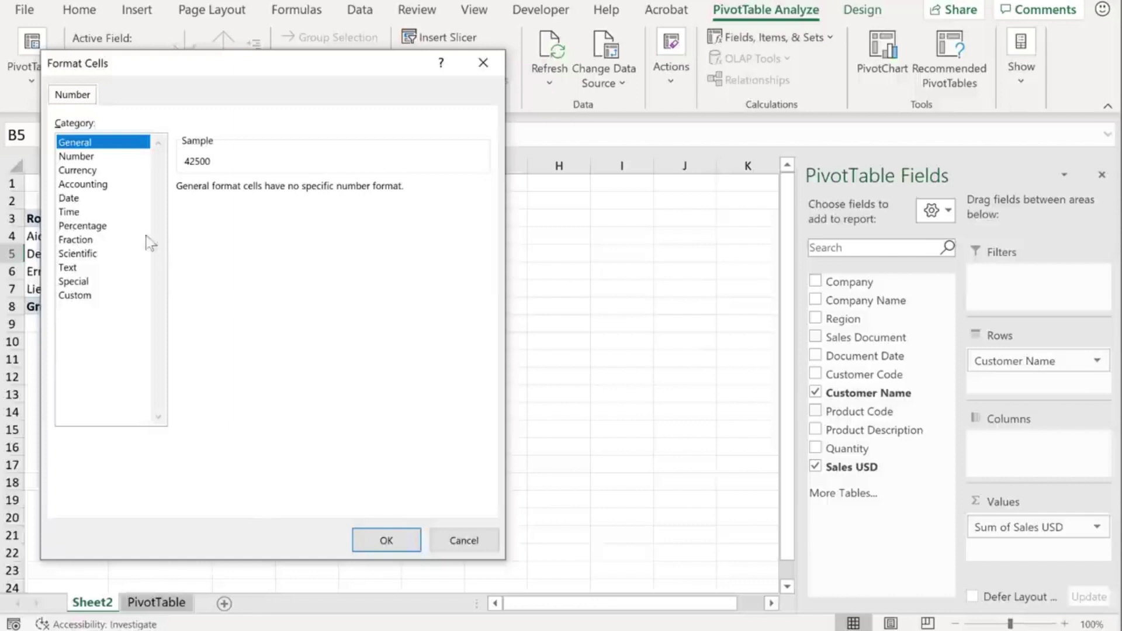
{"action": "left_click", "coordinate": [103, 157]}
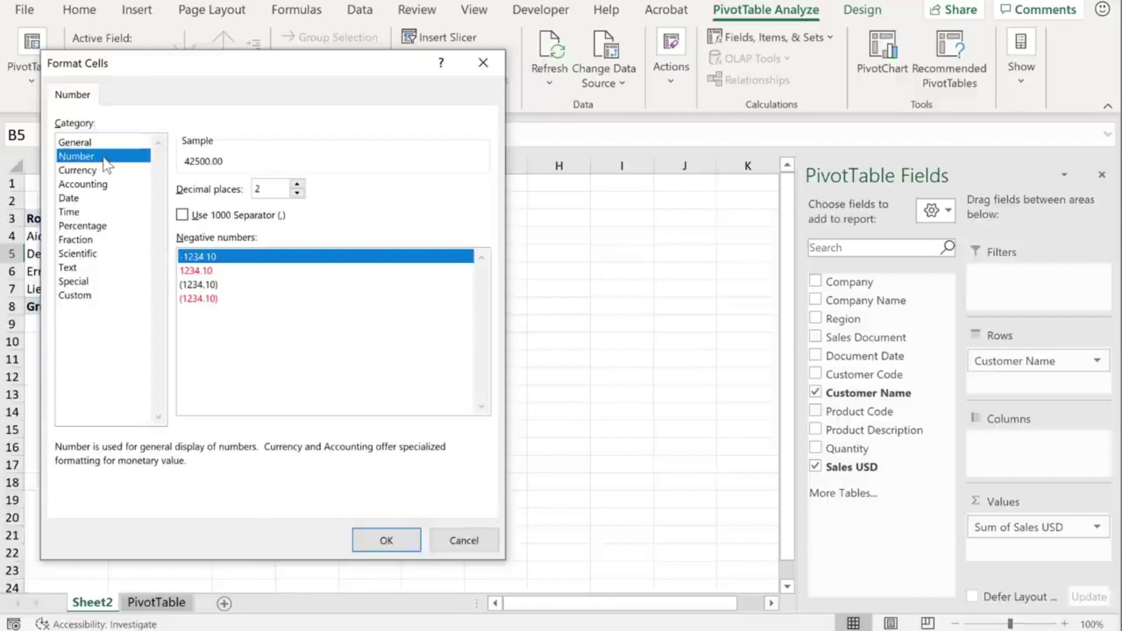
{"action": "left_click", "coordinate": [181, 215]}
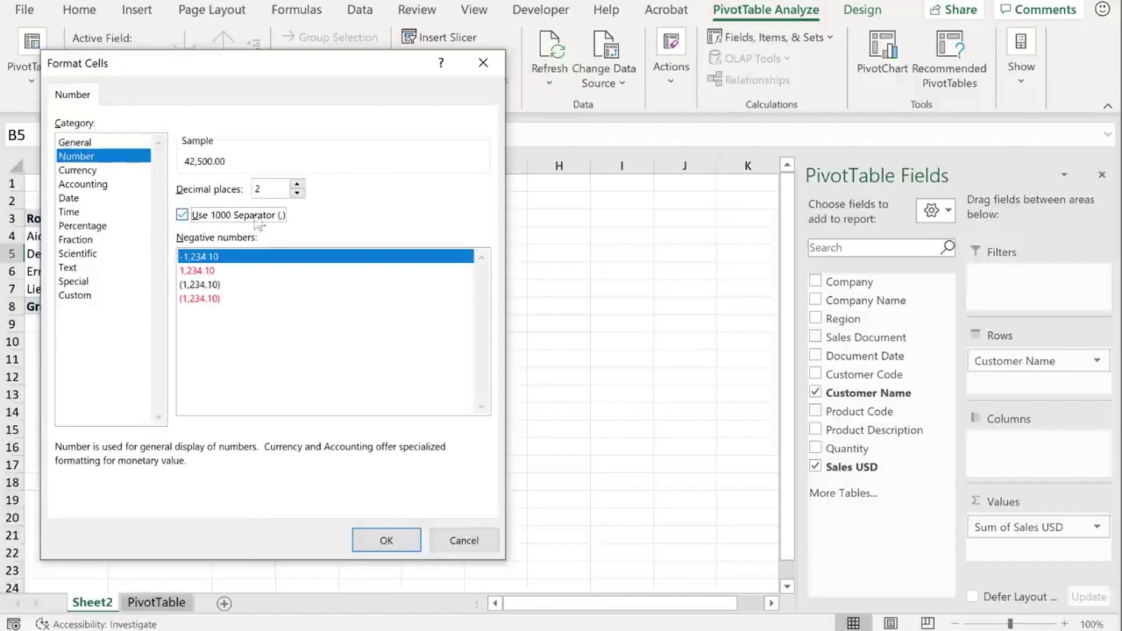
{"action": "left_click", "coordinate": [297, 193]}
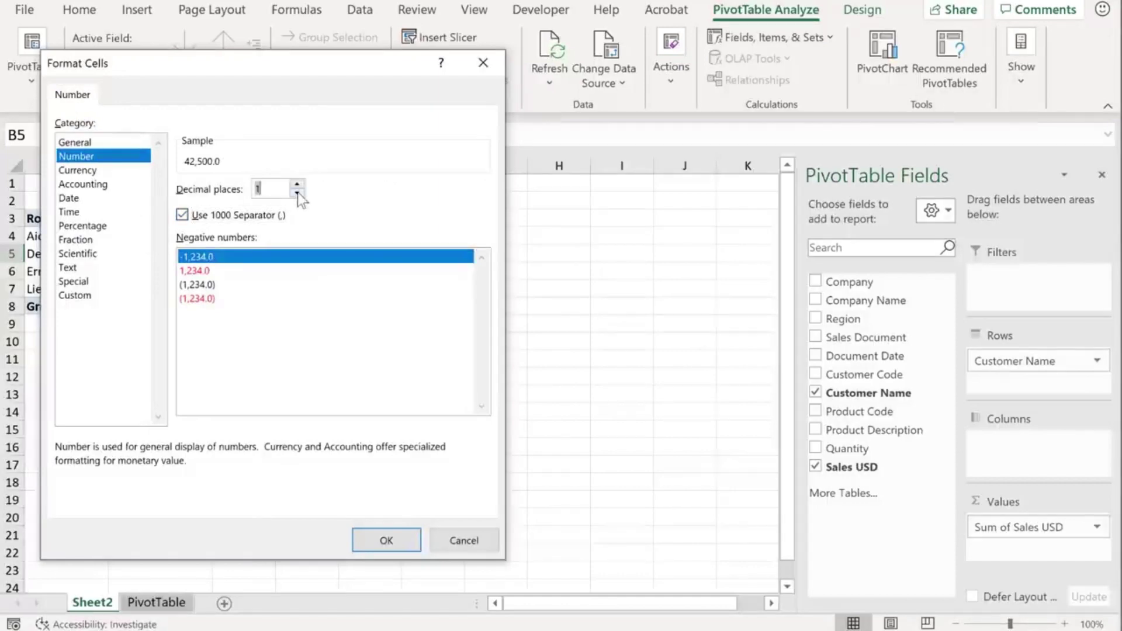
{"action": "left_click", "coordinate": [297, 194]}
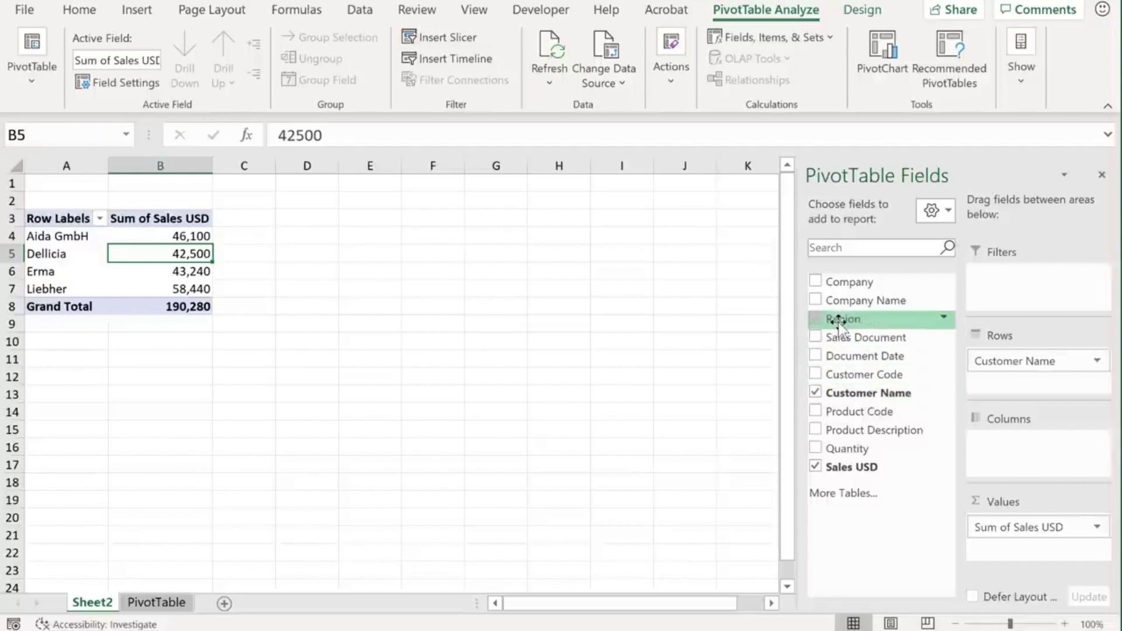
Add Region as a report filter to the PivotTable and filter it to America.
{"action": "left_click_drag", "start_coordinate": [839, 323], "coordinate": [1017, 295]}
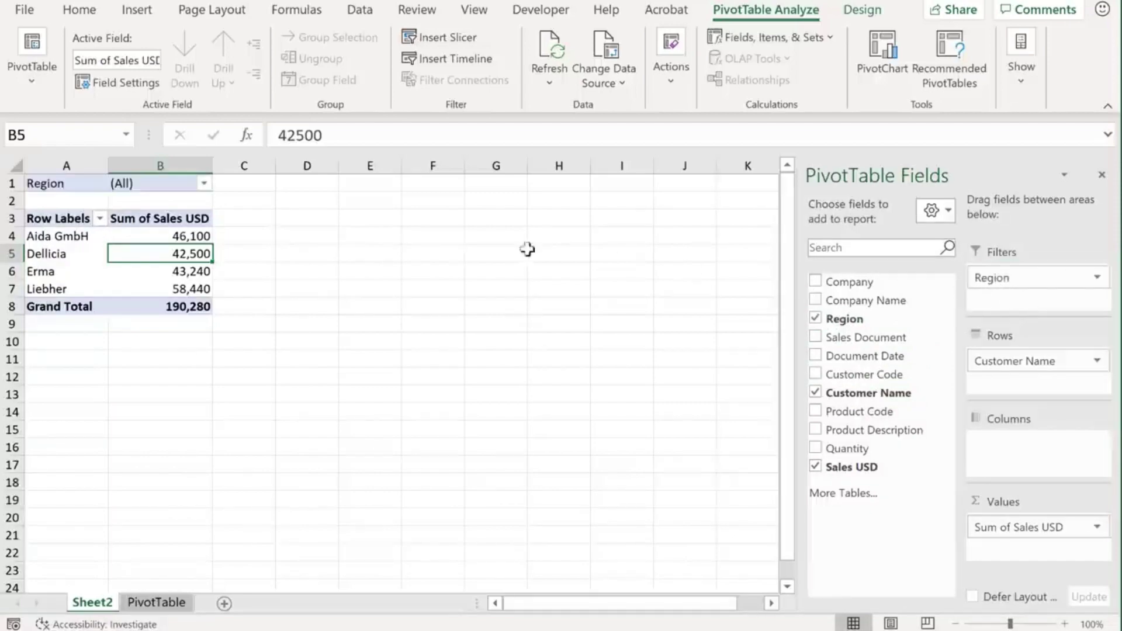
{"action": "left_click", "coordinate": [204, 184]}
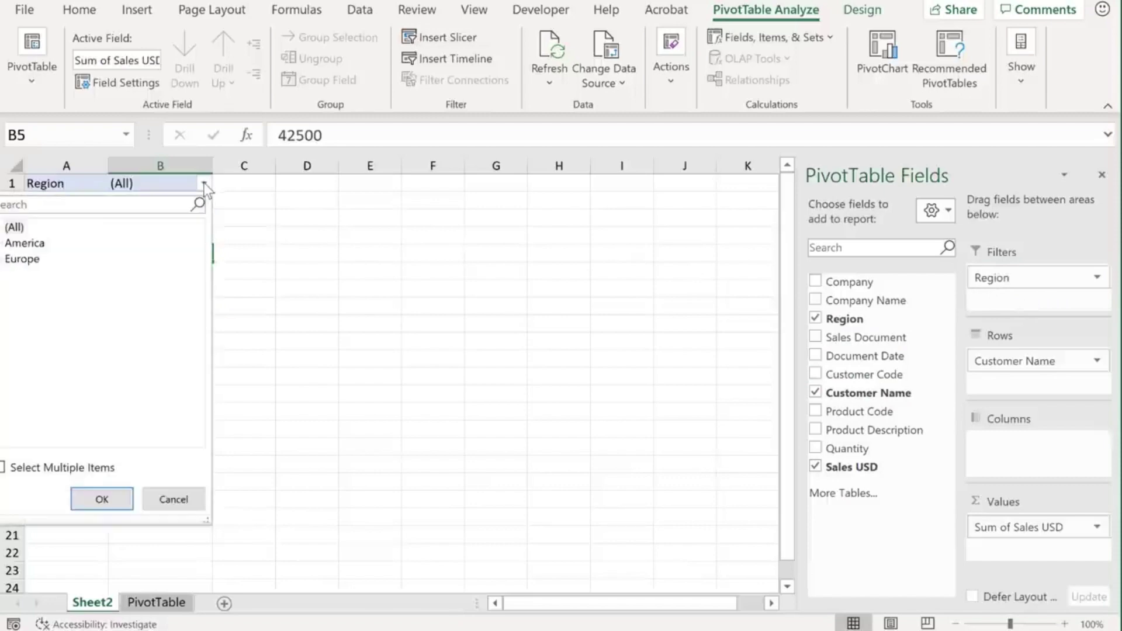
{"action": "left_click", "coordinate": [47, 243]}
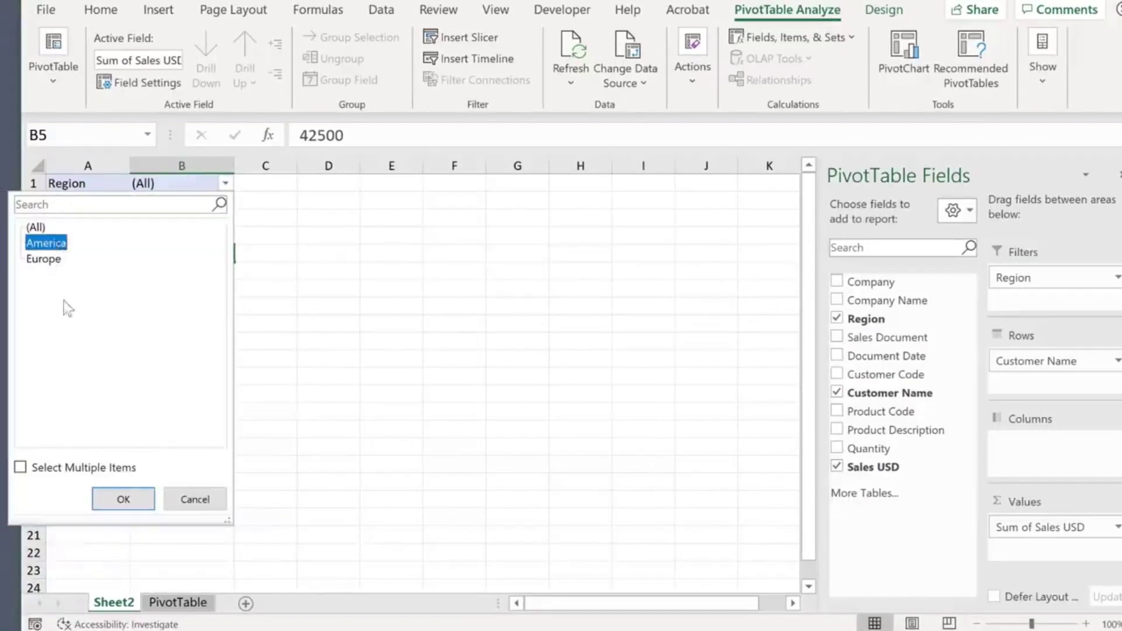
{"action": "left_click", "coordinate": [123, 499]}
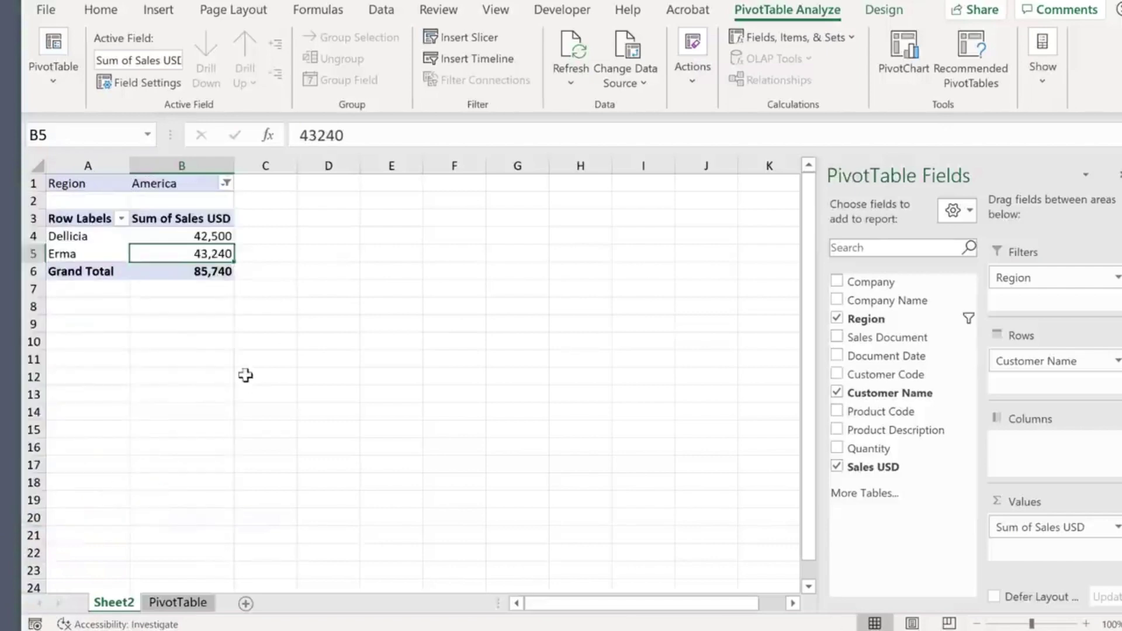
Allow multiple items in the Region filter and select all regions, America and Europe.
{"action": "left_click", "coordinate": [222, 183]}
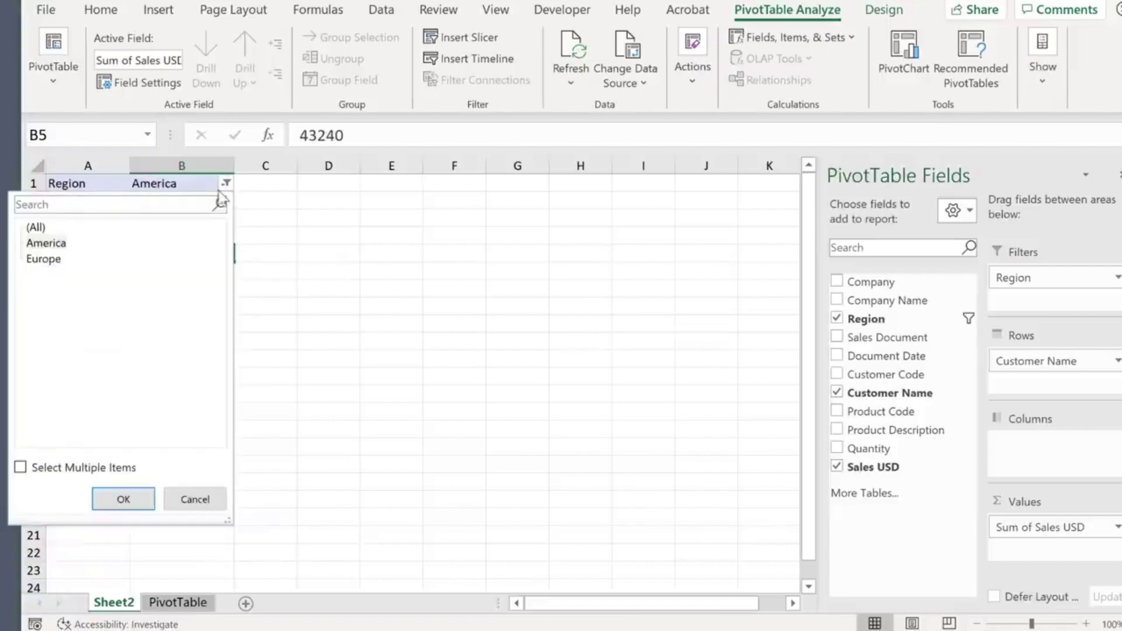
{"action": "left_click", "coordinate": [34, 468]}
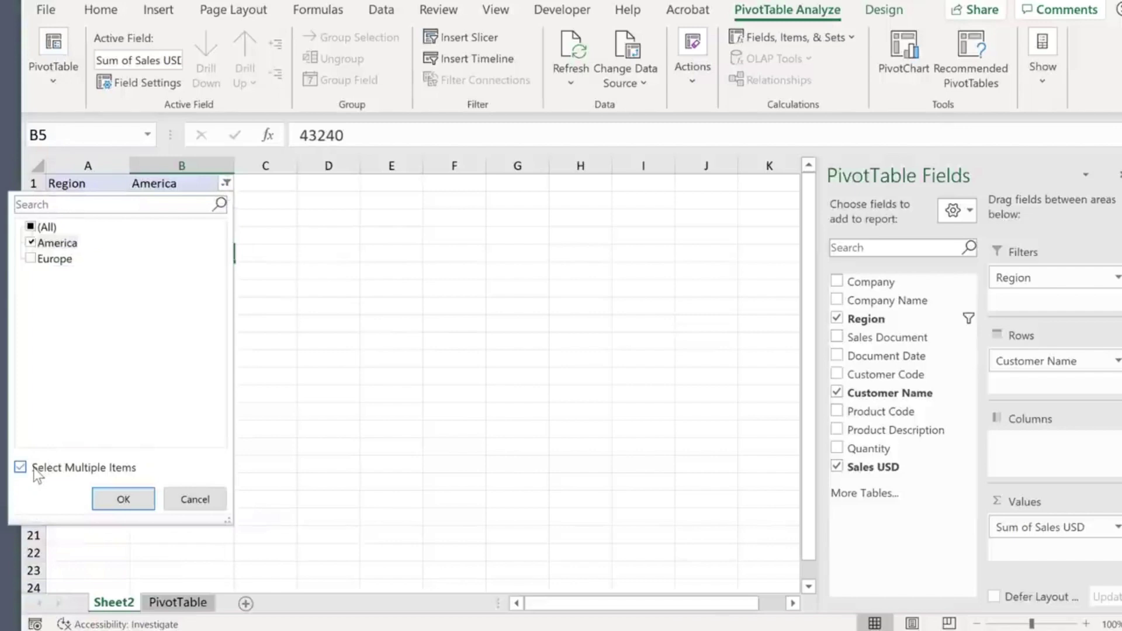
{"action": "left_click", "coordinate": [30, 259]}
{"action": "left_click", "coordinate": [43, 229]}
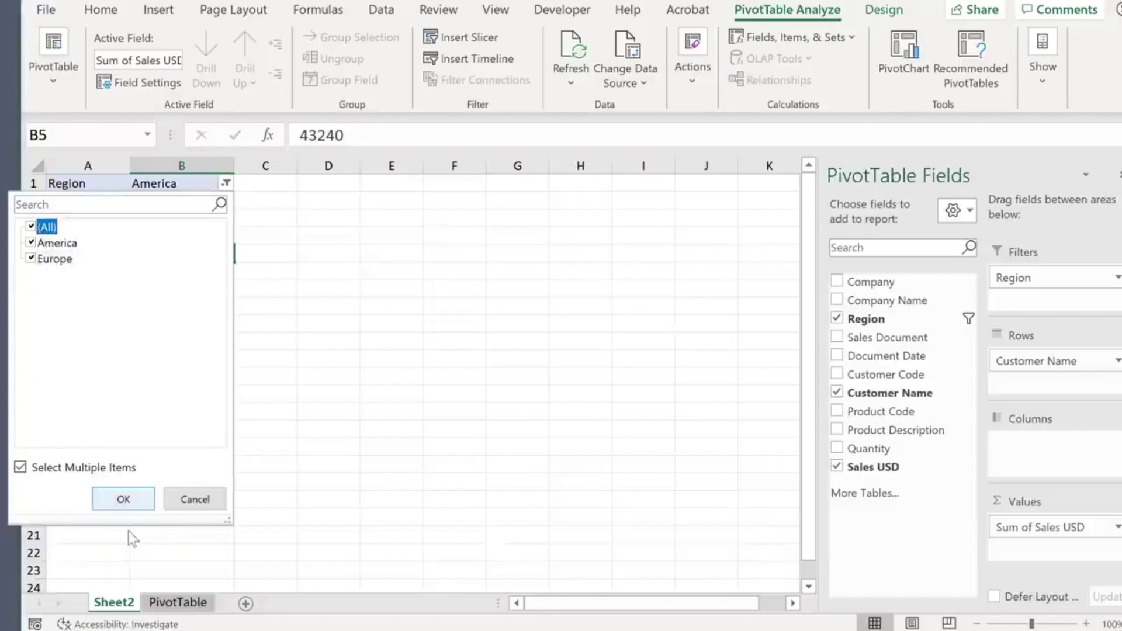
{"action": "left_click", "coordinate": [123, 498]}
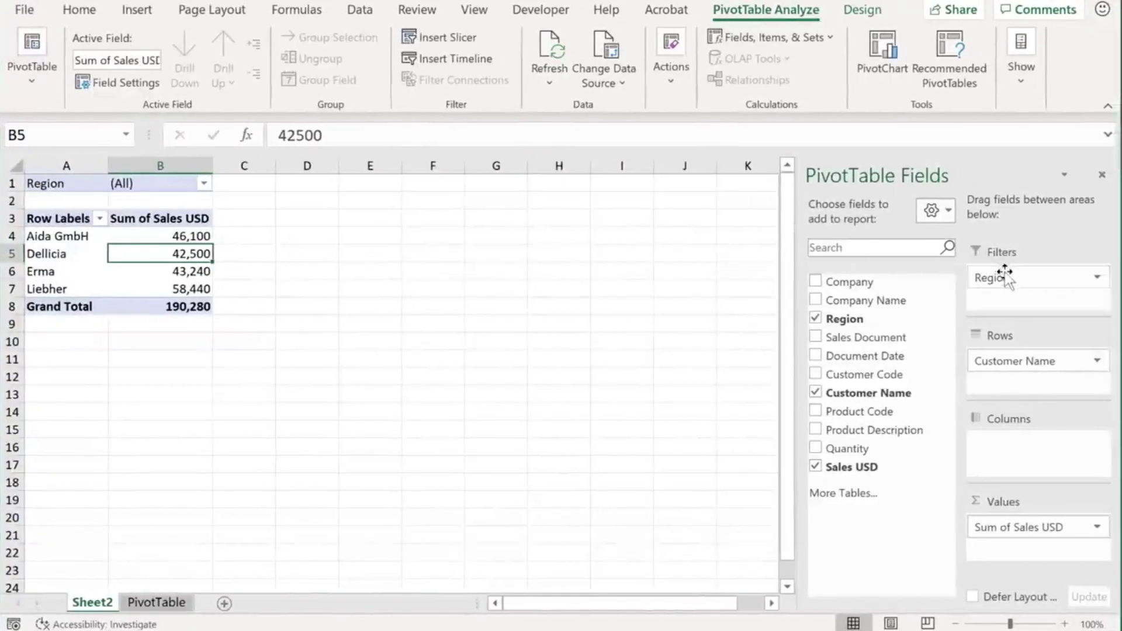
Move Region from the Filters area to Columns and inspect the America, Europe and Grand Total columns.
{"action": "left_click_drag", "start_coordinate": [1006, 275], "coordinate": [1040, 458]}
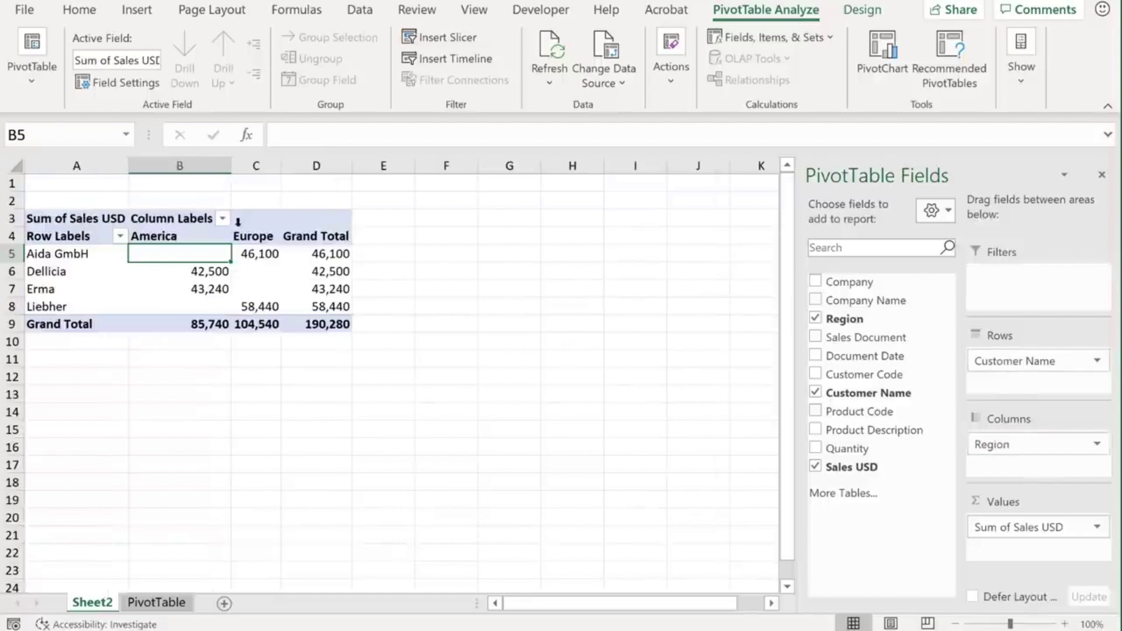
{"action": "left_click", "coordinate": [157, 229]}
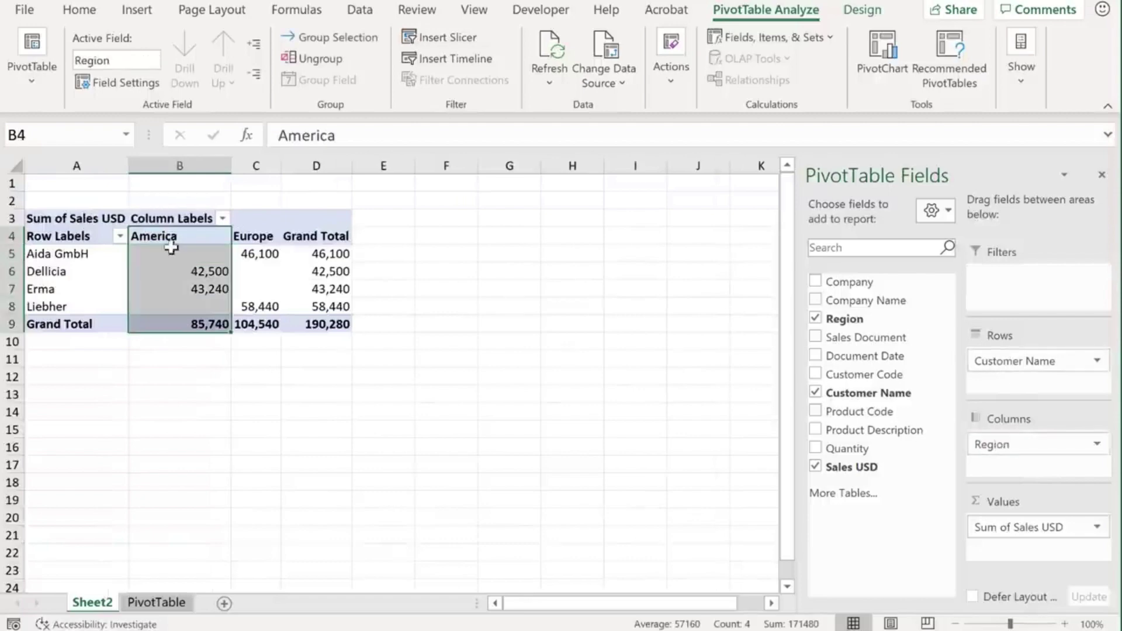
{"action": "left_click", "coordinate": [273, 254]}
{"action": "left_click", "coordinate": [315, 253]}
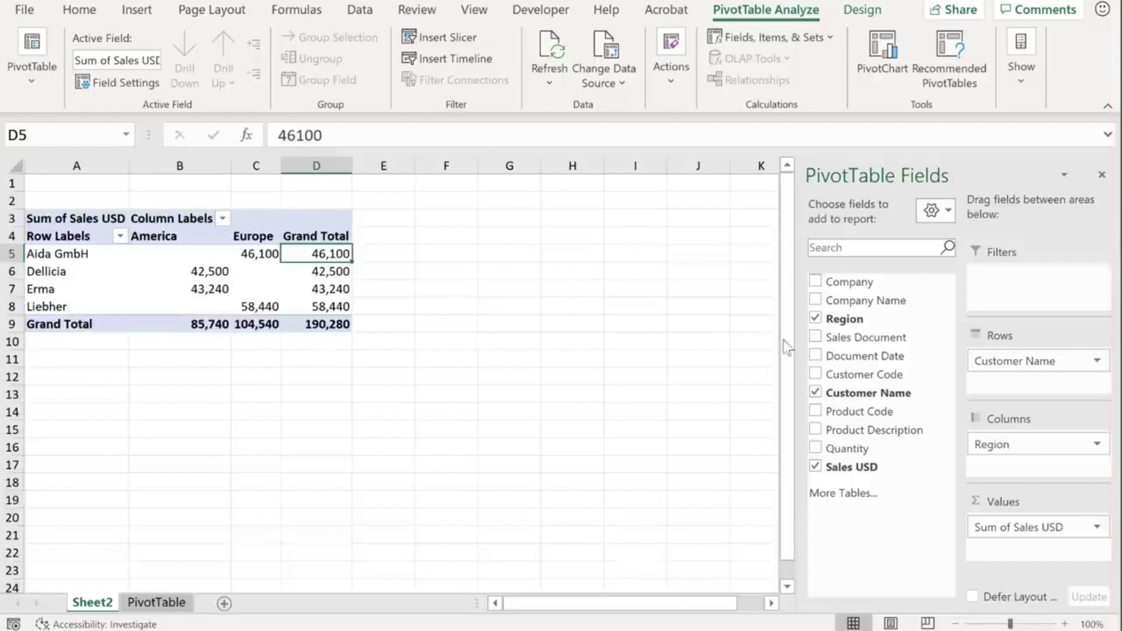
Add Product Description to the Rows area beneath Customer Name.
{"action": "left_click_drag", "start_coordinate": [879, 429], "coordinate": [1019, 385]}
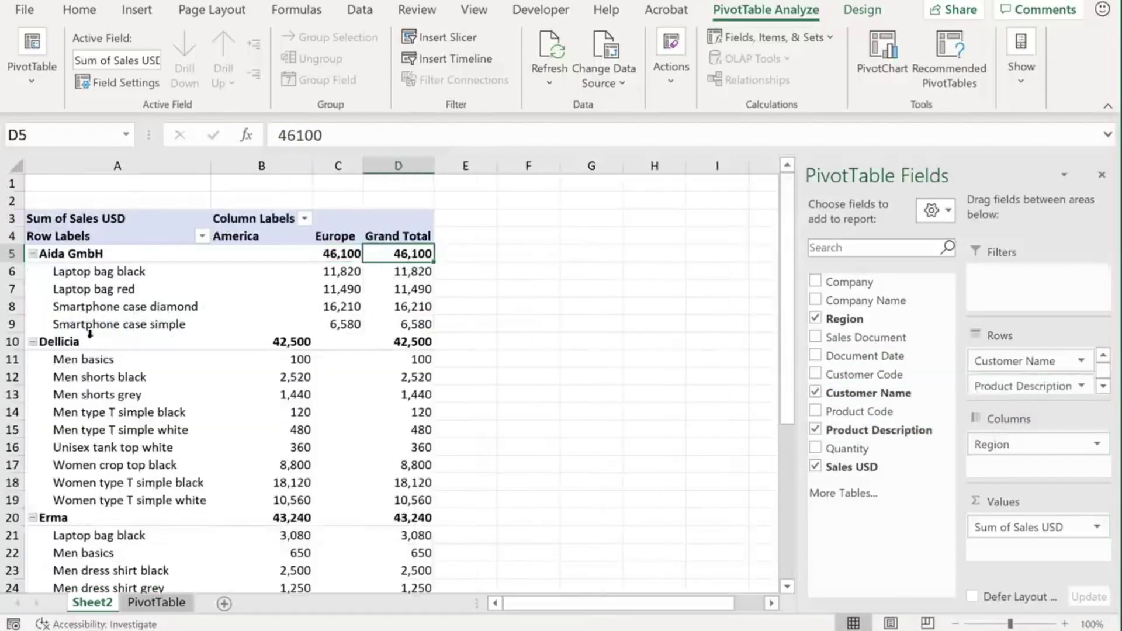
{"action": "left_click", "coordinate": [194, 341]}
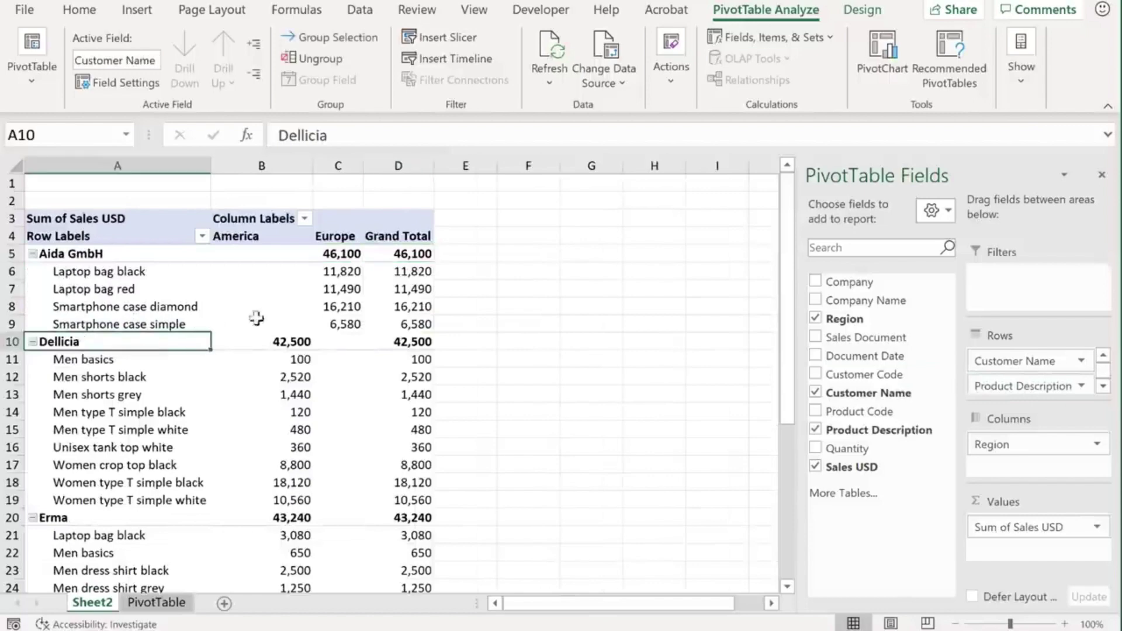
Turn off the PivotTable's grand totals for both rows and columns and look through the whole table.
{"action": "left_click", "coordinate": [861, 12]}
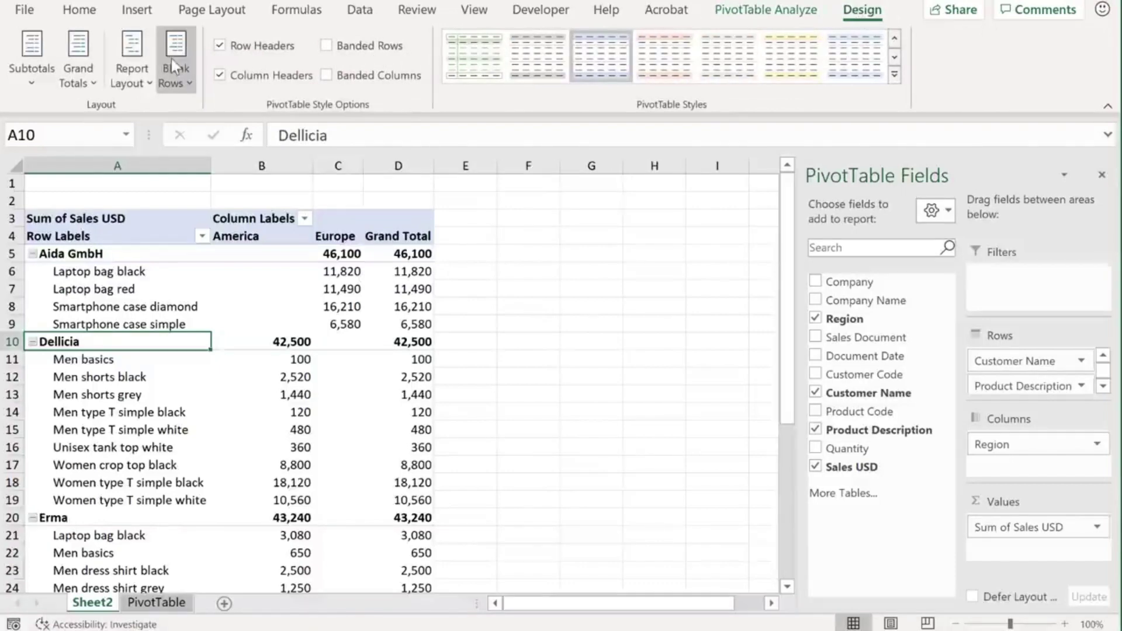
{"action": "left_click", "coordinate": [96, 75]}
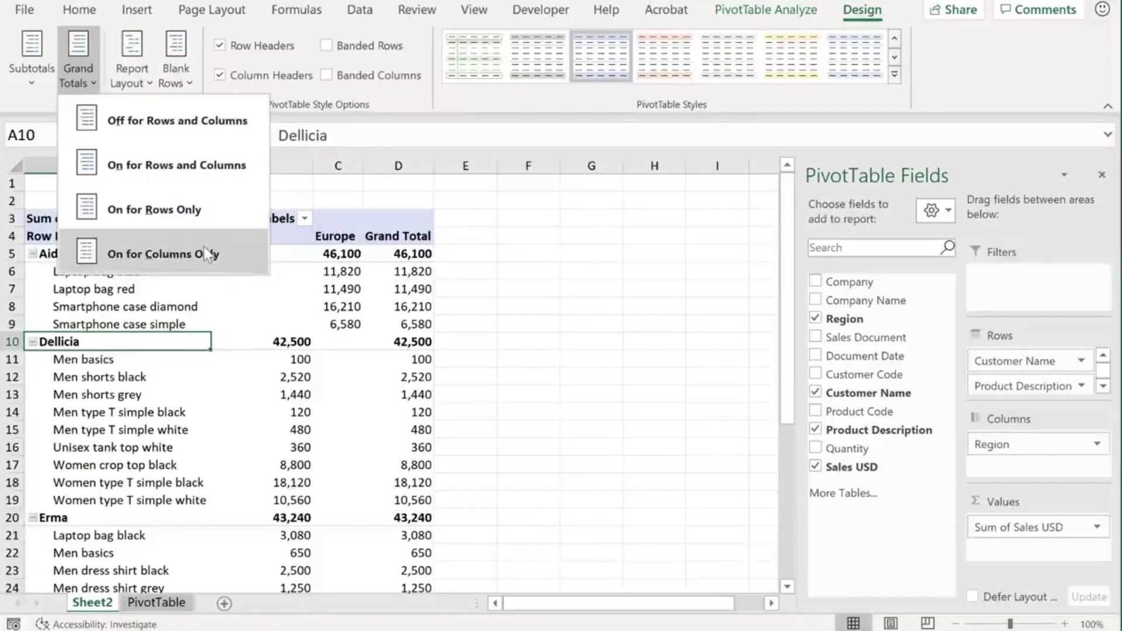
{"action": "left_click", "coordinate": [163, 125]}
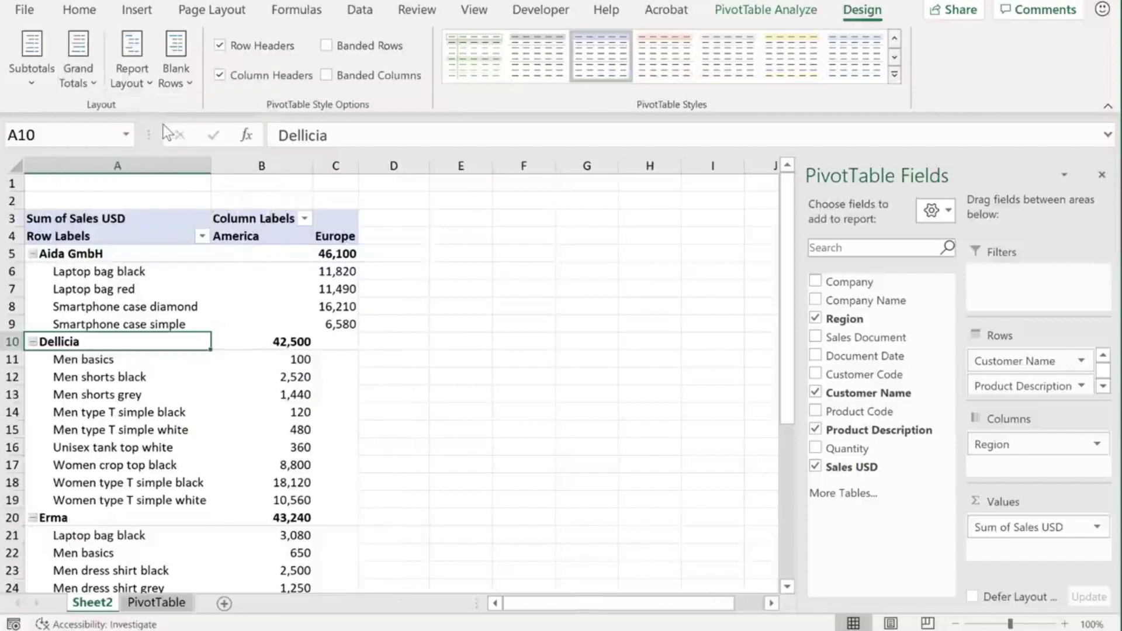
{"action": "scroll", "coordinate": [240, 296], "scroll_direction": "down", "scroll_amount": 5}
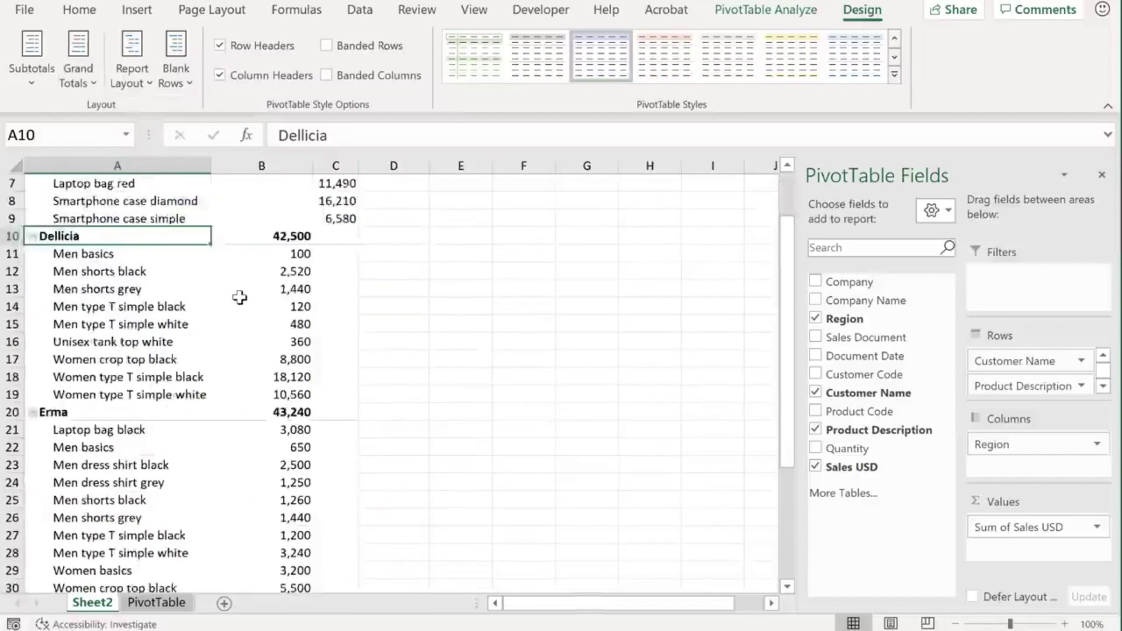
{"action": "scroll", "coordinate": [235, 300], "scroll_direction": "down", "scroll_amount": 2}
{"action": "scroll", "coordinate": [234, 300], "scroll_direction": "up", "scroll_amount": 7}
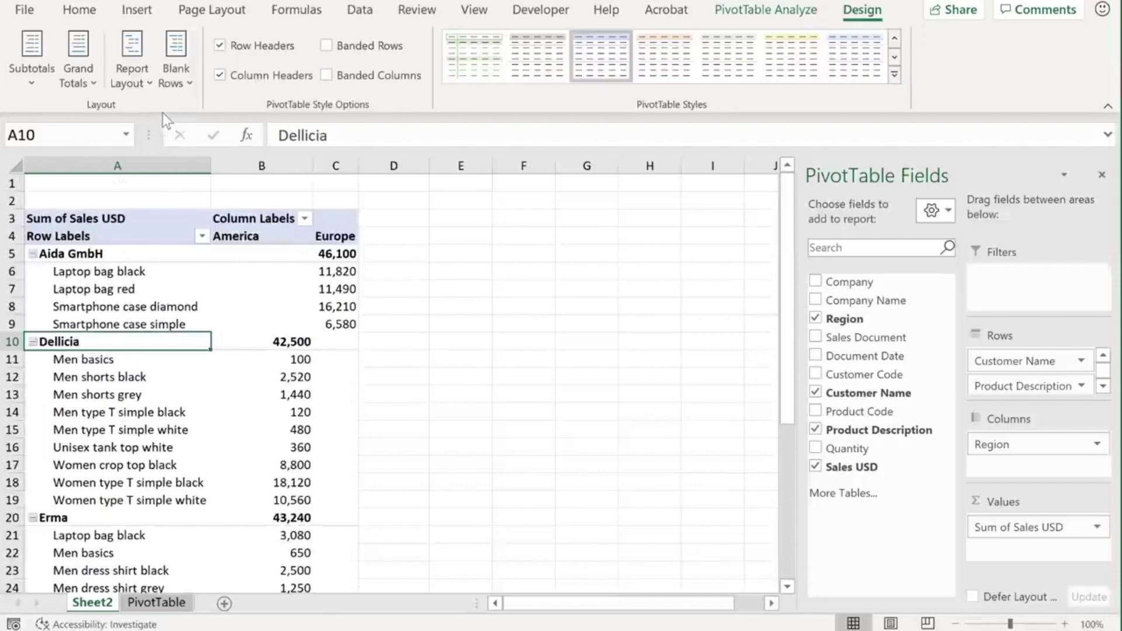
Turn on the PivotTable's grand totals for columns only and look through the whole table.
{"action": "left_click", "coordinate": [97, 81]}
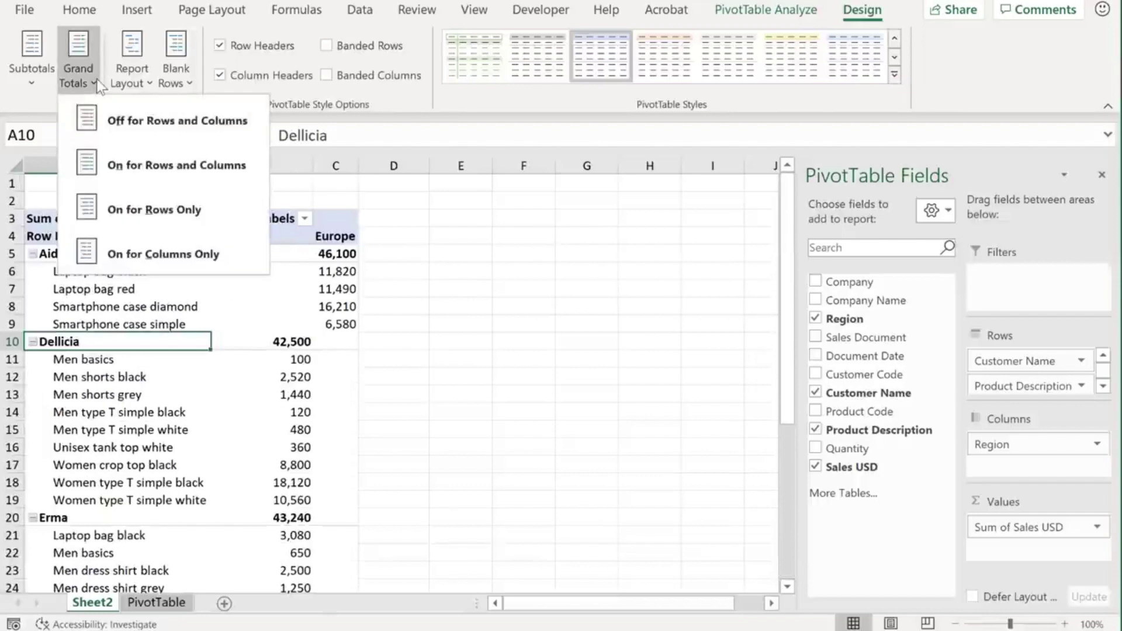
{"action": "left_click", "coordinate": [149, 249]}
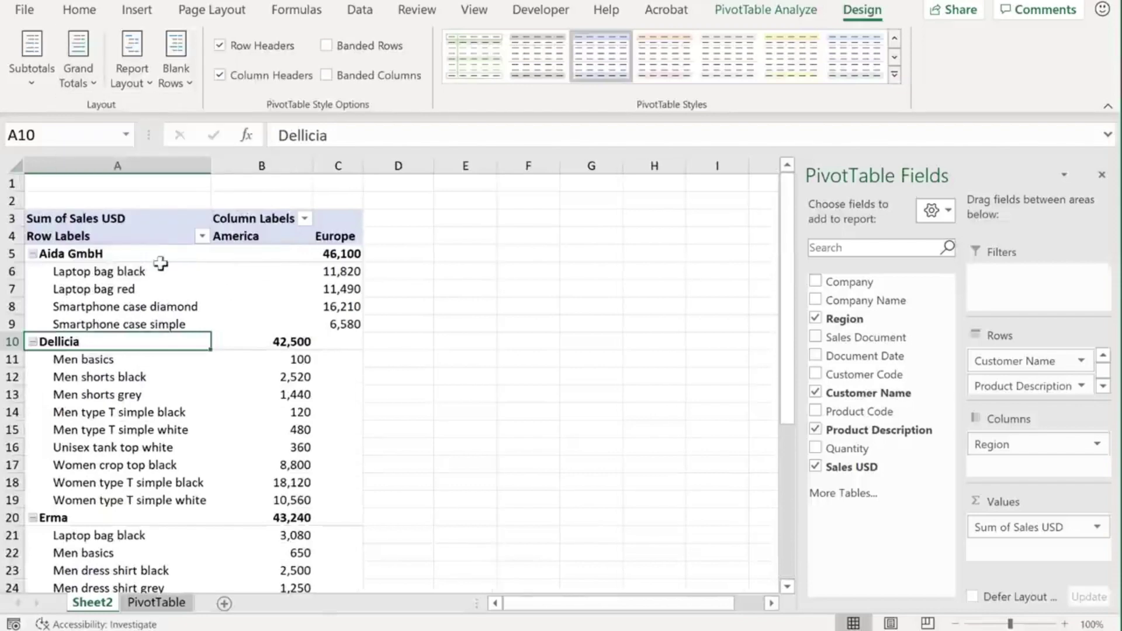
{"action": "scroll", "coordinate": [160, 264], "scroll_direction": "down", "scroll_amount": 6}
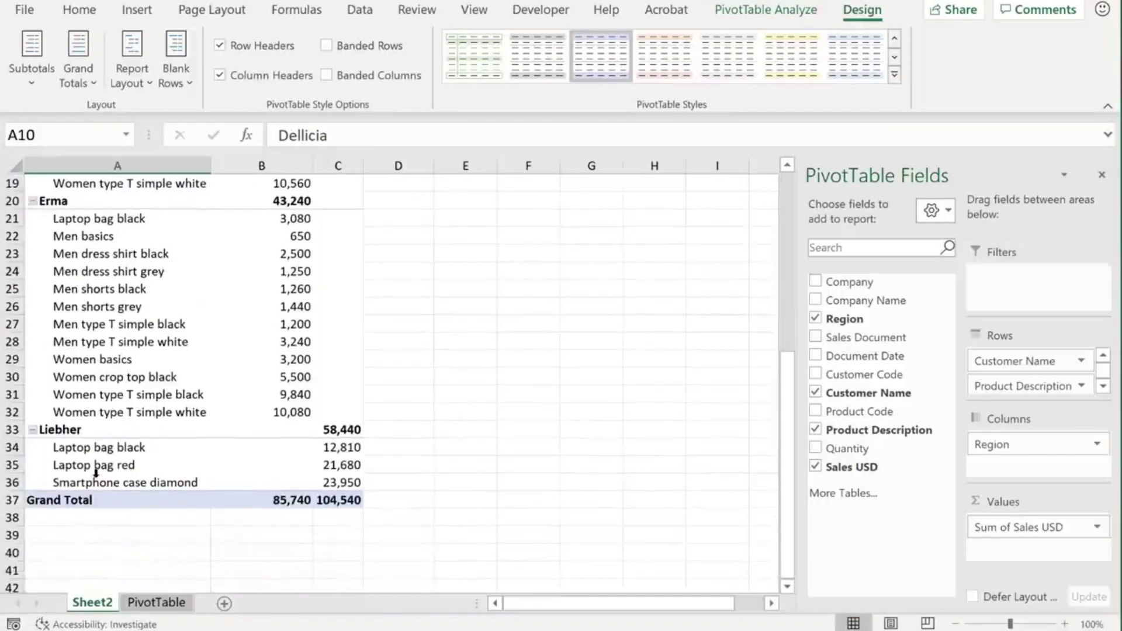
{"action": "scroll", "coordinate": [204, 368], "scroll_direction": "up", "scroll_amount": 4}
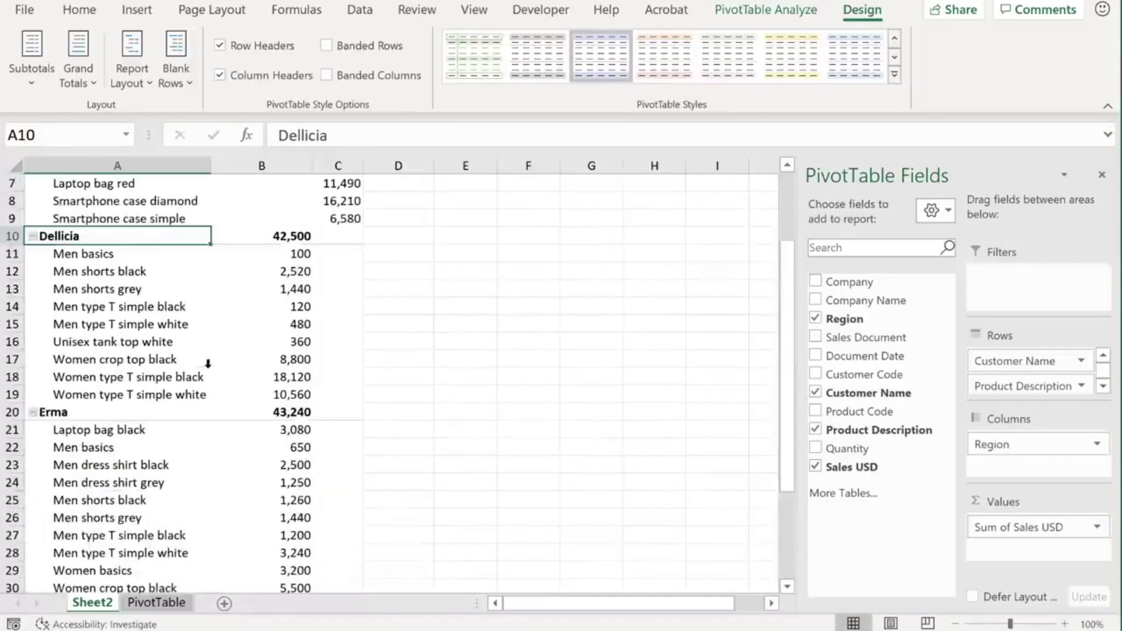
{"action": "scroll", "coordinate": [208, 351], "scroll_direction": "up", "scroll_amount": 2}
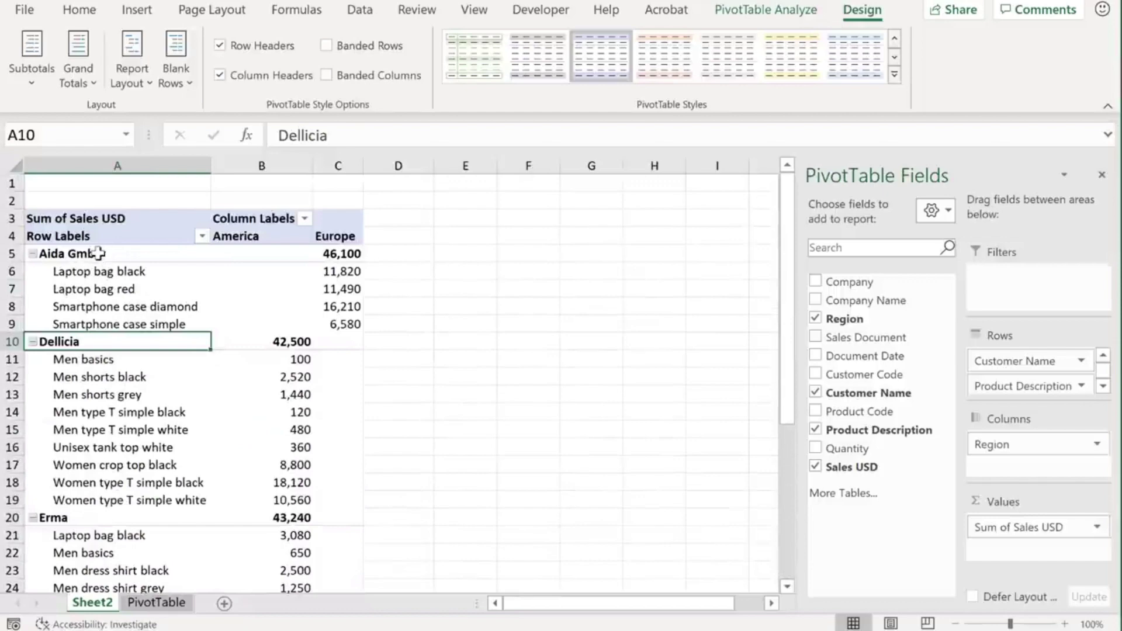
Hide all subtotals in the PivotTable and switch its report layout to tabular form.
{"action": "left_click", "coordinate": [37, 82]}
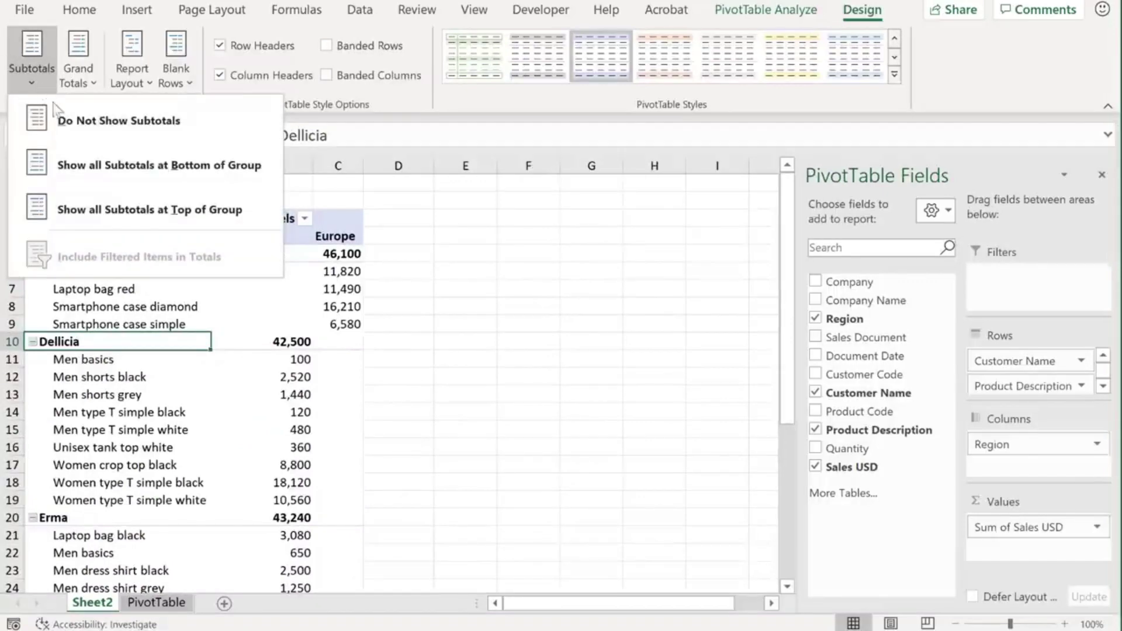
{"action": "left_click", "coordinate": [81, 121]}
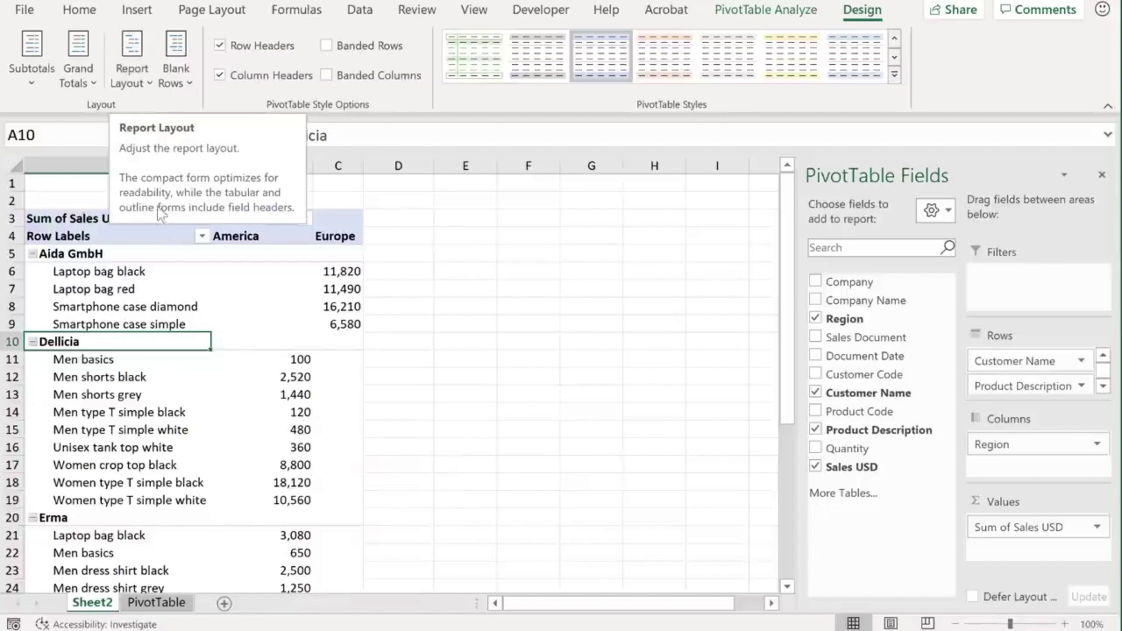
{"action": "left_click", "coordinate": [134, 86]}
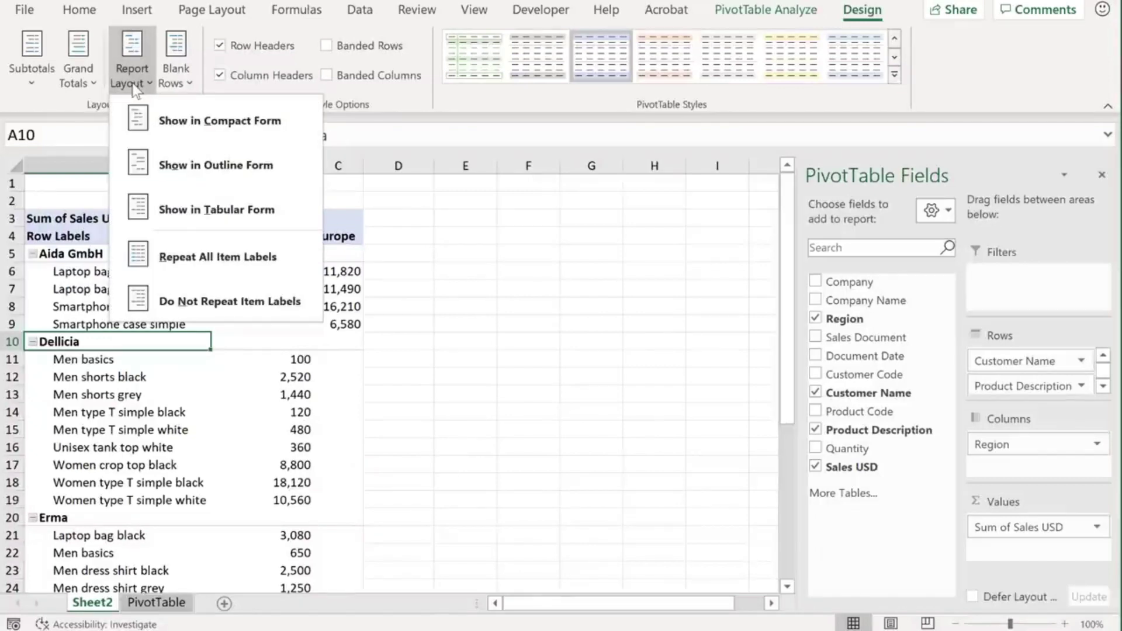
{"action": "left_click", "coordinate": [217, 210]}
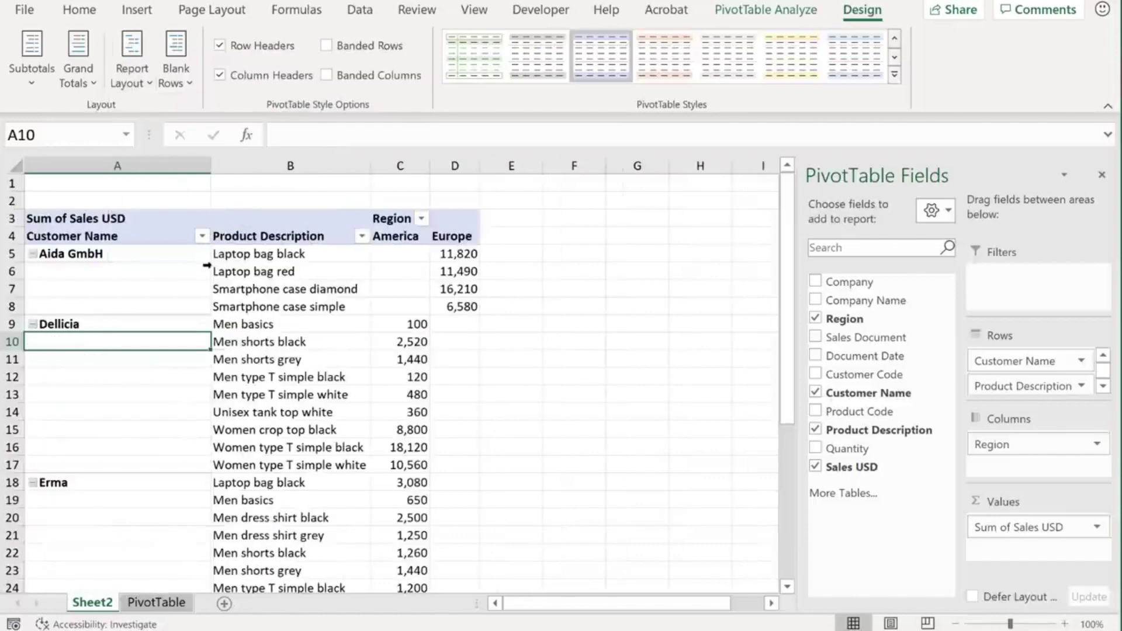
Examine the Customer Name header and the blank cells beneath the Aida GmbH and Dellicia labels in the tabular layout.
{"action": "left_click", "coordinate": [125, 238]}
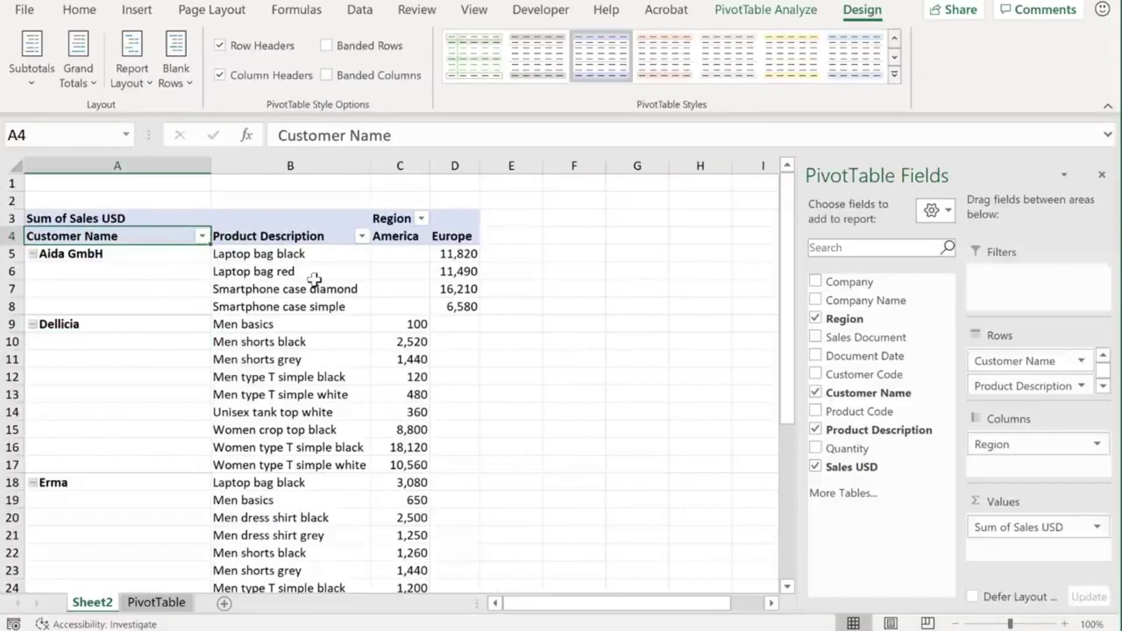
{"action": "left_click", "coordinate": [386, 289]}
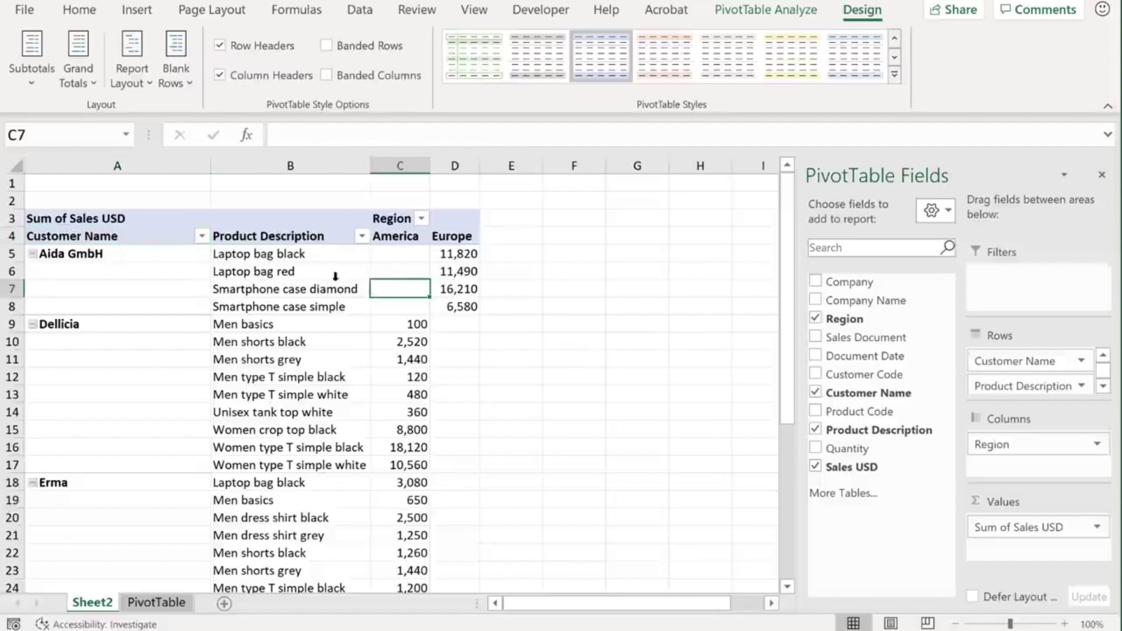
{"action": "left_click", "coordinate": [127, 266]}
{"action": "left_click_drag", "start_coordinate": [127, 266], "coordinate": [130, 298]}
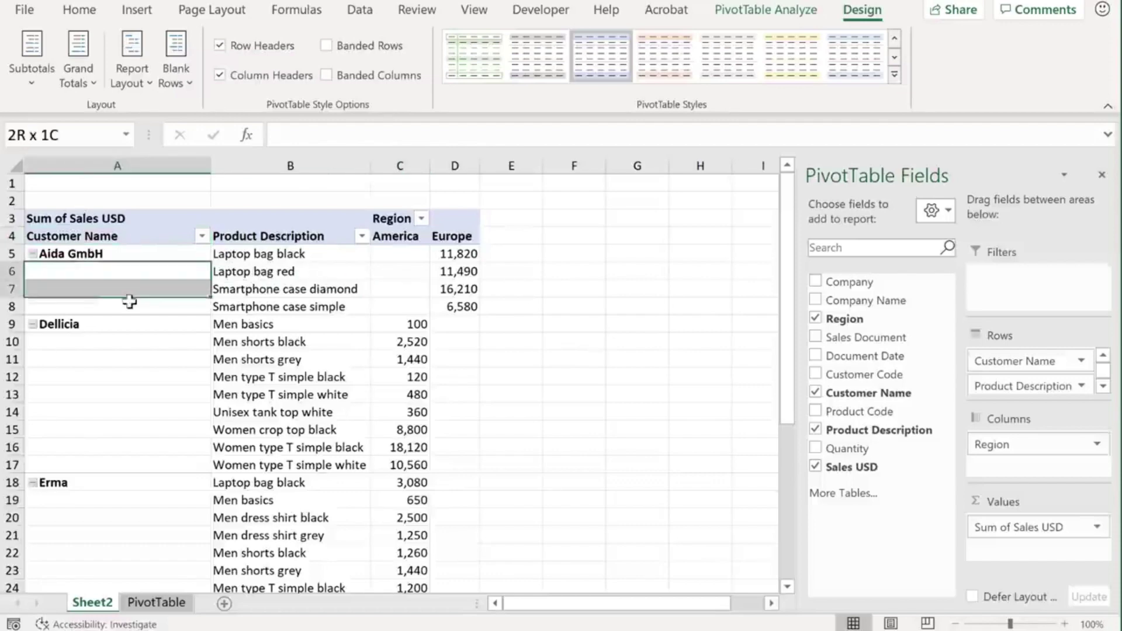
{"action": "left_click", "coordinate": [113, 342]}
{"action": "left_click_drag", "start_coordinate": [111, 371], "coordinate": [113, 390]}
{"action": "left_click", "coordinate": [115, 355]}
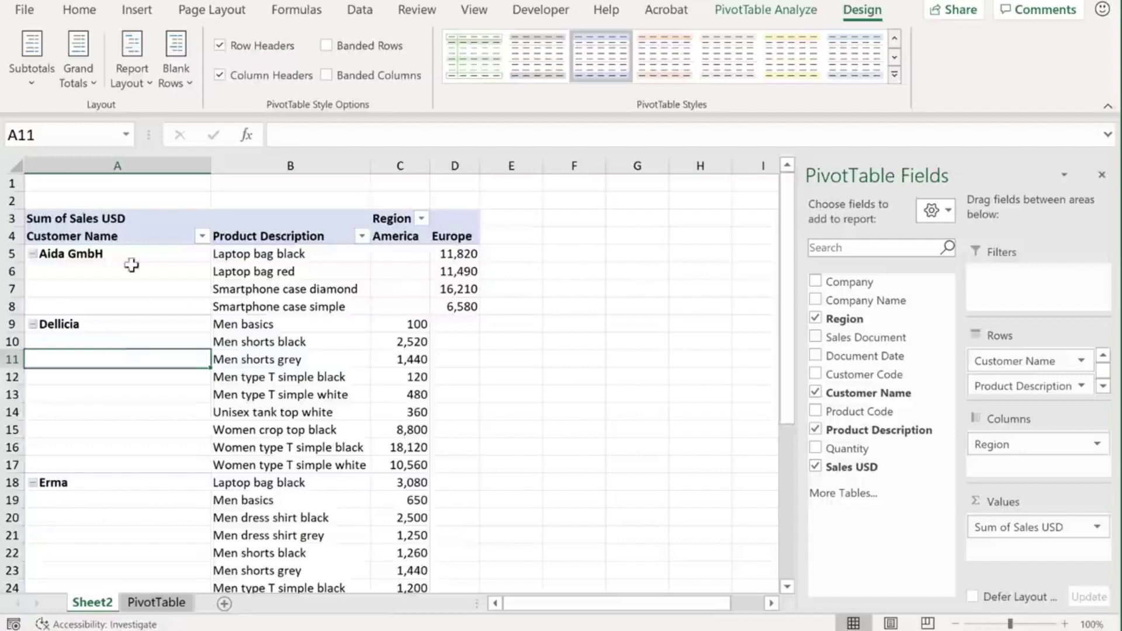
Repeat all item labels in the Customer Name column and switch back to not repeating them.
{"action": "left_click", "coordinate": [131, 82]}
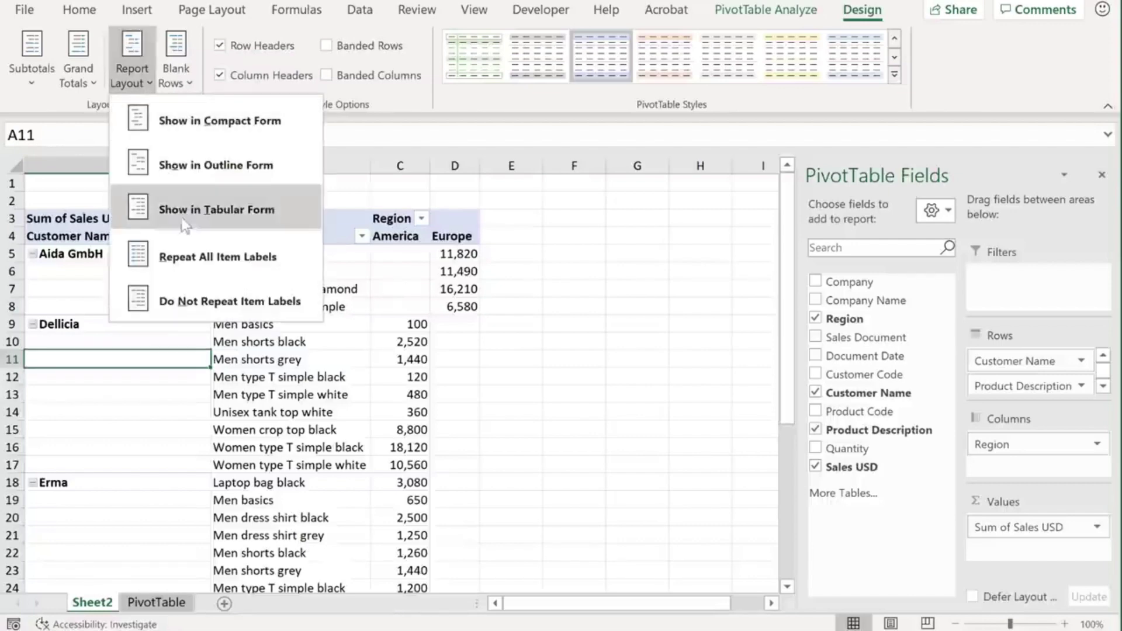
{"action": "left_click", "coordinate": [206, 257]}
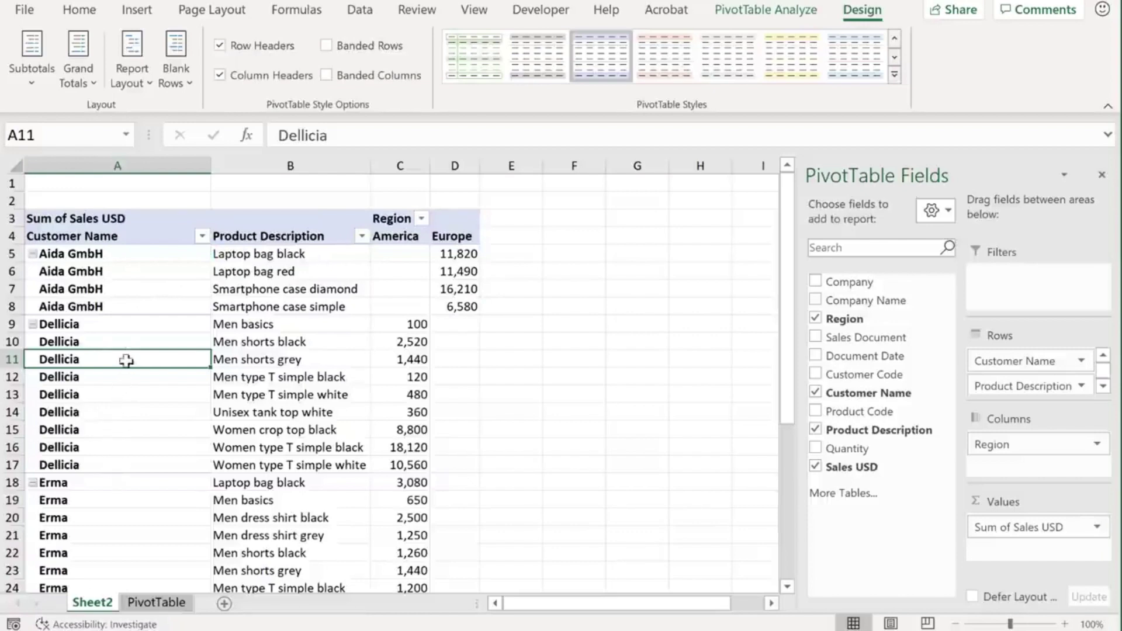
{"action": "left_click", "coordinate": [132, 82]}
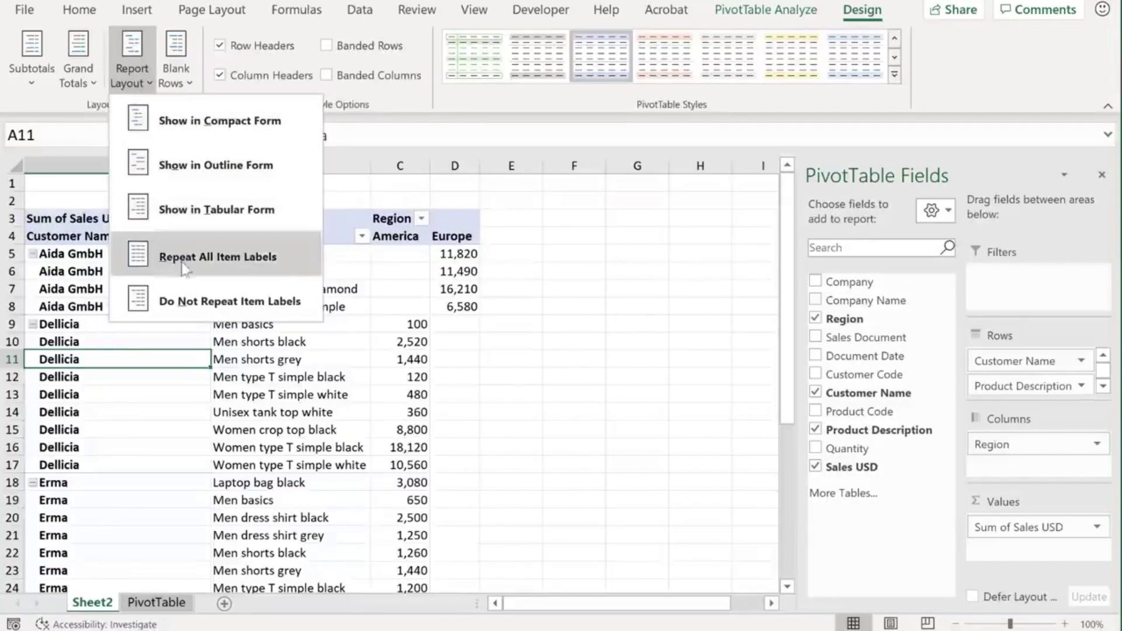
{"action": "left_click", "coordinate": [185, 299]}
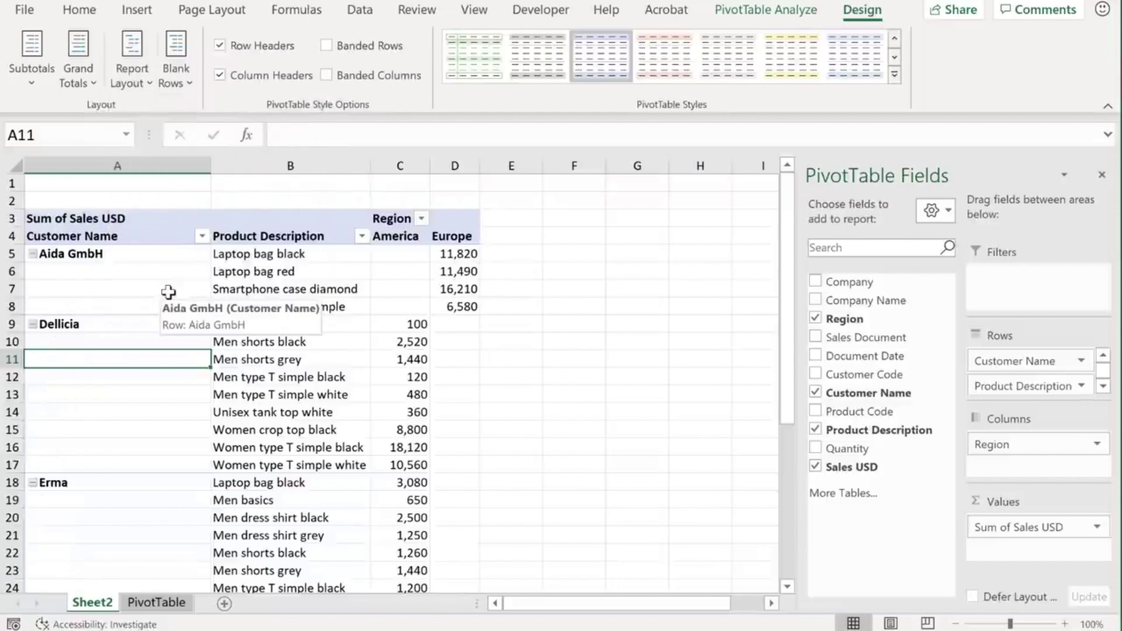
Collapse the Aida GmbH, Dellicia and Erma customer groups and expand them again to show their products.
{"action": "left_click", "coordinate": [34, 253]}
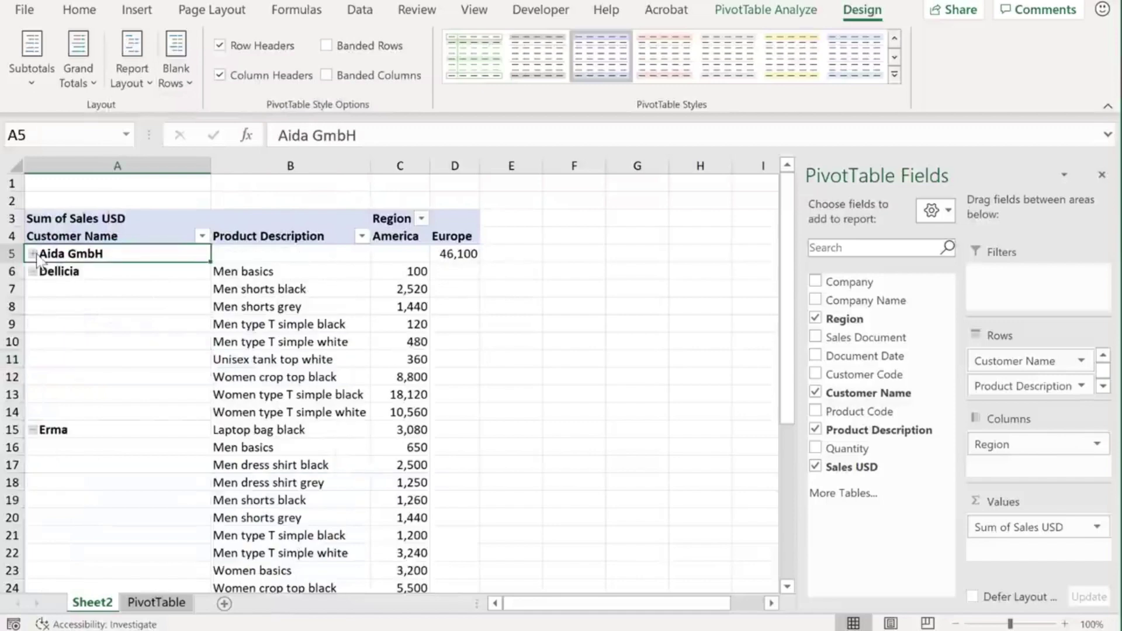
{"action": "left_click", "coordinate": [33, 271]}
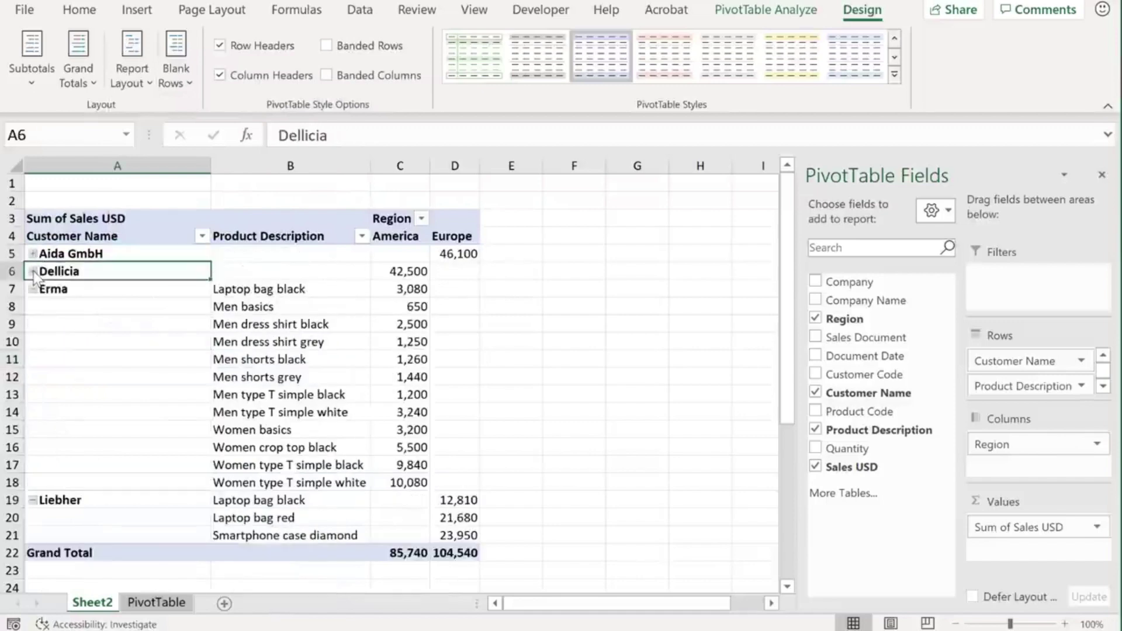
{"action": "left_click", "coordinate": [33, 289]}
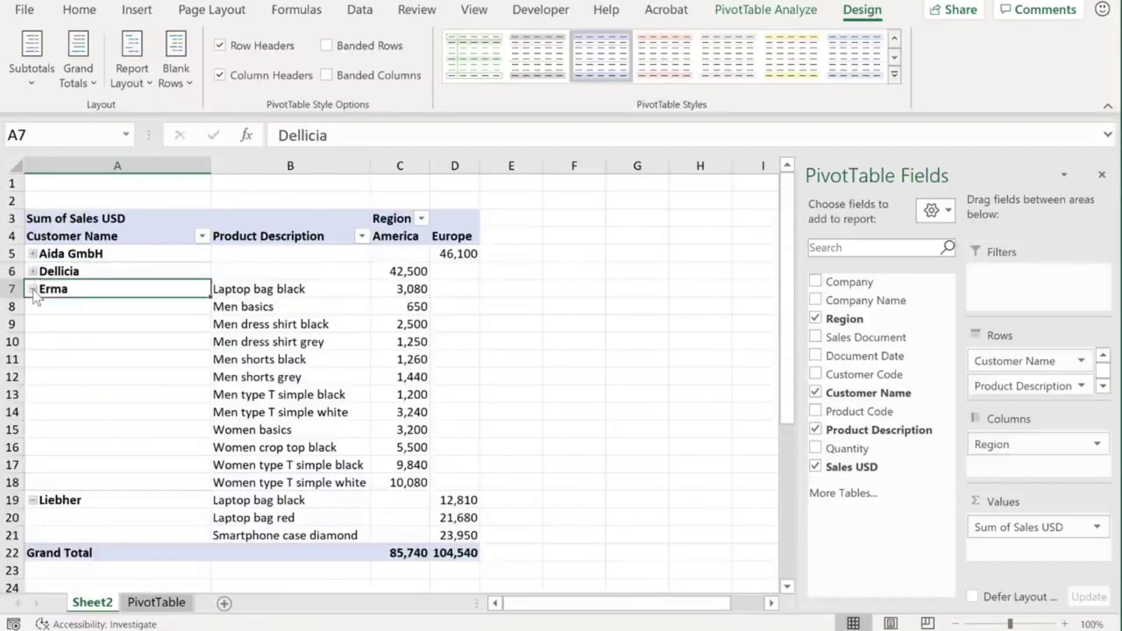
{"action": "left_click", "coordinate": [33, 289]}
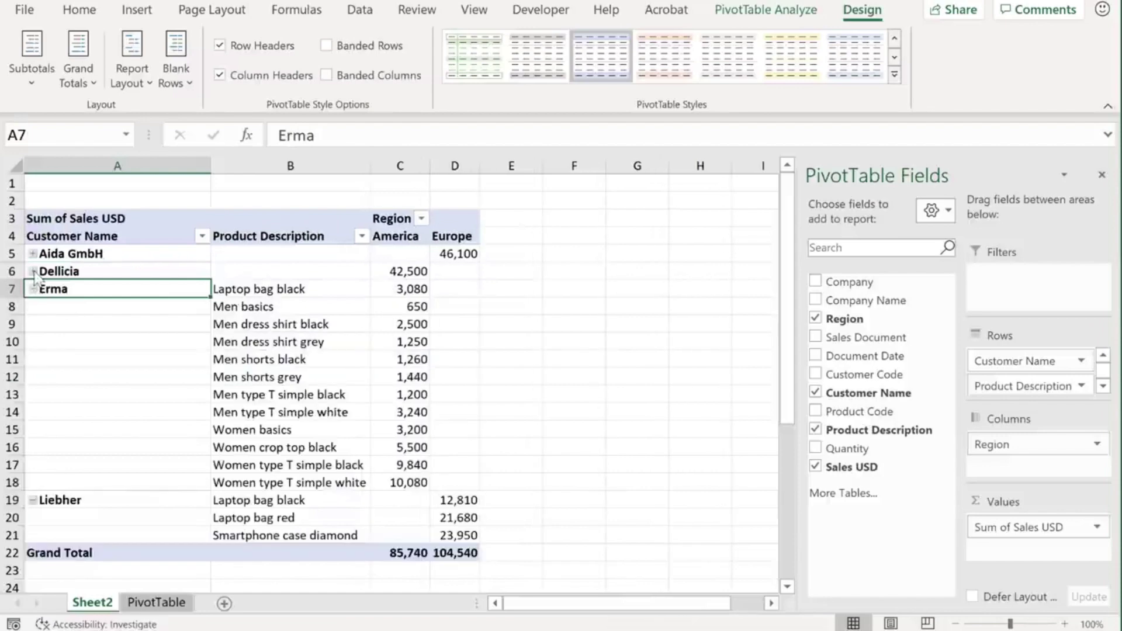
{"action": "left_click", "coordinate": [33, 272]}
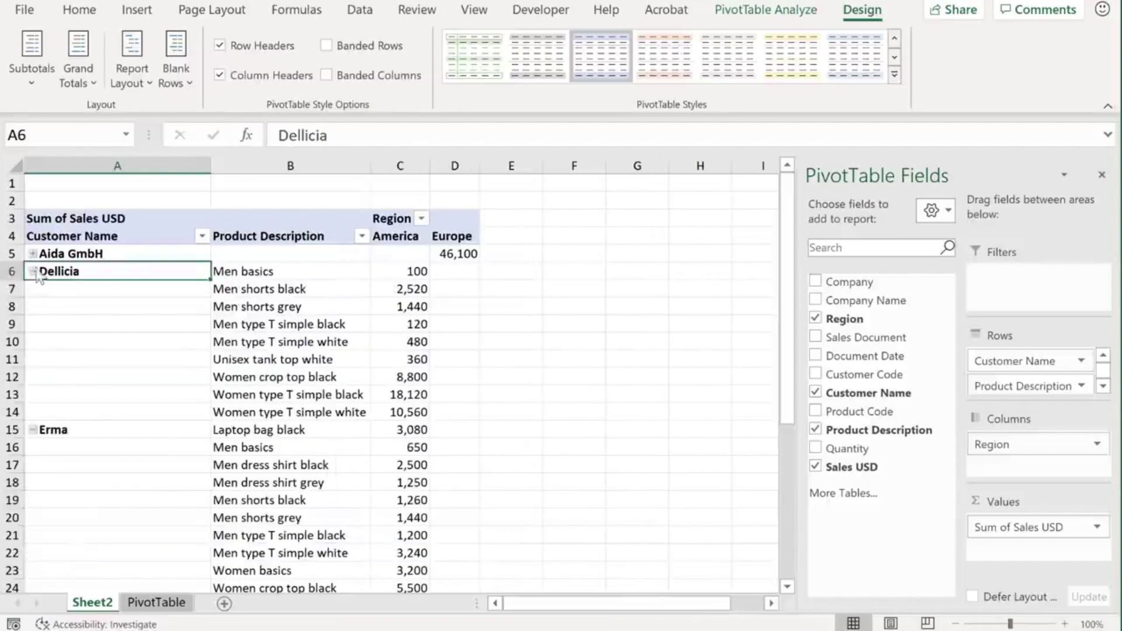
{"action": "left_click", "coordinate": [33, 254]}
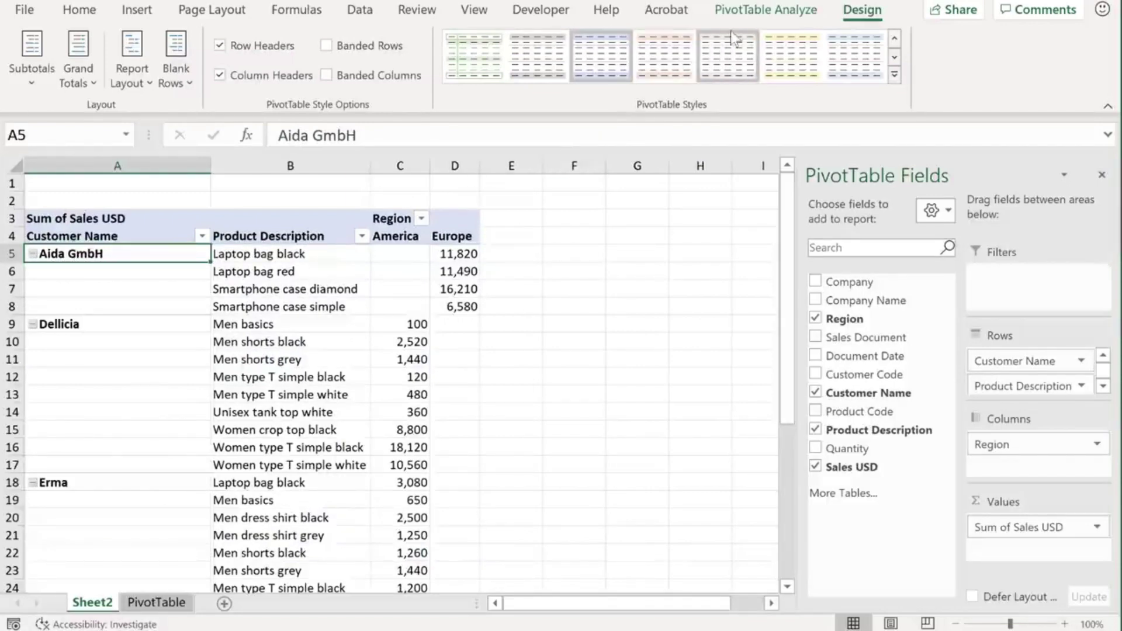
Hide the PivotTable's +/- expand and collapse buttons and show them again.
{"action": "left_click", "coordinate": [741, 12]}
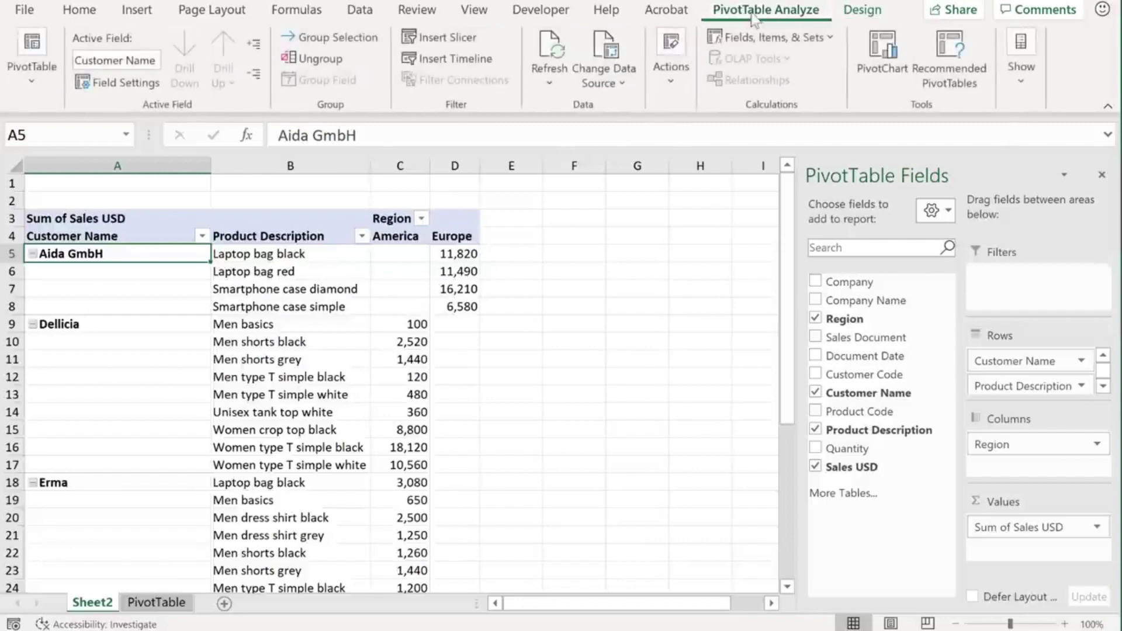
{"action": "left_click", "coordinate": [1016, 76]}
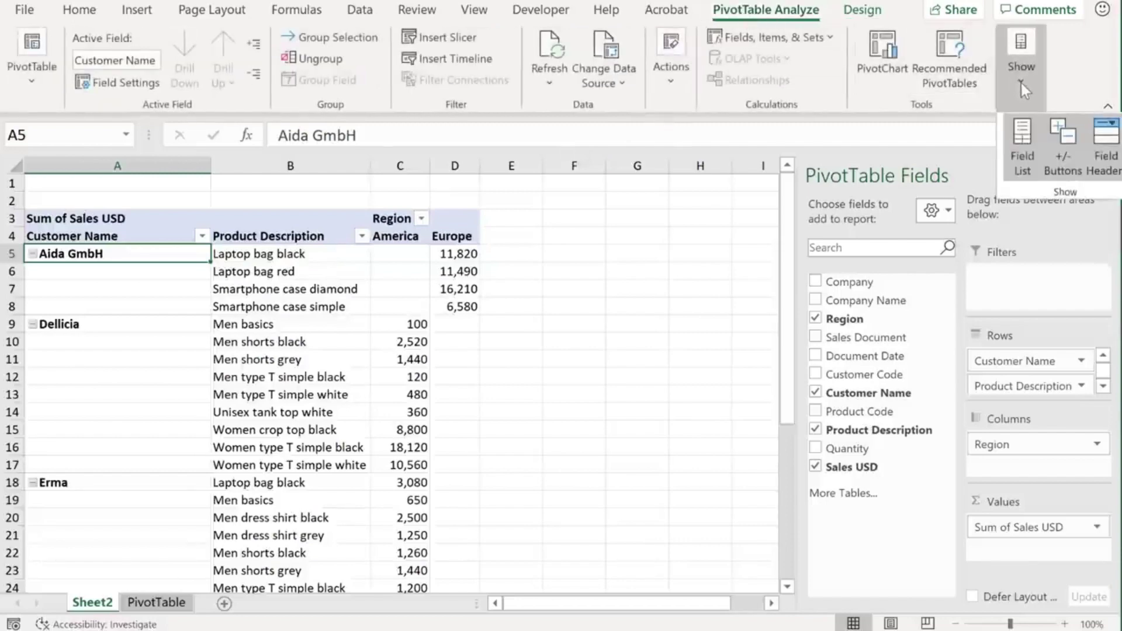
{"action": "left_click", "coordinate": [1065, 153]}
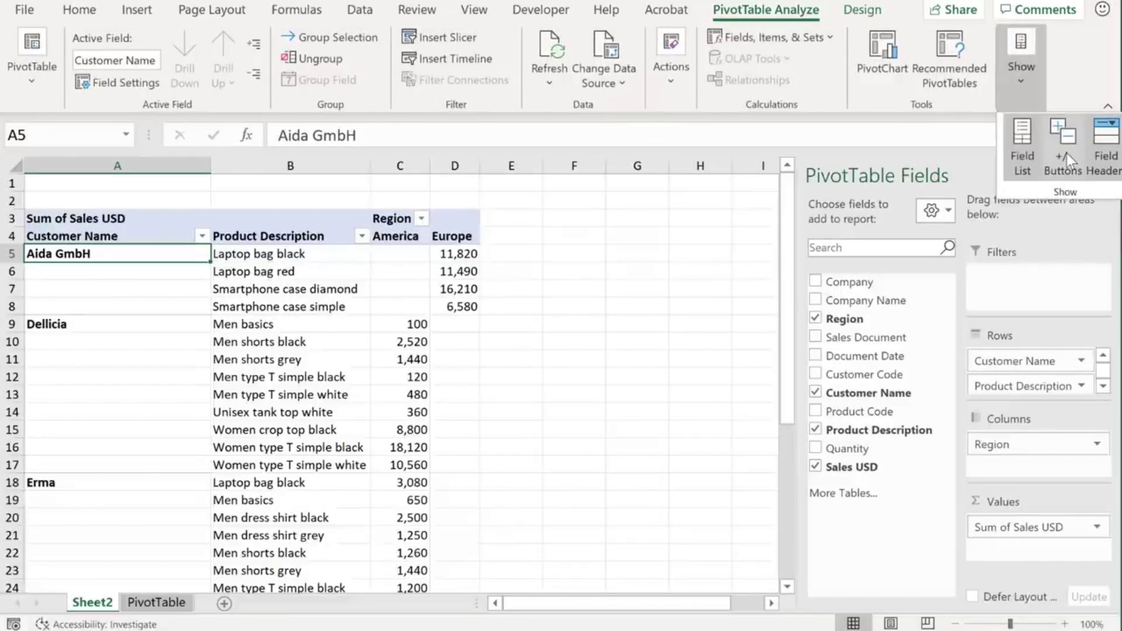
{"action": "left_click", "coordinate": [1067, 153]}
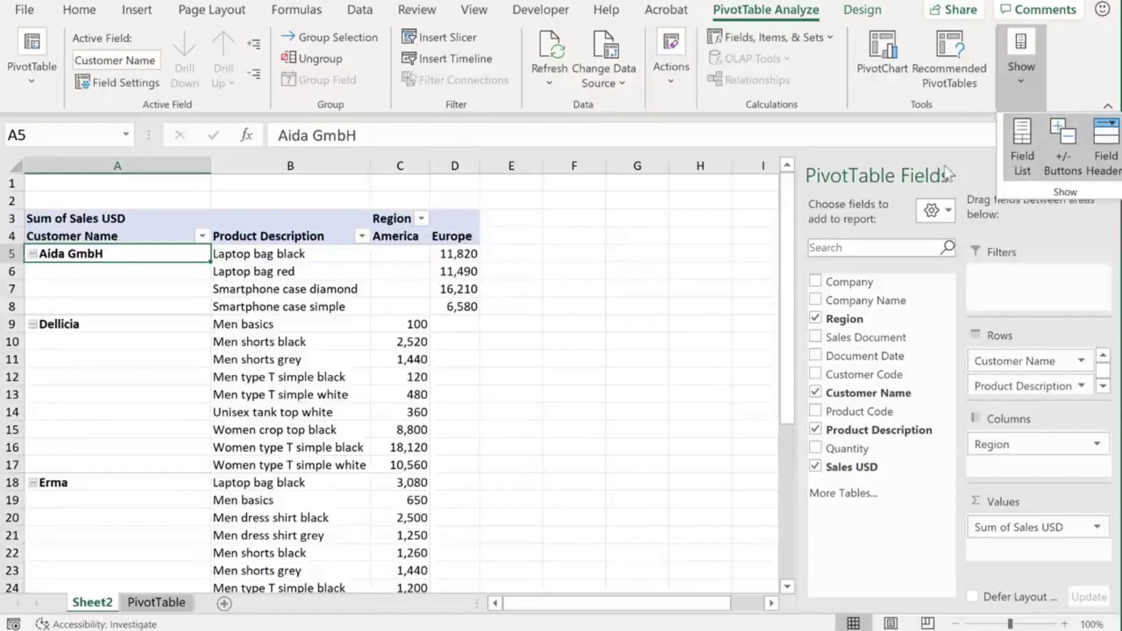
Close the PivotTable field list and bring it back with a cell of the PivotTable selected.
{"action": "left_click", "coordinate": [975, 168]}
{"action": "left_click", "coordinate": [1102, 176]}
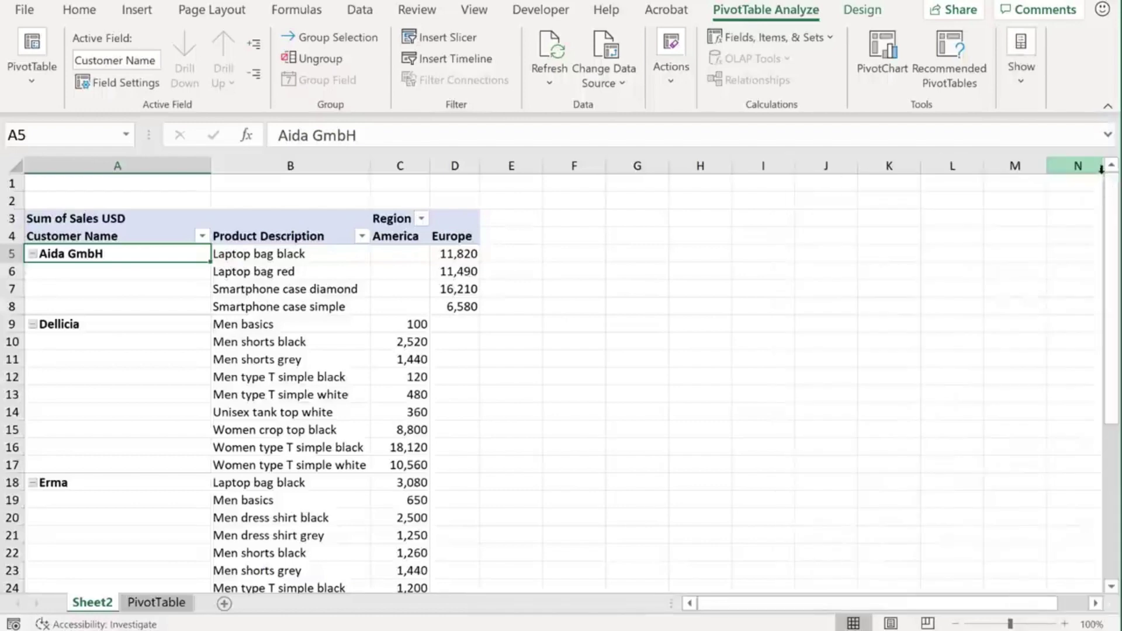
{"action": "left_click", "coordinate": [353, 276]}
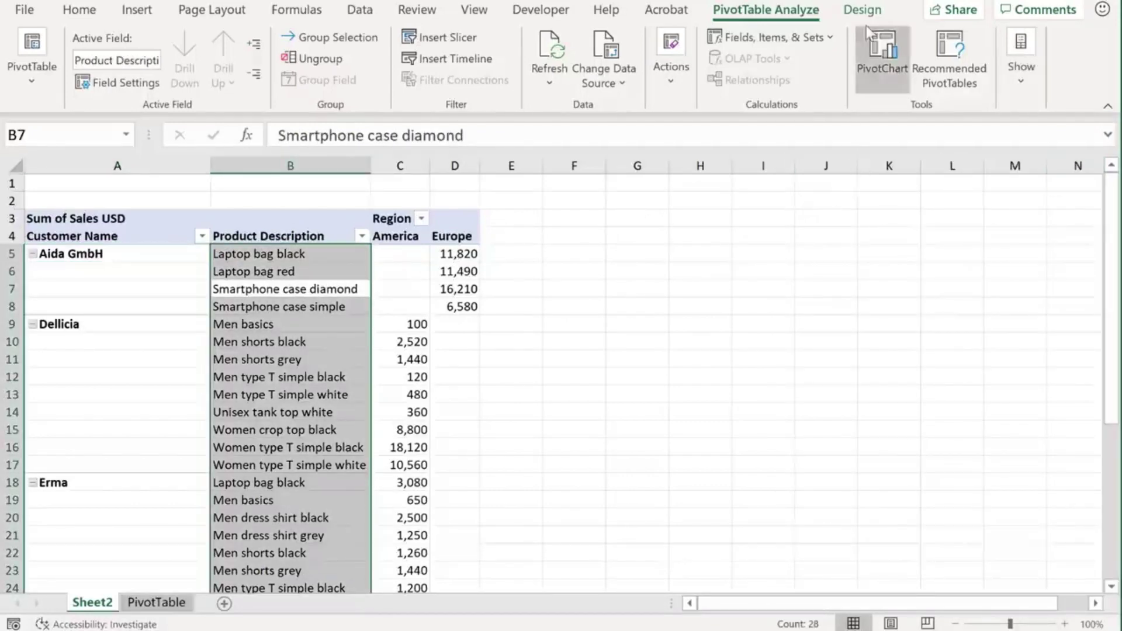
{"action": "left_click", "coordinate": [1022, 79]}
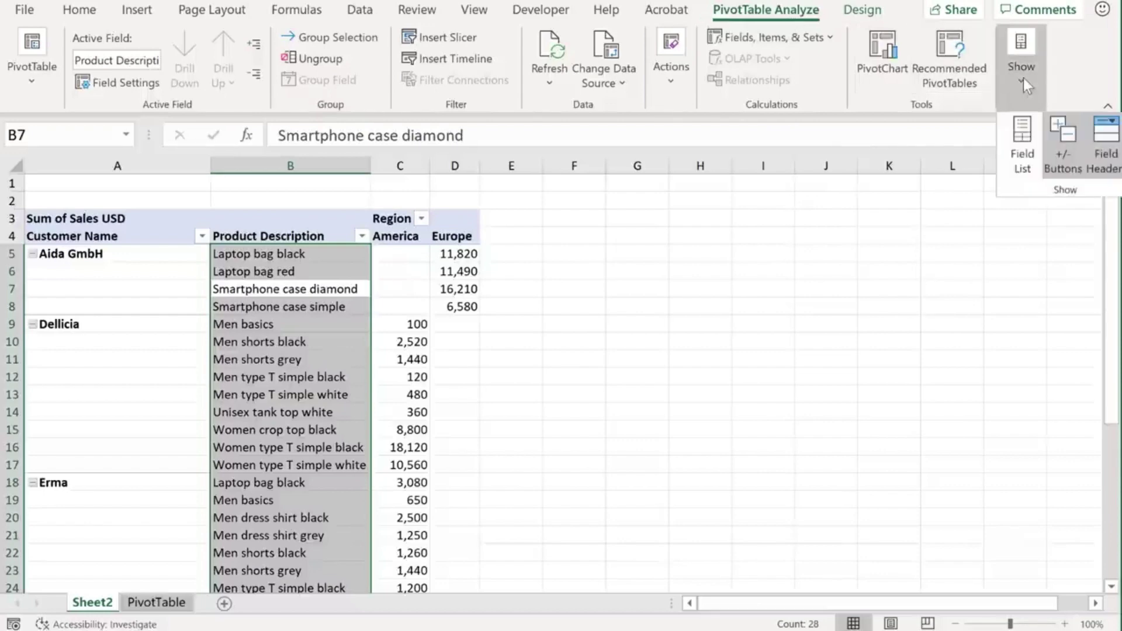
{"action": "left_click", "coordinate": [1025, 145]}
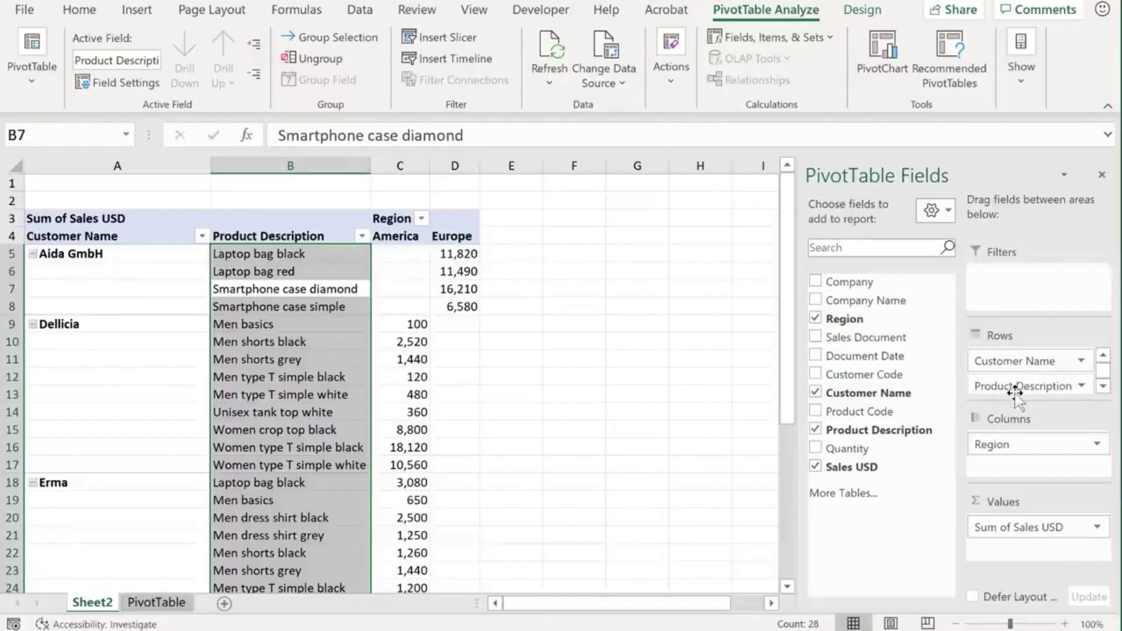
Remove Region from the Columns area and Product Description from the Rows area of the PivotTable.
{"action": "left_click_drag", "start_coordinate": [1009, 447], "coordinate": [898, 474]}
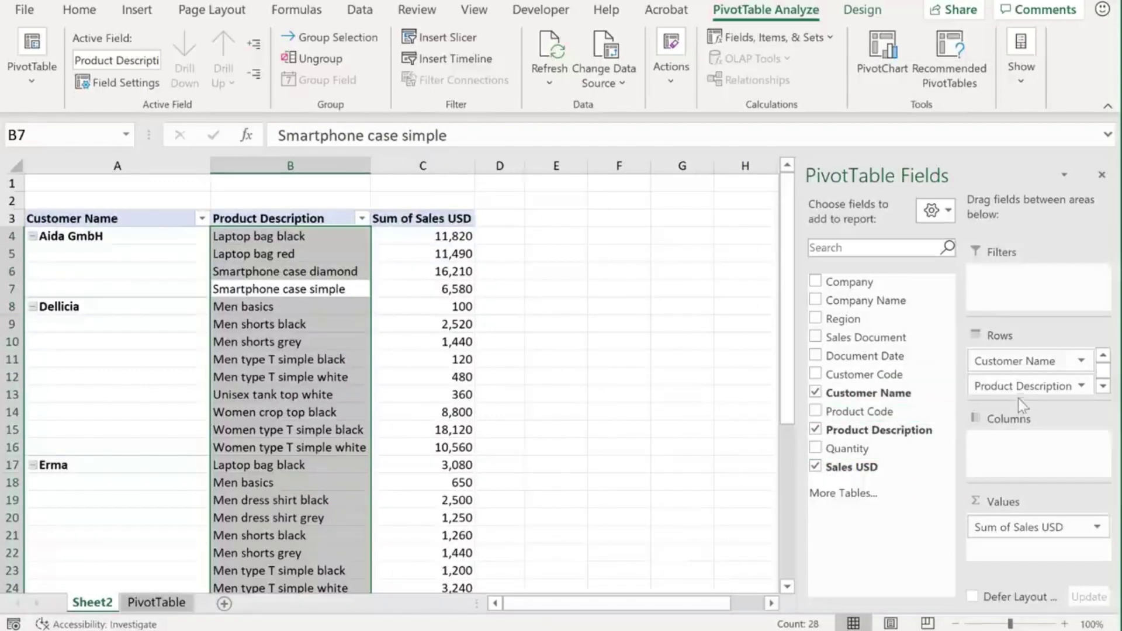
{"action": "left_click_drag", "start_coordinate": [1012, 391], "coordinate": [907, 455]}
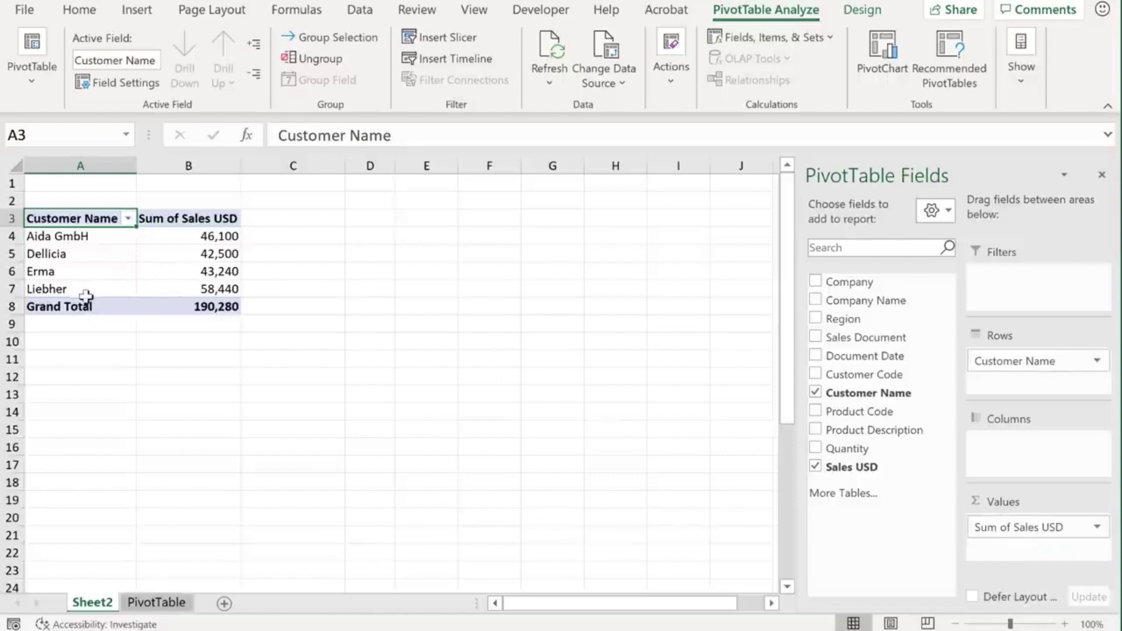
Rename the PivotTable's Sum of Sales USD header to "Sales USD", with a trailing space to distinguish it from the source field.
{"action": "left_click", "coordinate": [169, 221]}
{"action": "left_click_drag", "start_coordinate": [329, 136], "coordinate": [266, 136]}
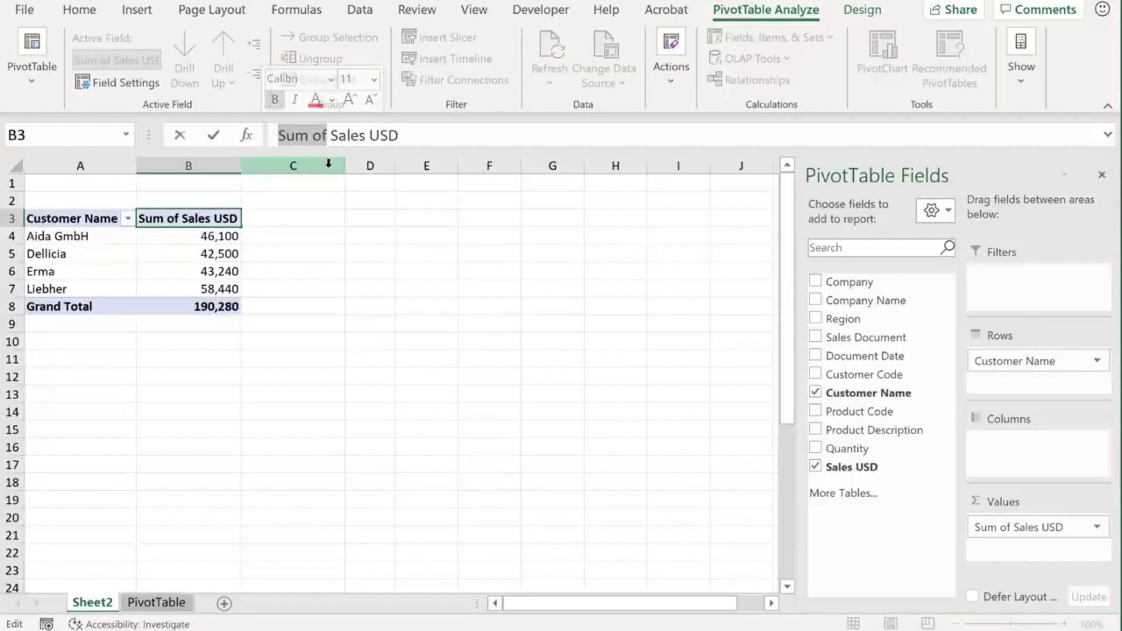
{"action": "key", "text": "BackSpace"}
{"action": "key", "text": "BackSpace"}
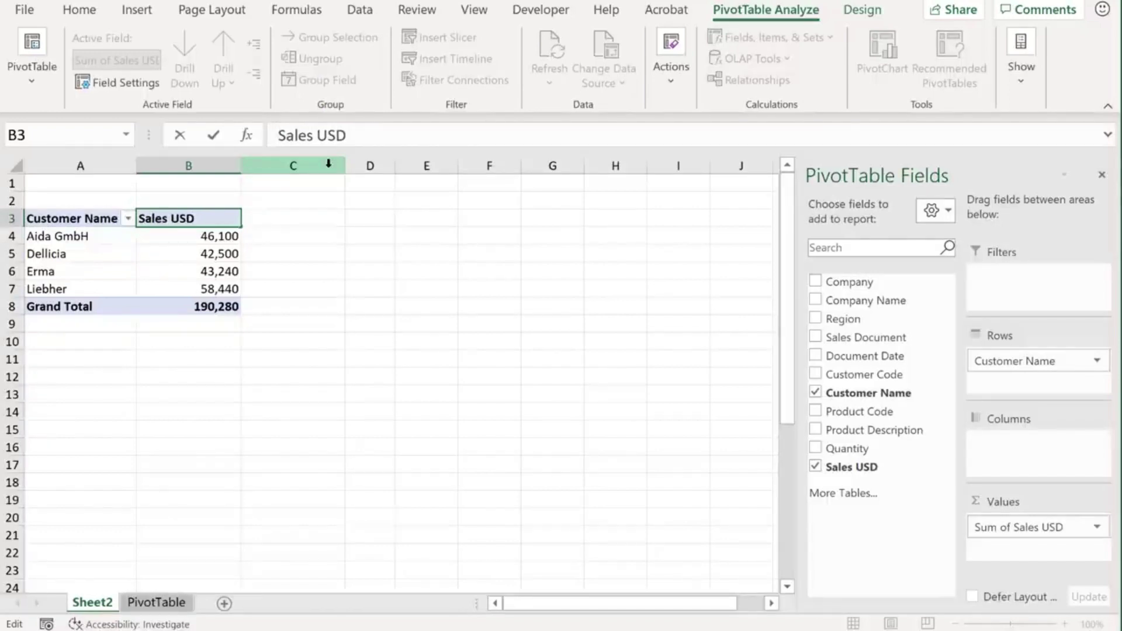
{"action": "key", "text": "Return"}
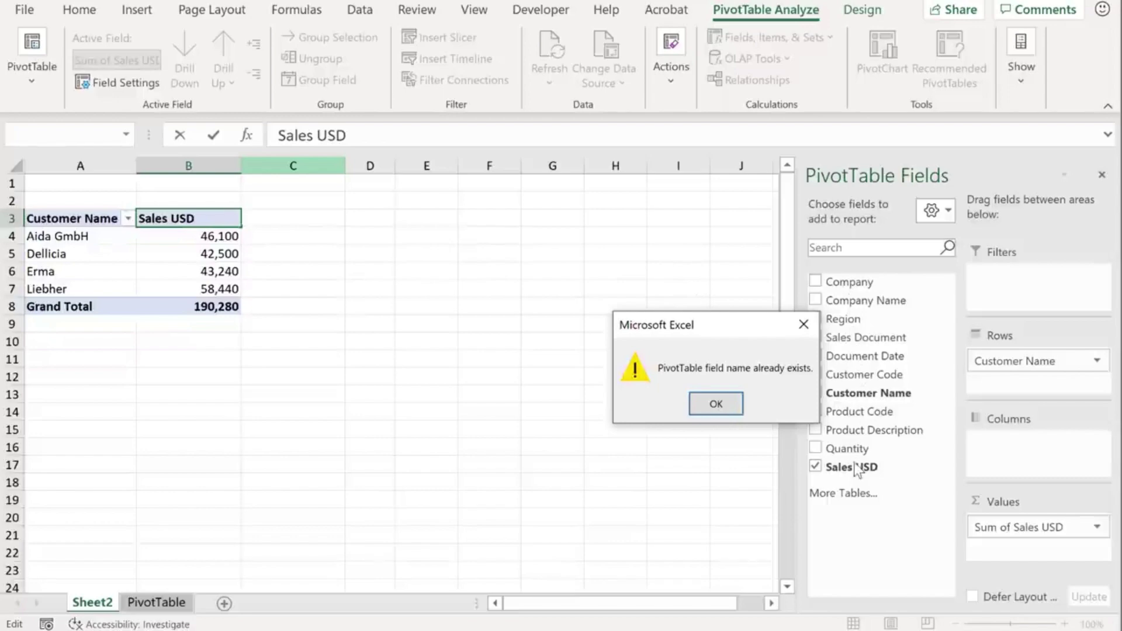
{"action": "left_click", "coordinate": [717, 404]}
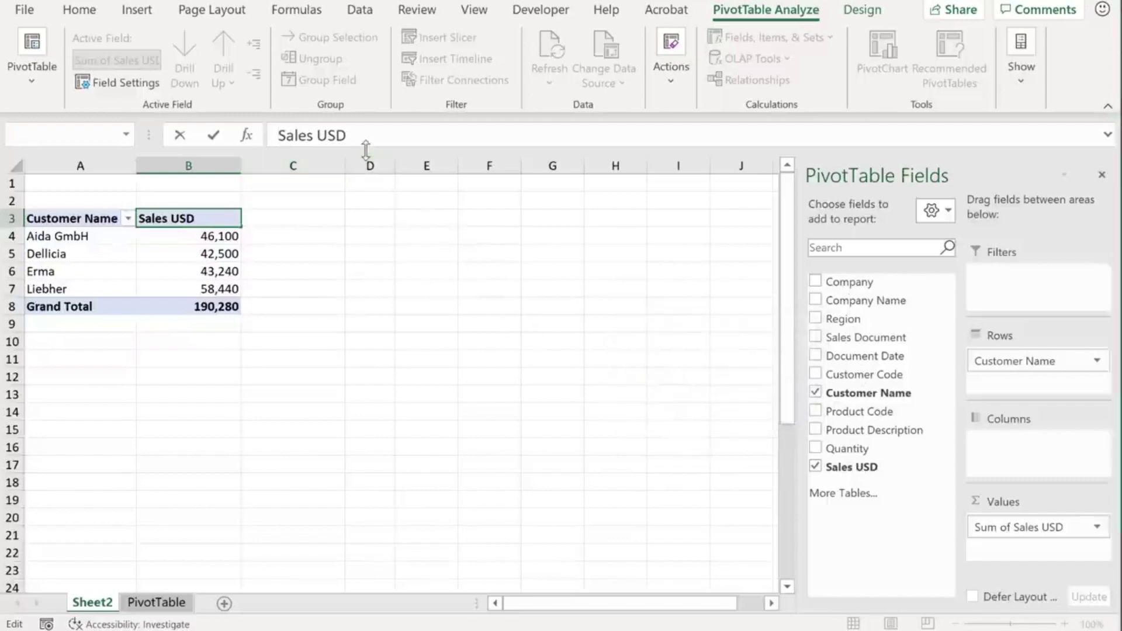
{"action": "left_click", "coordinate": [394, 130]}
{"action": "key", "text": "Return"}
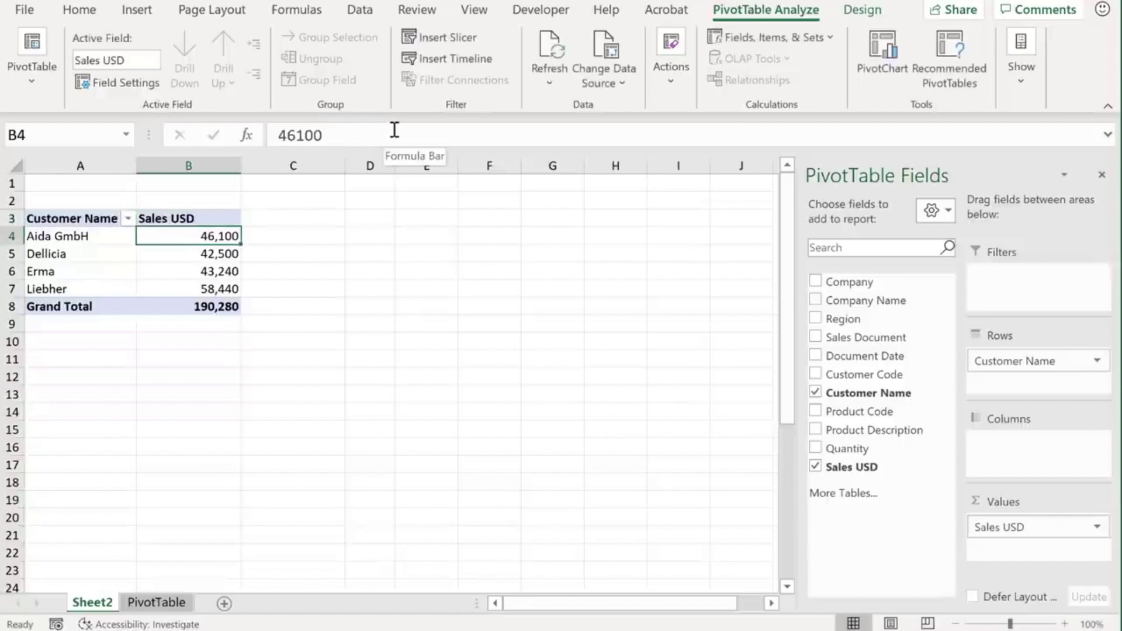
Rename the PivotTable's value header in cell B3 to "Sales".
{"action": "left_click", "coordinate": [189, 219]}
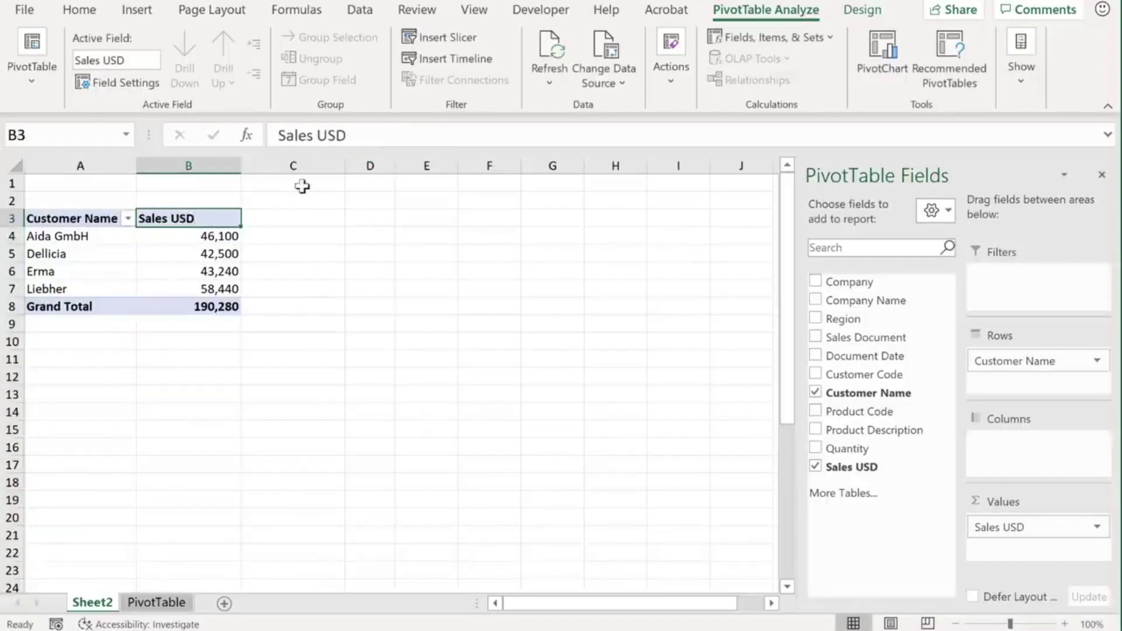
{"action": "left_click_drag", "start_coordinate": [317, 138], "coordinate": [440, 137]}
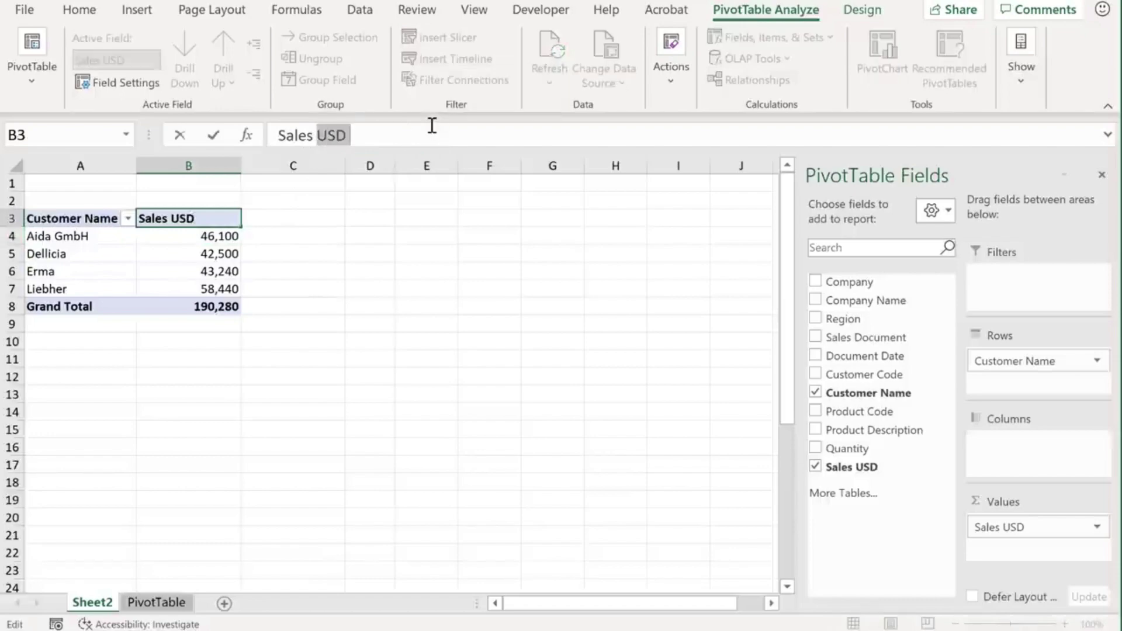
{"action": "key", "text": "BackSpace"}
{"action": "key", "text": "BackSpace"}
{"action": "key", "text": "Return"}
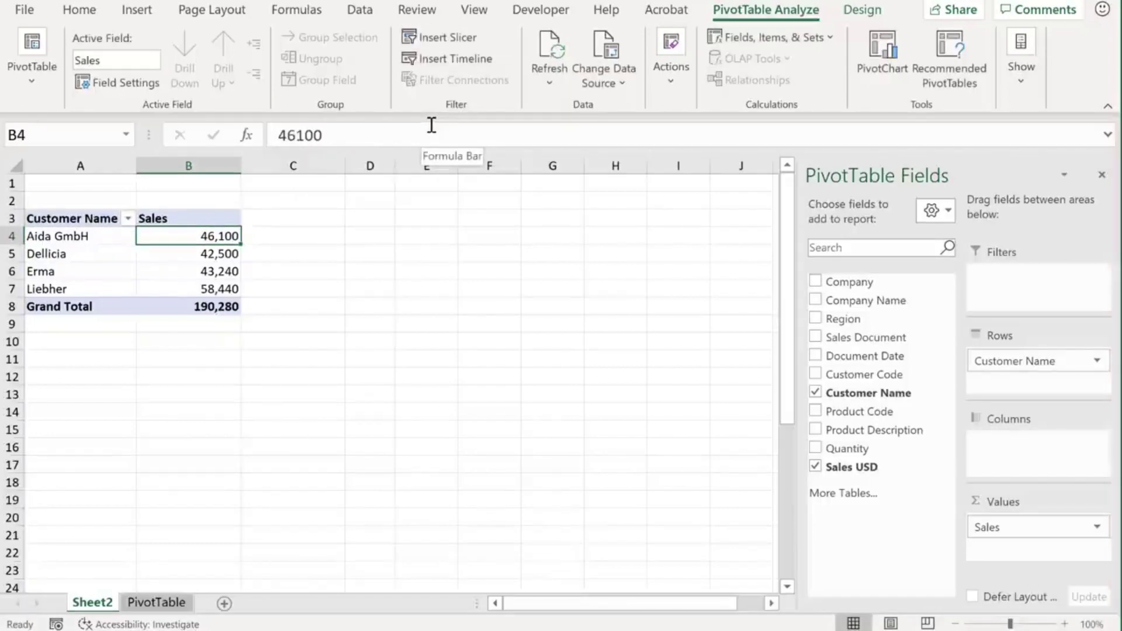
Rename the PivotTable's Grand Total row label to "Total".
{"action": "left_click", "coordinate": [96, 305]}
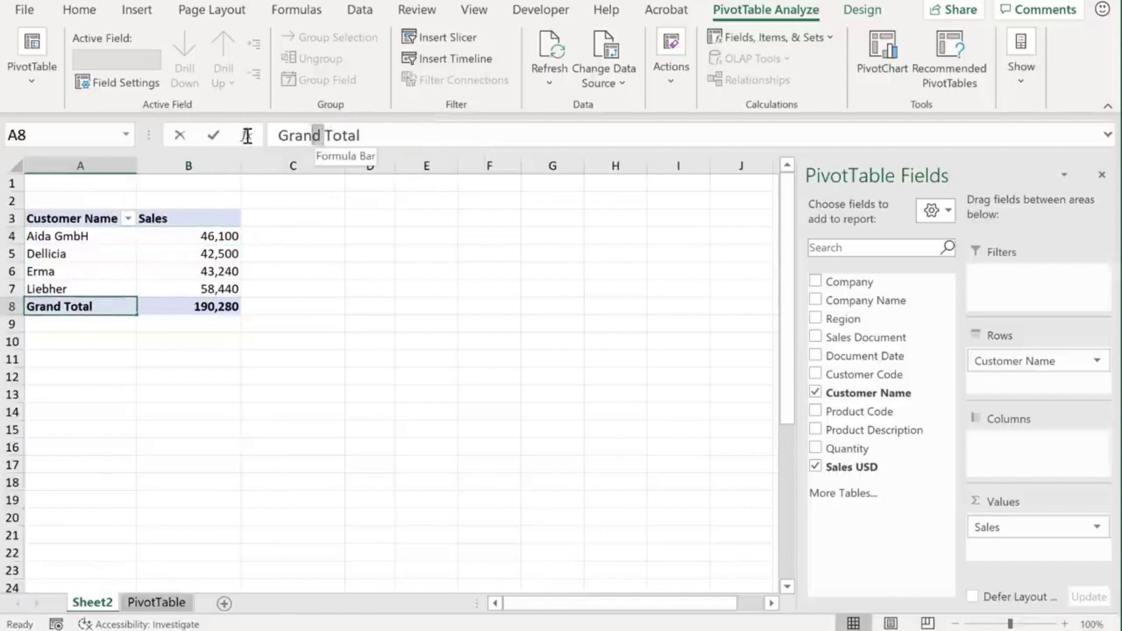
{"action": "left_click_drag", "start_coordinate": [322, 135], "coordinate": [251, 134]}
{"action": "key", "text": "BackSpace"}
{"action": "key", "text": "Return"}
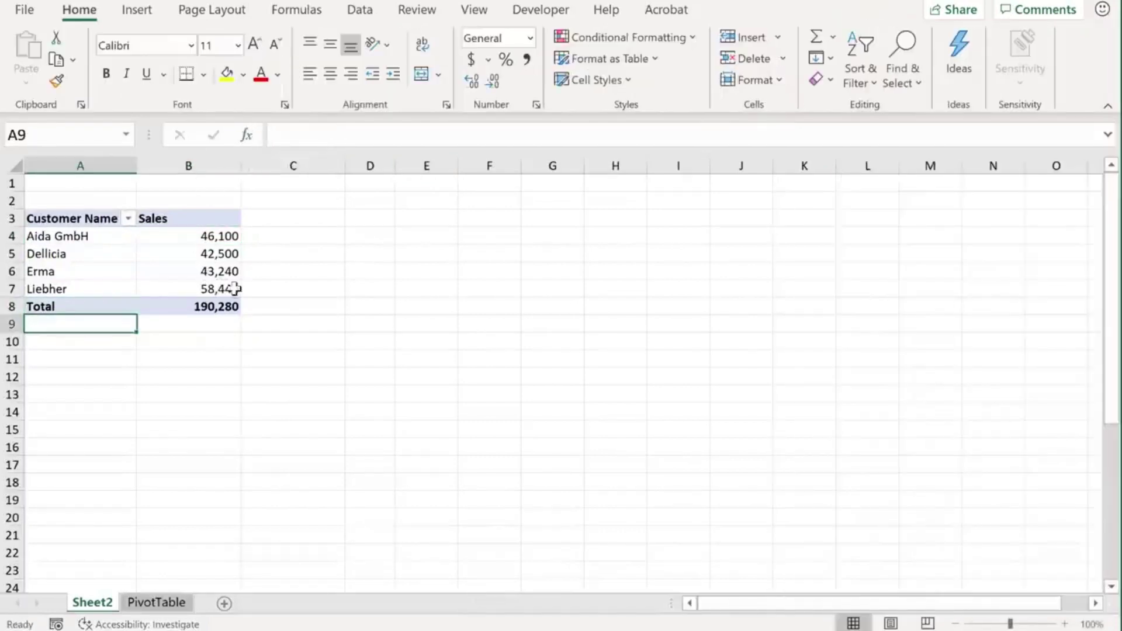
Apply the Light Gray, Pivot Style Light 18 style to the PivotTable.
{"action": "left_click", "coordinate": [215, 275]}
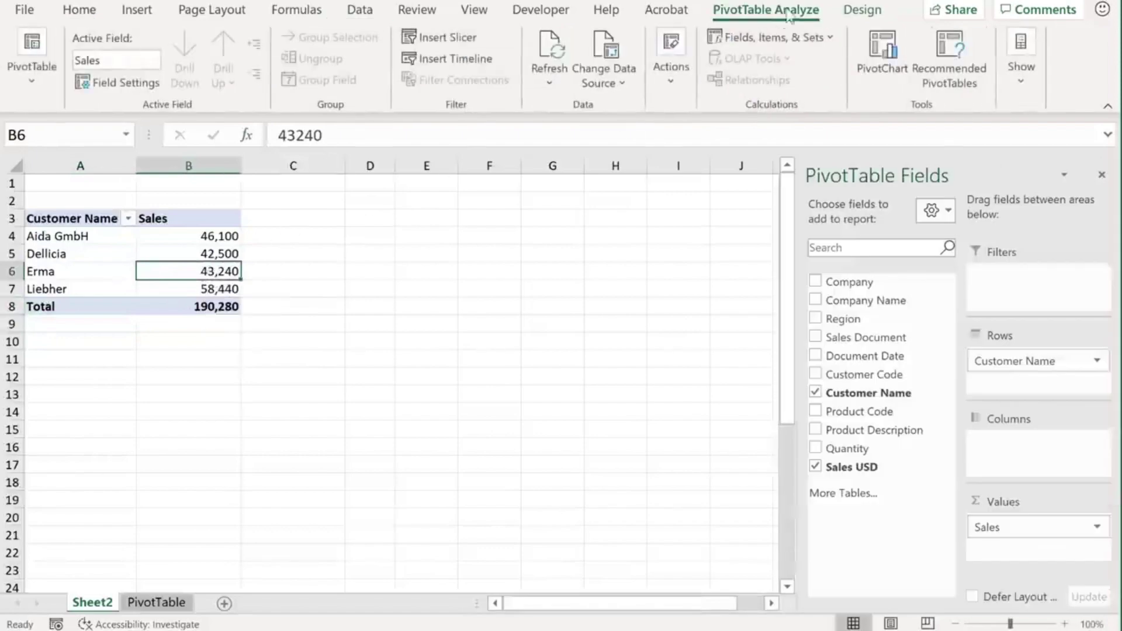
{"action": "left_click", "coordinate": [842, 12]}
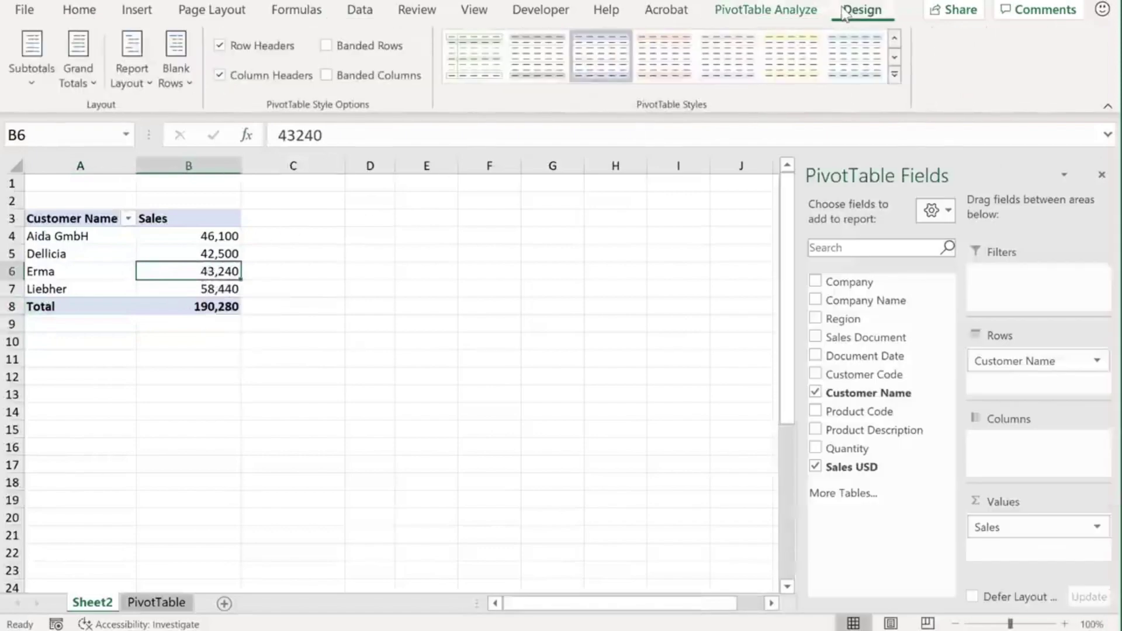
{"action": "left_click", "coordinate": [895, 76]}
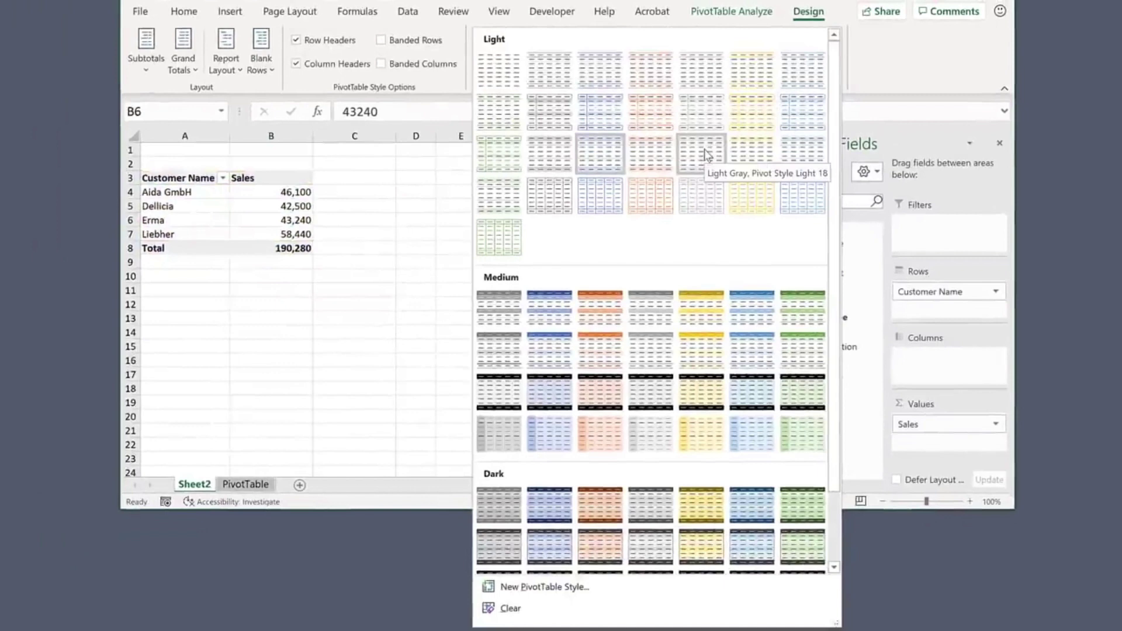
{"action": "left_click", "coordinate": [703, 149]}
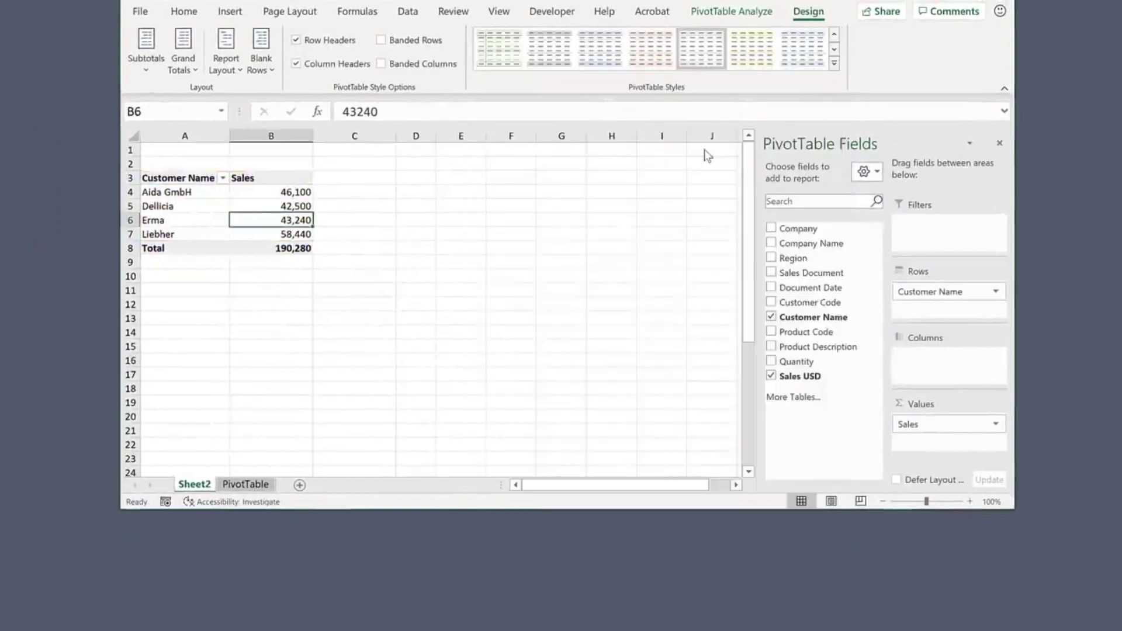
{"action": "left_click", "coordinate": [833, 63]}
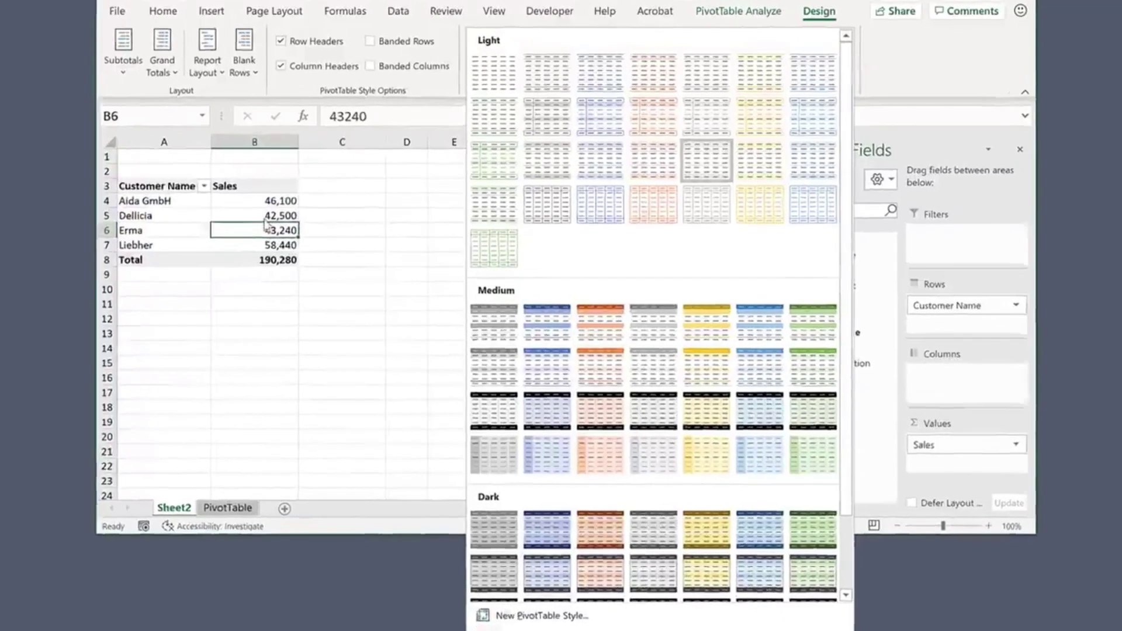
{"action": "left_click", "coordinate": [279, 208]}
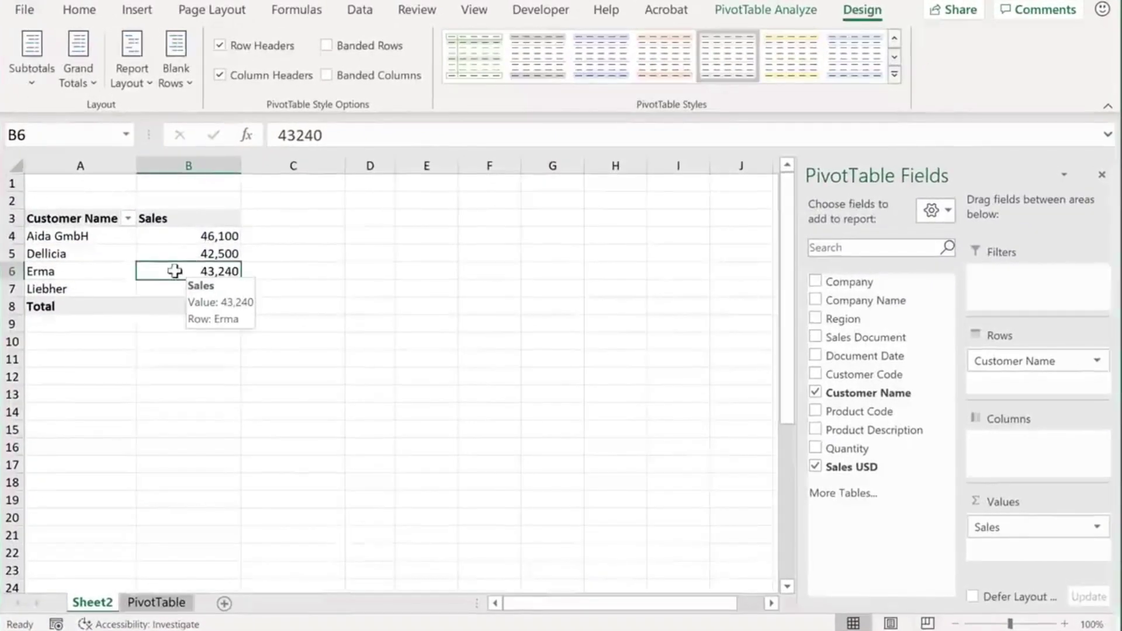
Sort the PivotTable's customers by their Sales values from largest to smallest.
{"action": "right_click", "coordinate": [179, 239]}
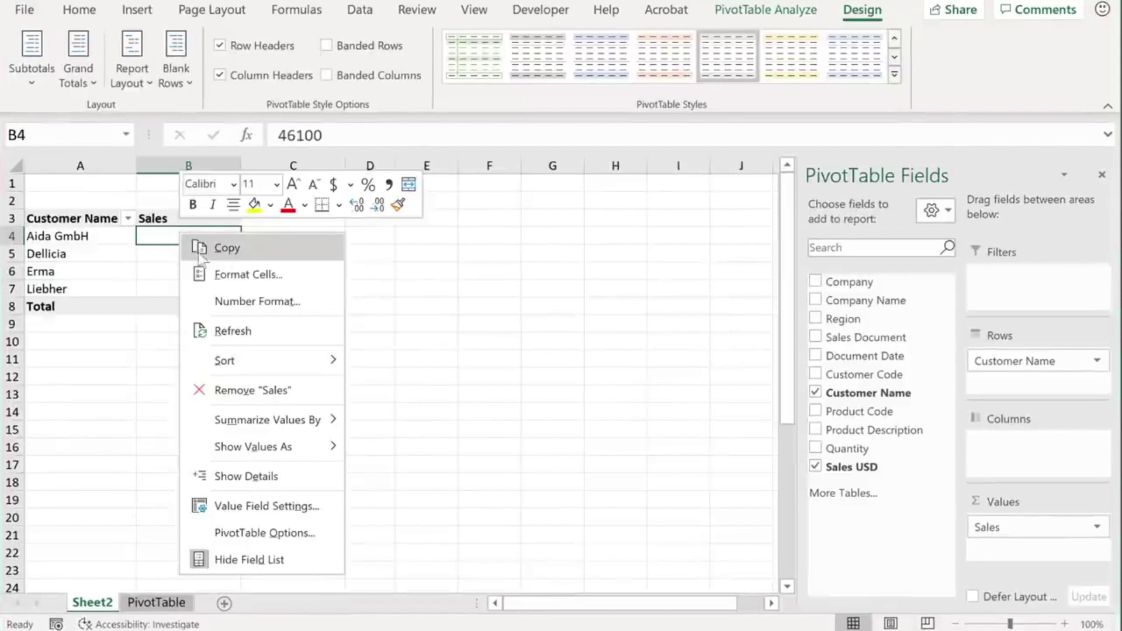
{"action": "mouse_move", "coordinate": [237, 355]}
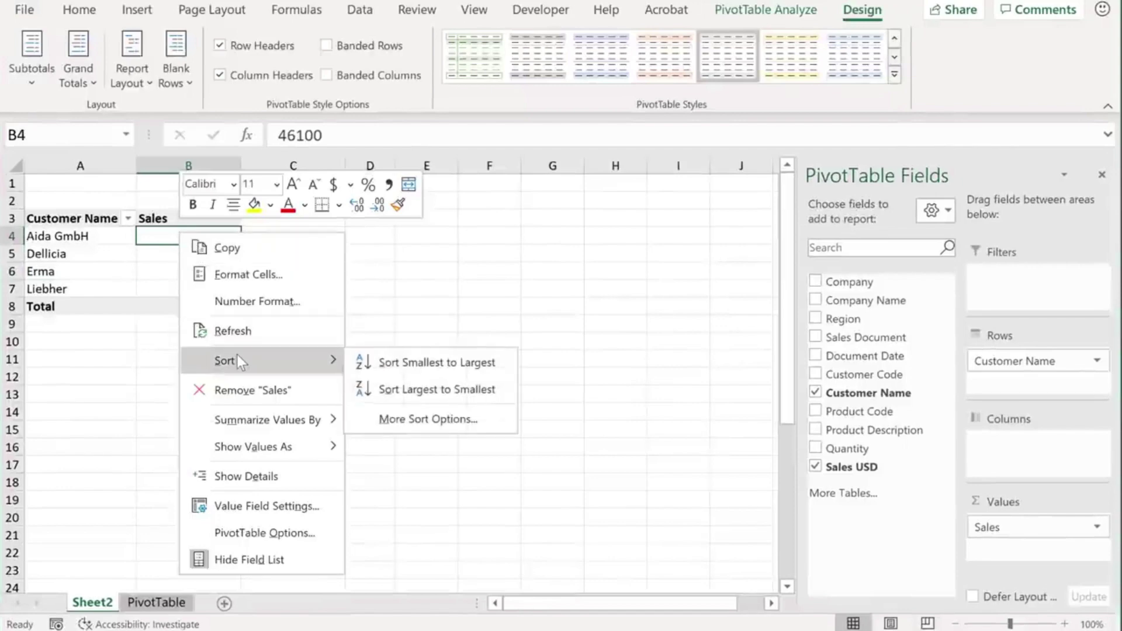
{"action": "left_click", "coordinate": [444, 396]}
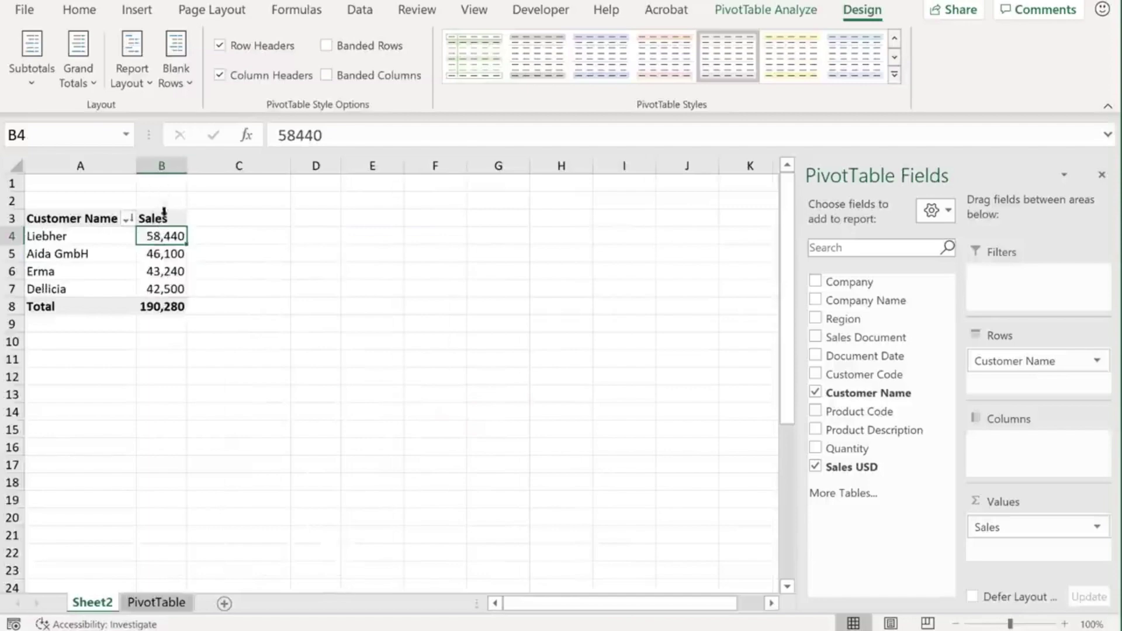
{"action": "mouse_move", "coordinate": [165, 240]}
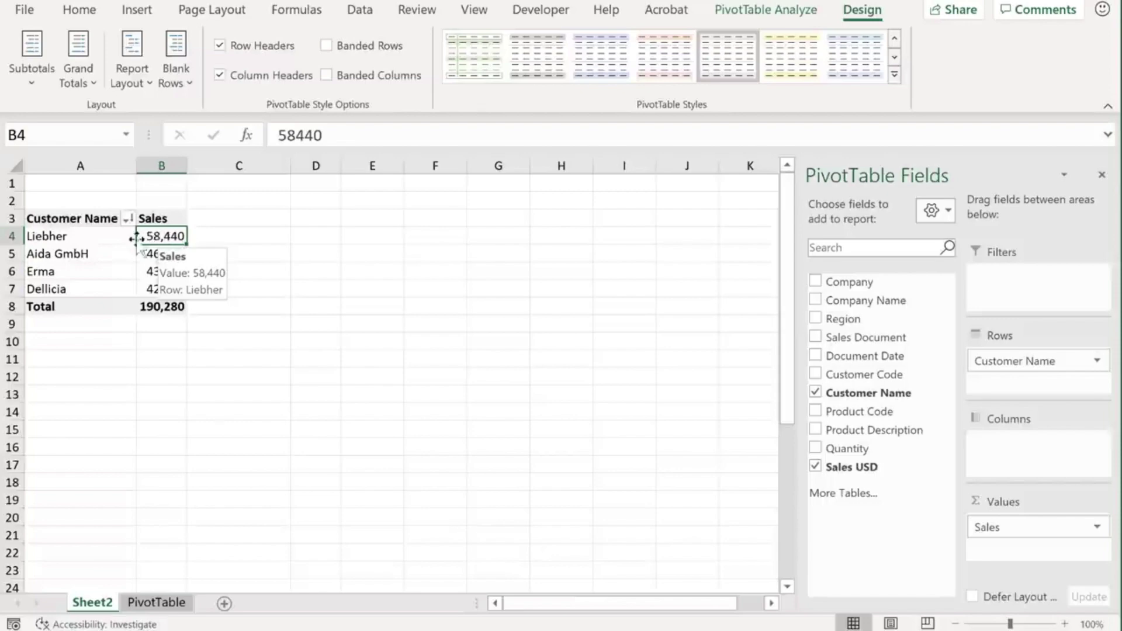
Turn off autofitting column widths on update in the PivotTable's options.
{"action": "right_click", "coordinate": [107, 242]}
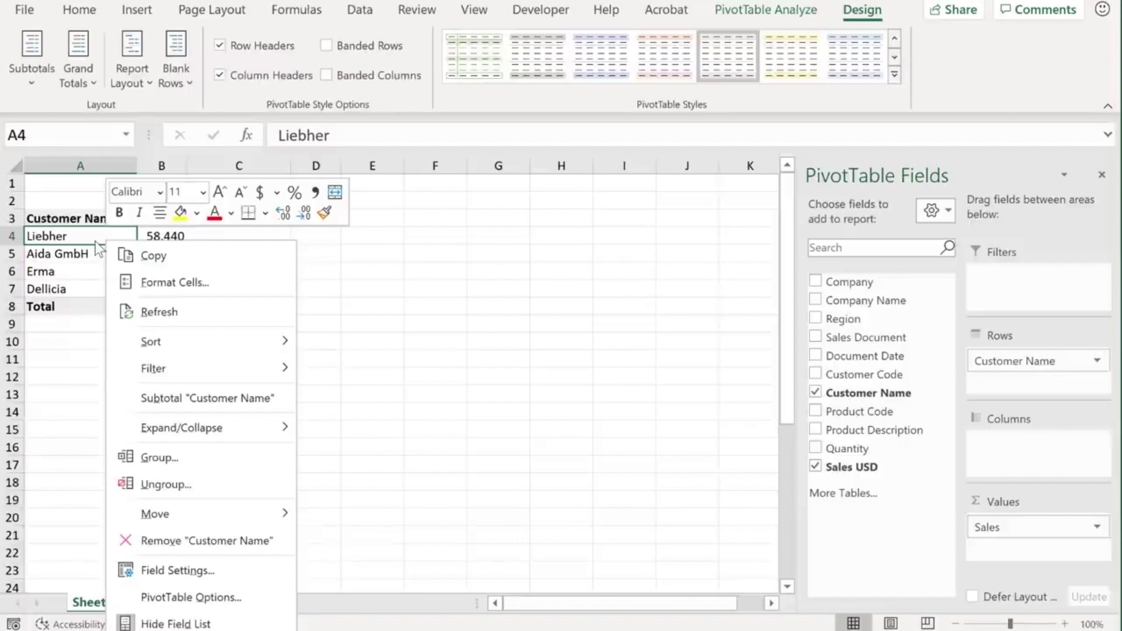
{"action": "left_click", "coordinate": [209, 600]}
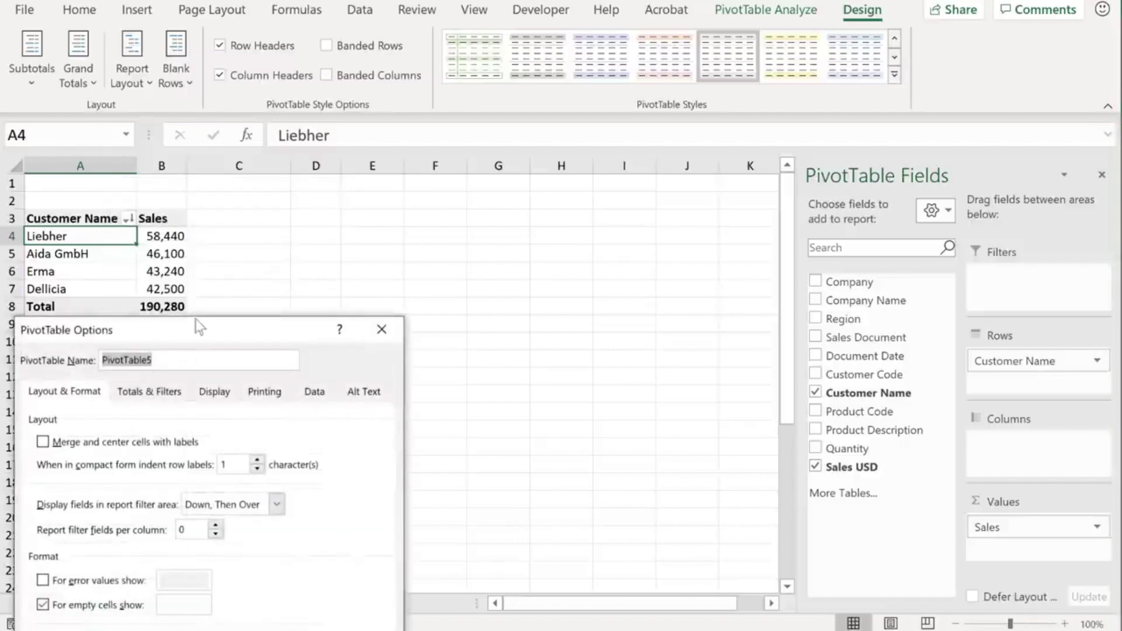
{"action": "left_click_drag", "start_coordinate": [201, 328], "coordinate": [337, 151]}
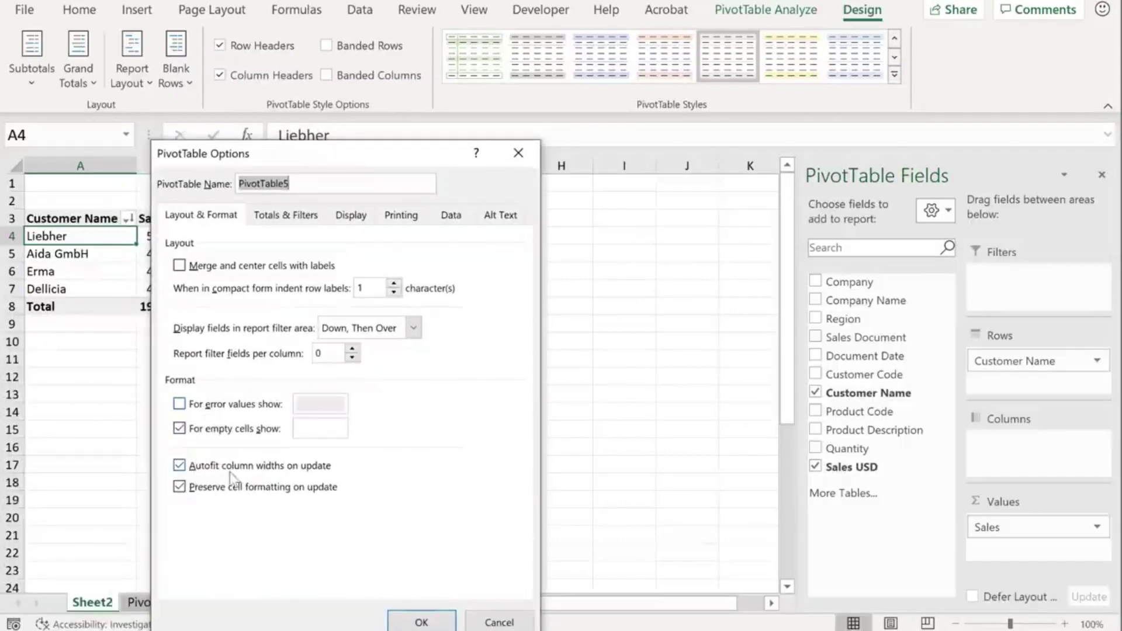
{"action": "left_click", "coordinate": [180, 467]}
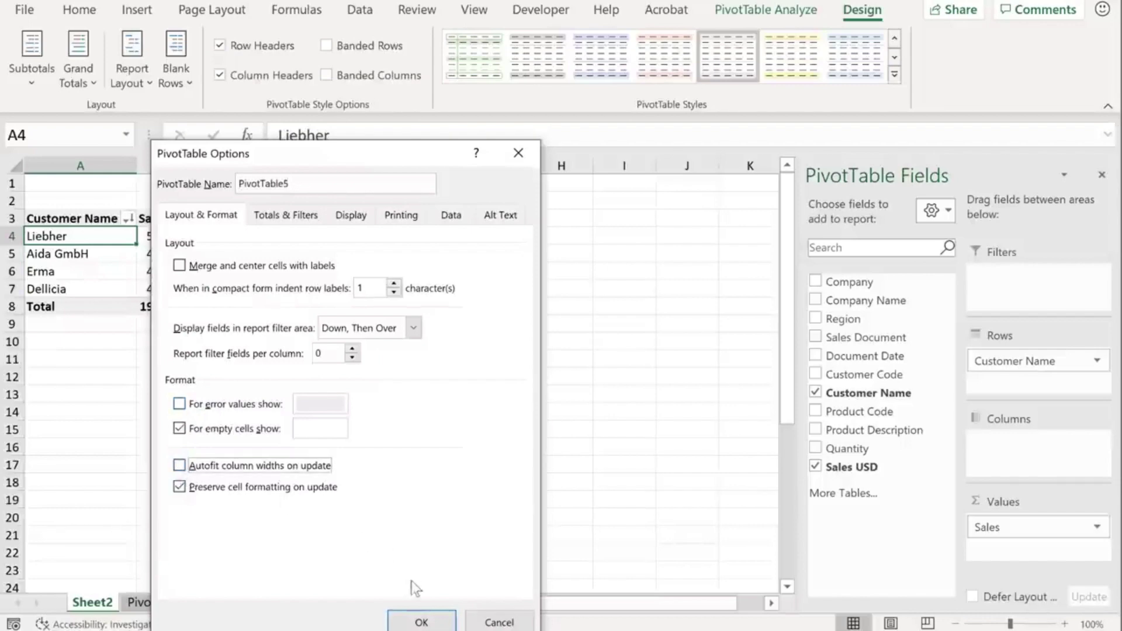
{"action": "left_click", "coordinate": [421, 621]}
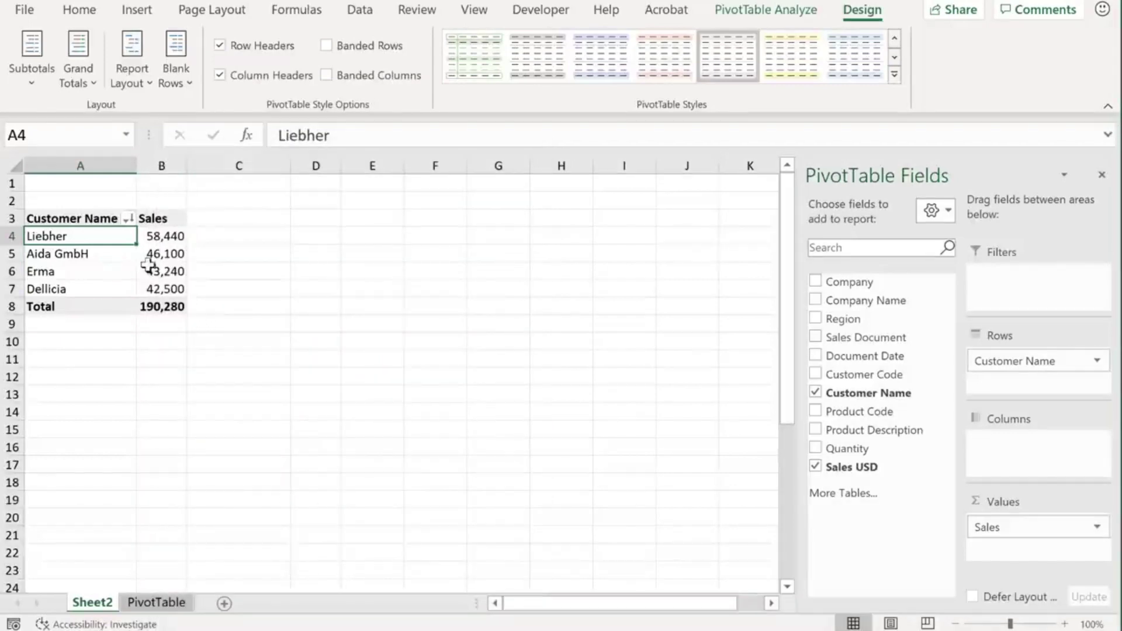
{"action": "left_click", "coordinate": [159, 235]}
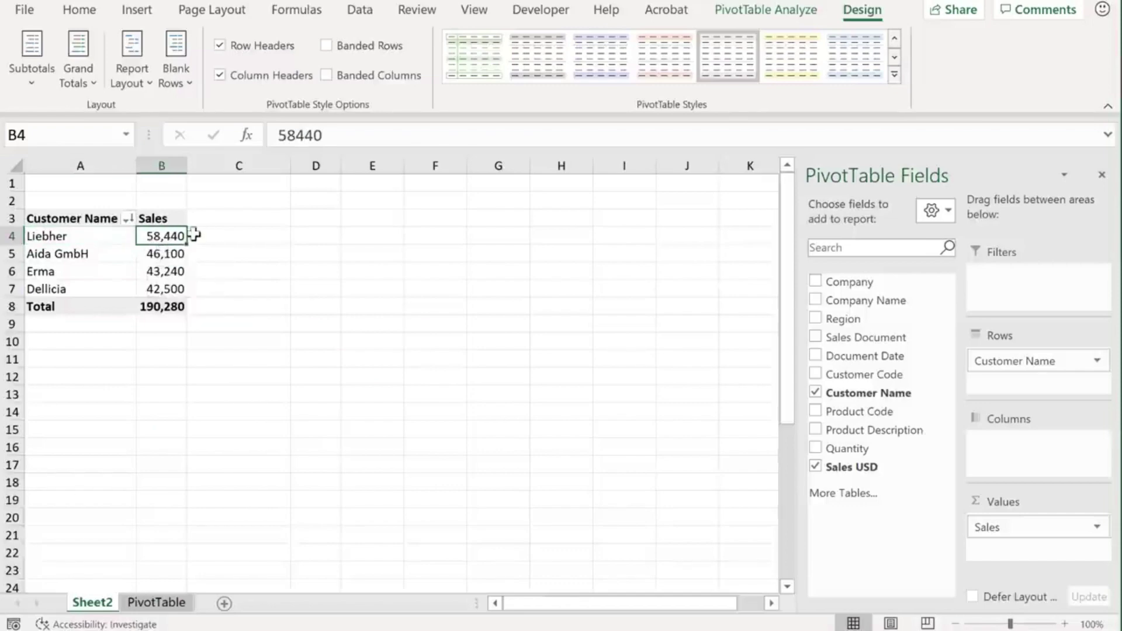
{"action": "left_click", "coordinate": [113, 232]}
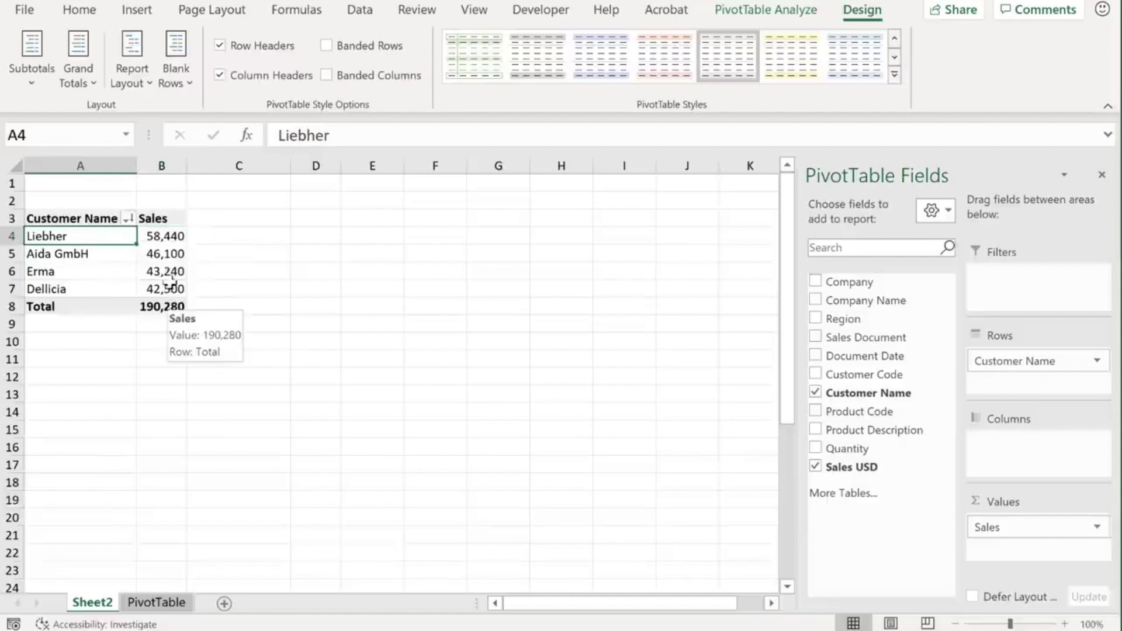
{"action": "left_click_drag", "start_coordinate": [162, 220], "coordinate": [165, 287]}
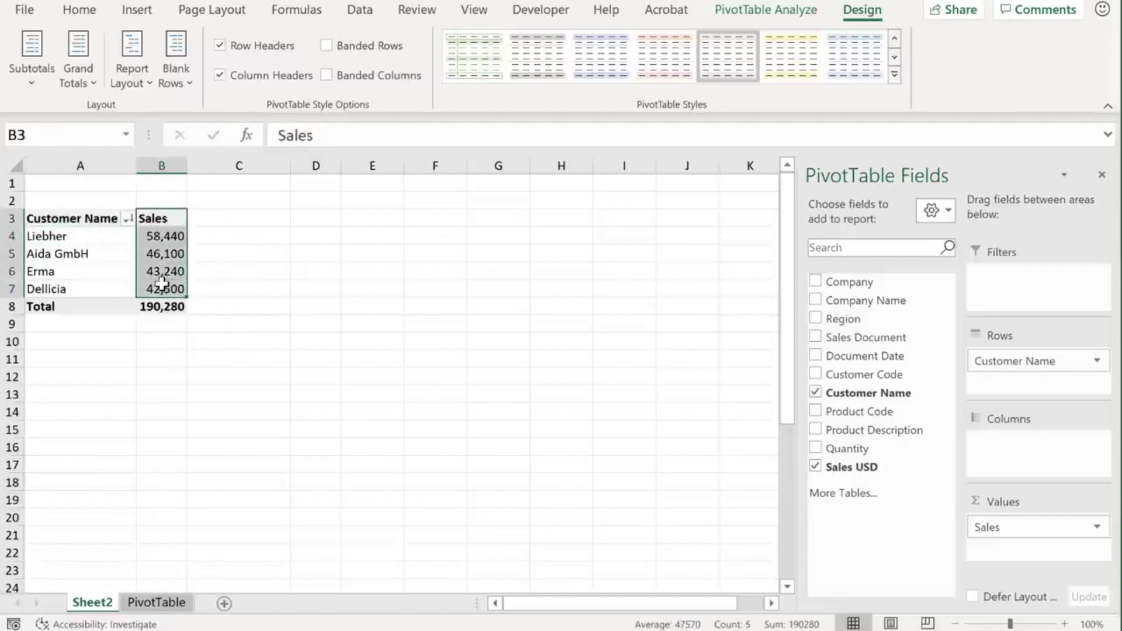
{"action": "left_click", "coordinate": [161, 237]}
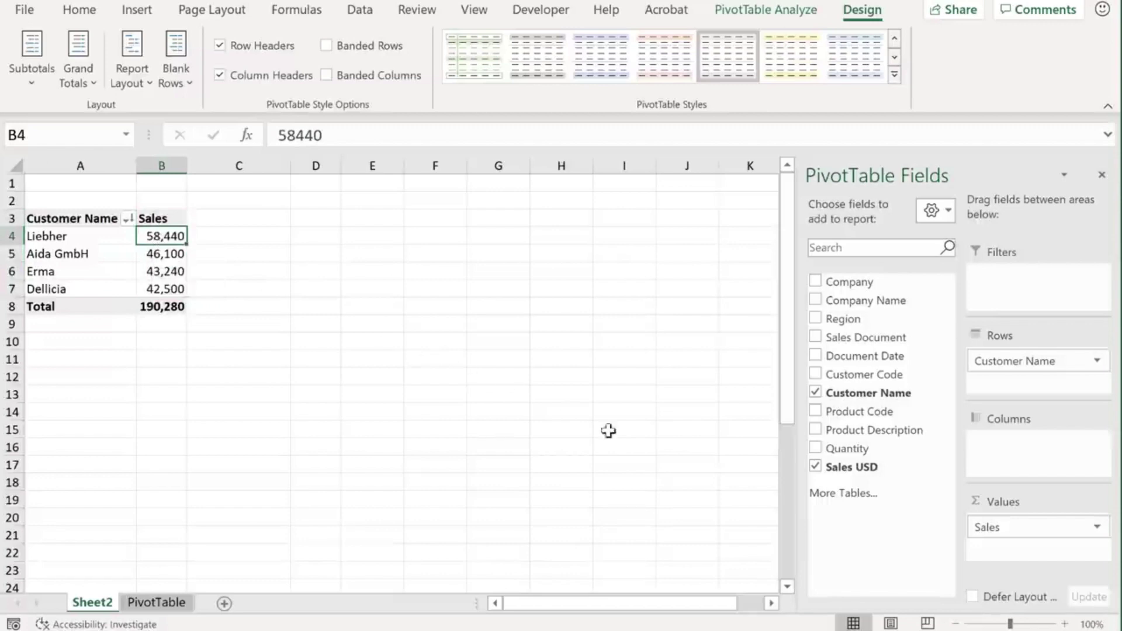
Add Sales USD to the PivotTable's values a second time and show it as % of Grand Total.
{"action": "left_click_drag", "start_coordinate": [847, 467], "coordinate": [1000, 552]}
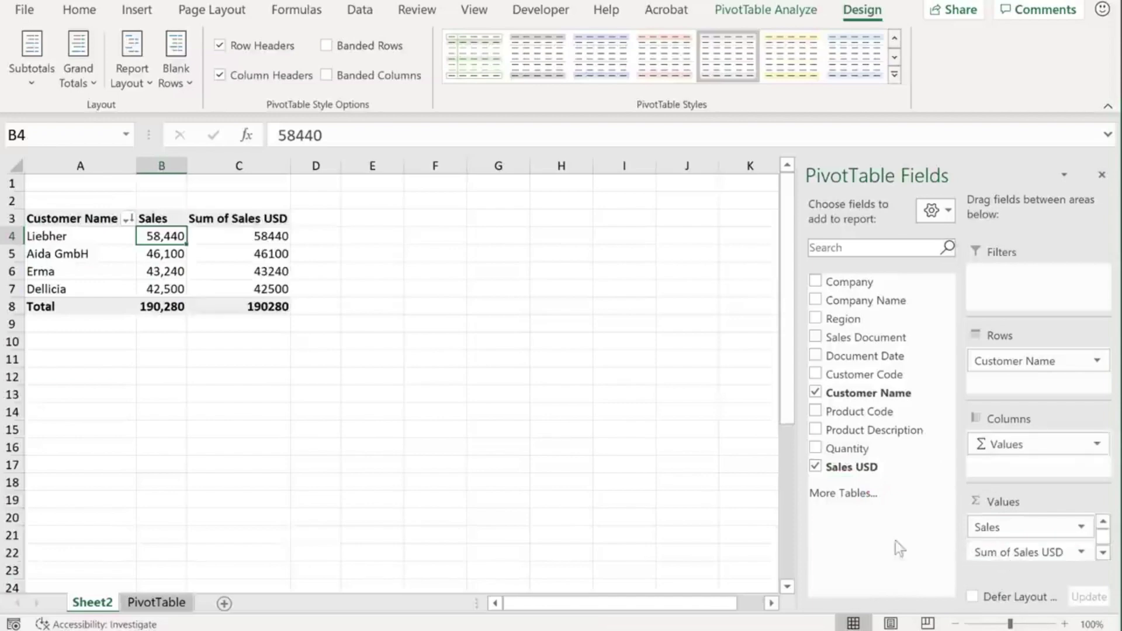
{"action": "right_click", "coordinate": [243, 243]}
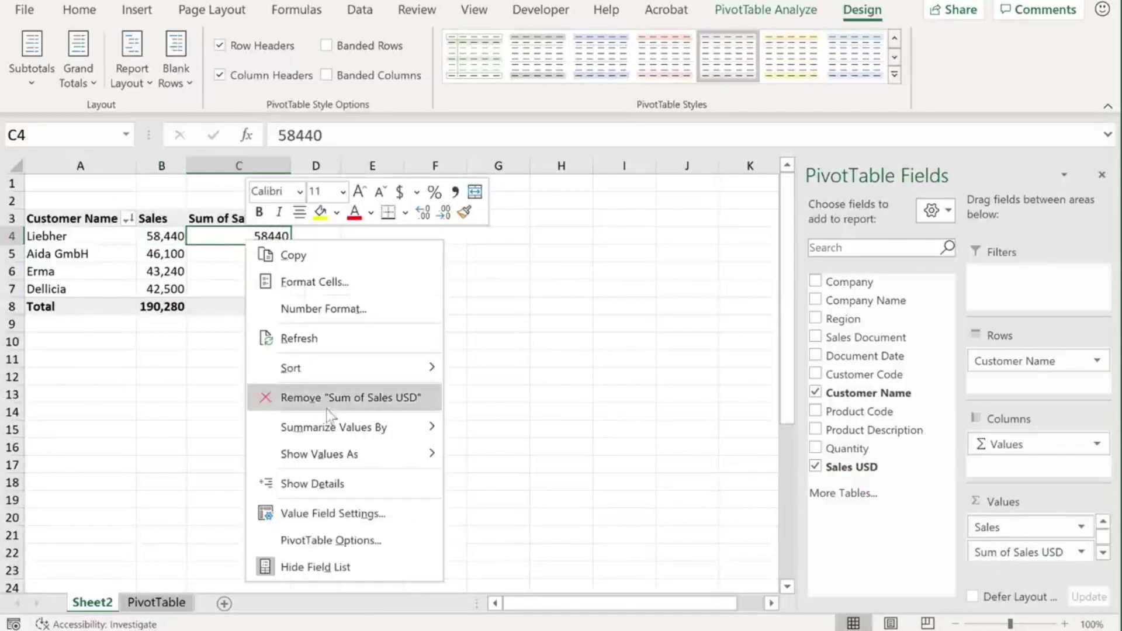
{"action": "mouse_move", "coordinate": [351, 453]}
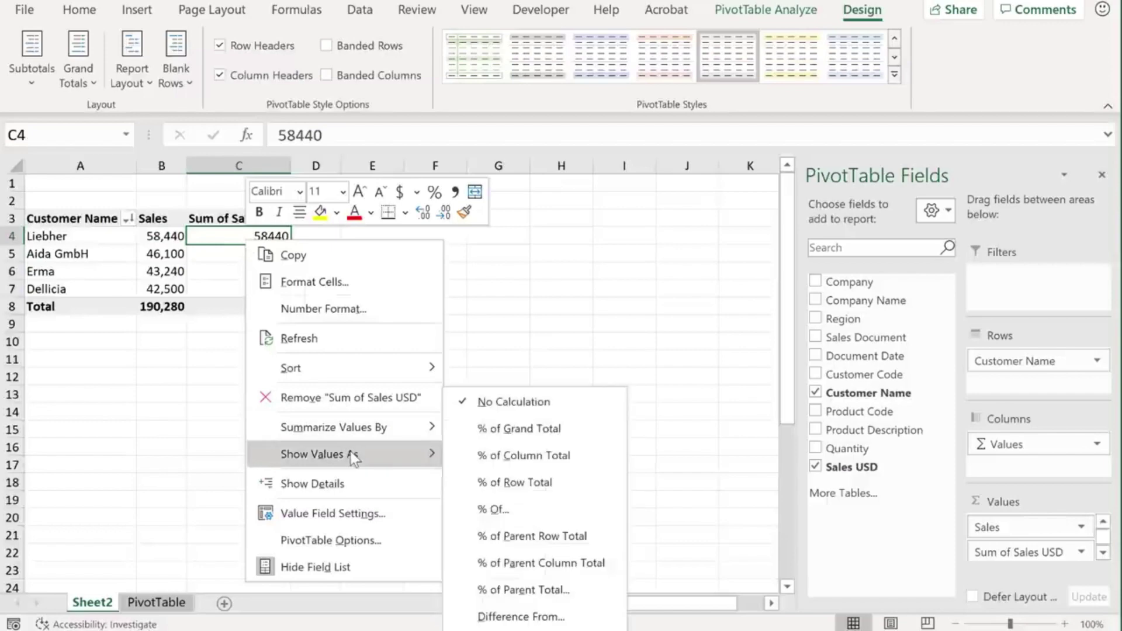
{"action": "left_click", "coordinate": [531, 432]}
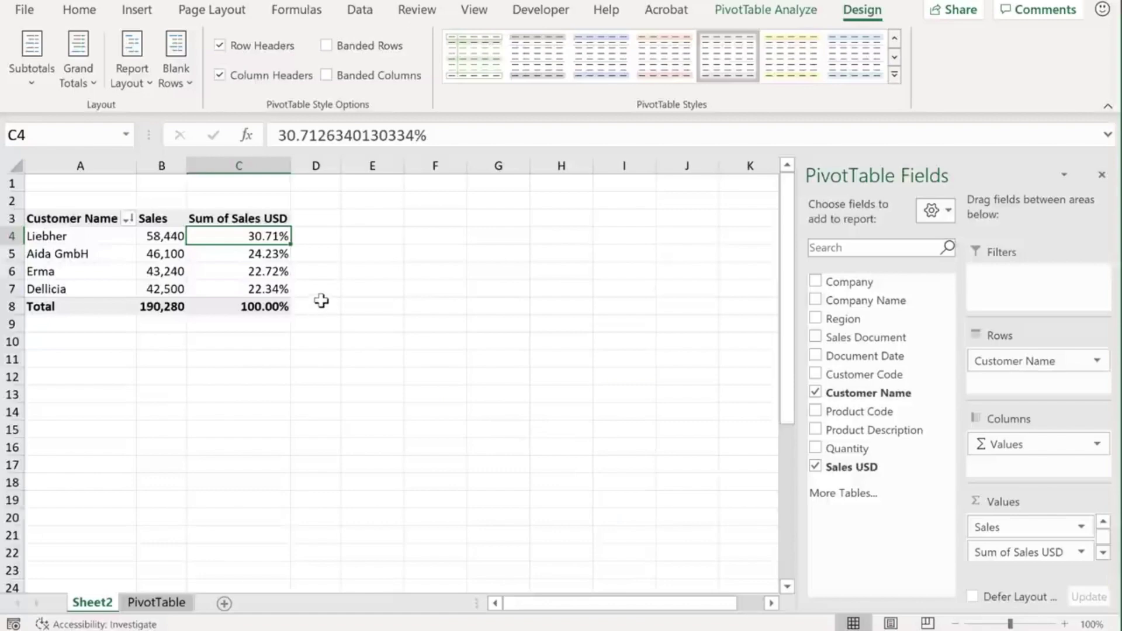
Rename the header of the PivotTable's percentage column as Sales %.
{"action": "left_click", "coordinate": [223, 219]}
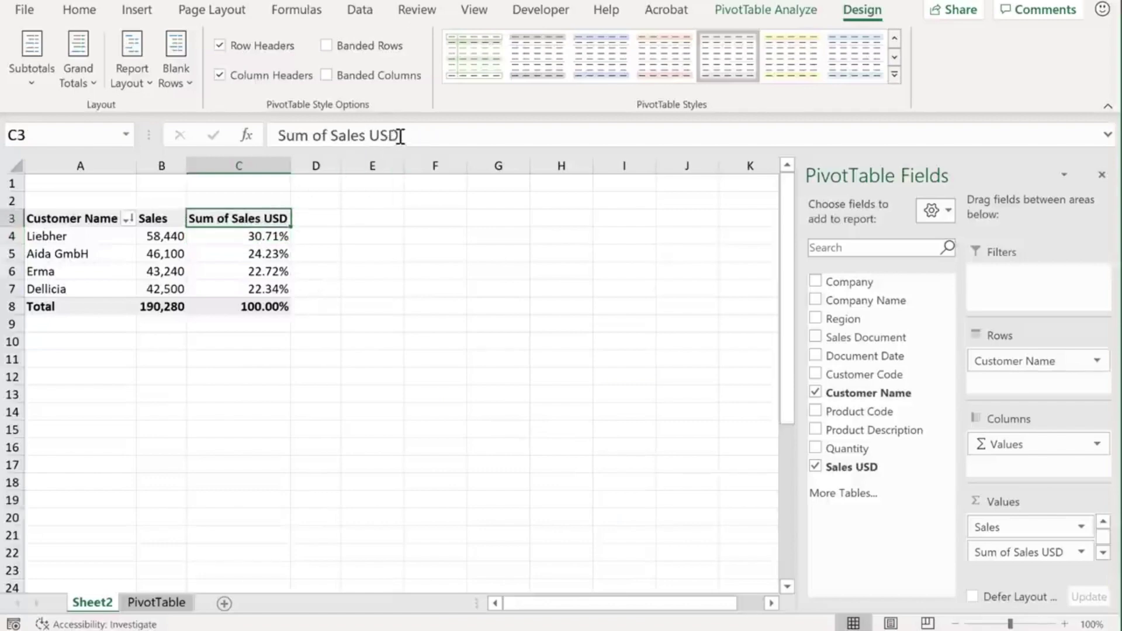
{"action": "left_click_drag", "start_coordinate": [399, 136], "coordinate": [369, 136]}
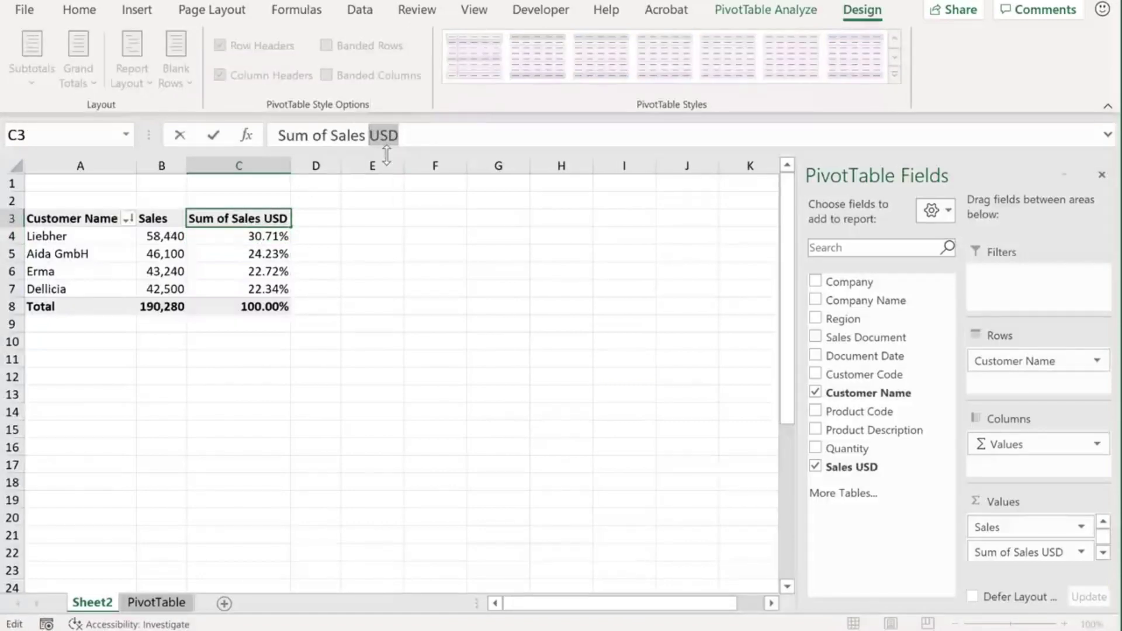
{"action": "type", "text": "%"}
{"action": "key", "text": "BackSpace"}
{"action": "key", "text": "BackSpace"}
{"action": "key", "text": "BackSpace"}
{"action": "key", "text": "BackSpace"}
{"action": "key", "text": "BackSpace"}
{"action": "key", "text": "BackSpace"}
{"action": "key", "text": "BackSpace"}
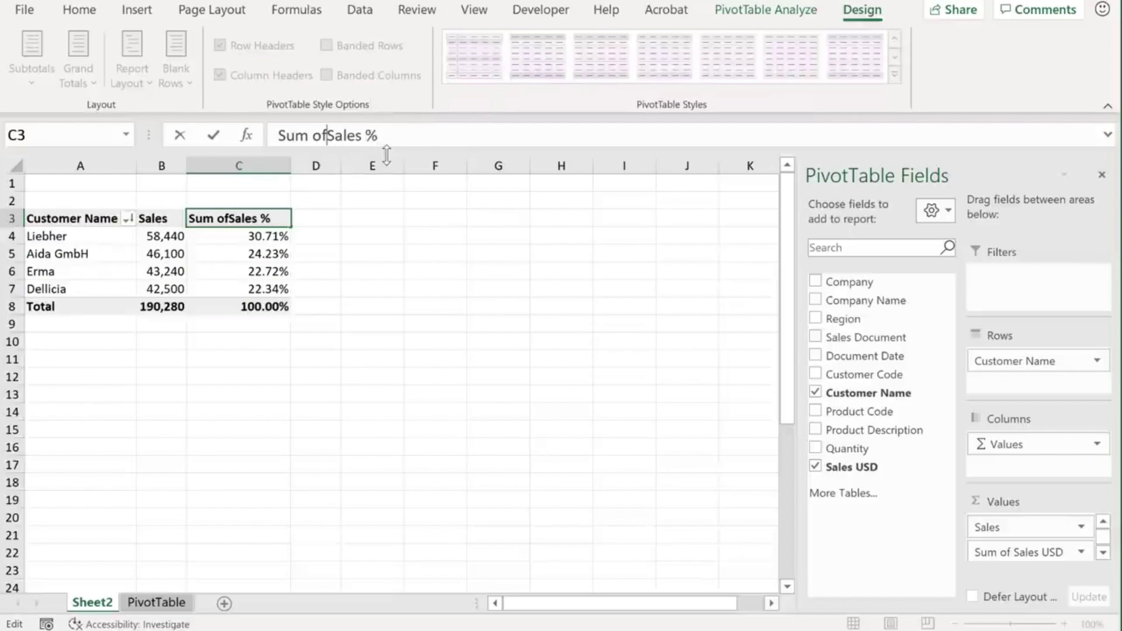
{"action": "key", "text": "Return"}
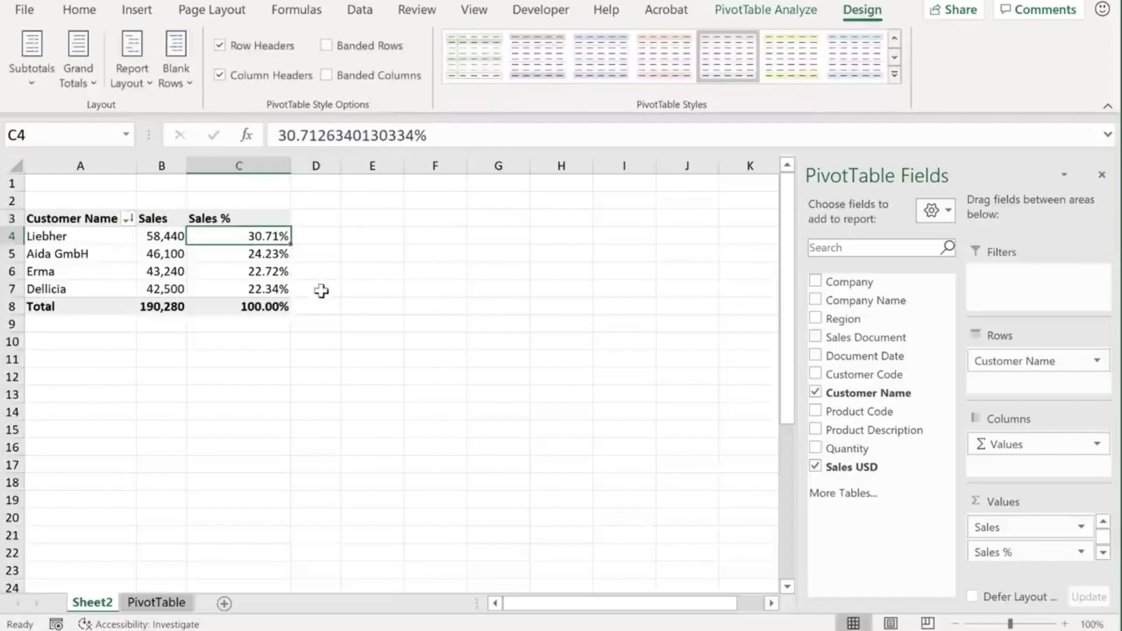
Copy the entire customer PivotTable and paste a duplicate starting at cell F3.
{"action": "left_click", "coordinate": [171, 271]}
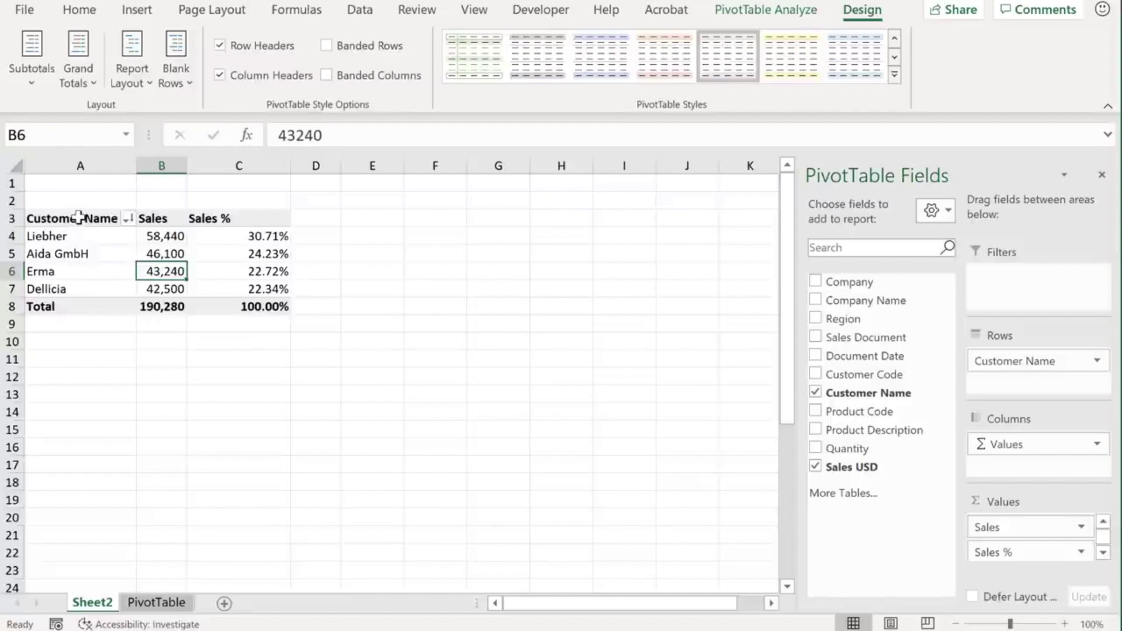
{"action": "left_click_drag", "start_coordinate": [79, 218], "coordinate": [246, 302]}
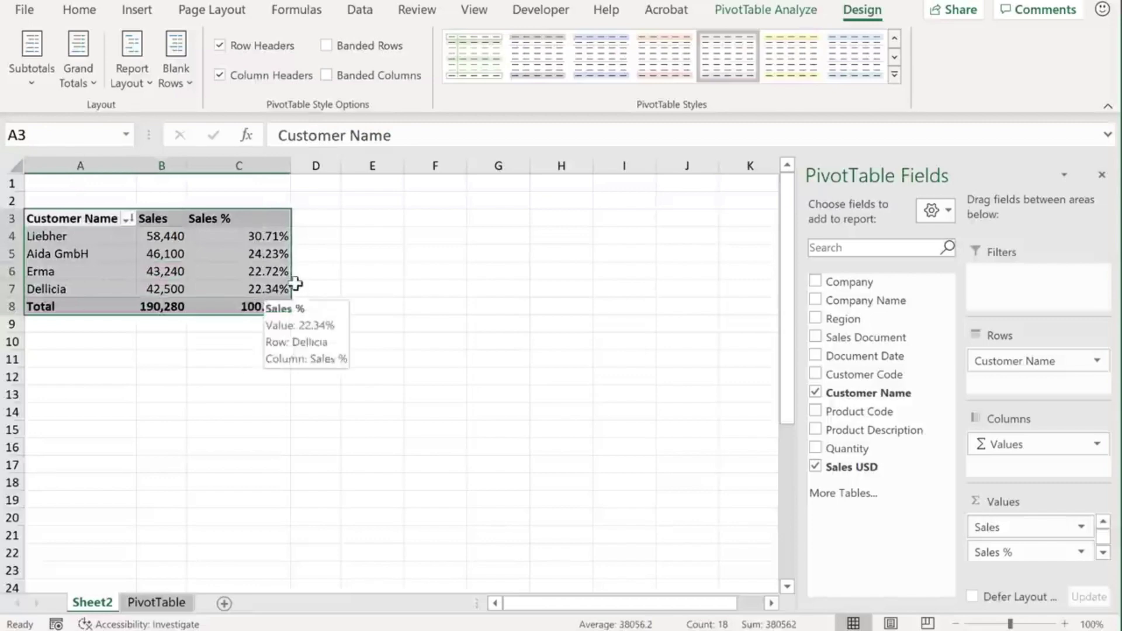
{"action": "key", "text": "ctrl+c"}
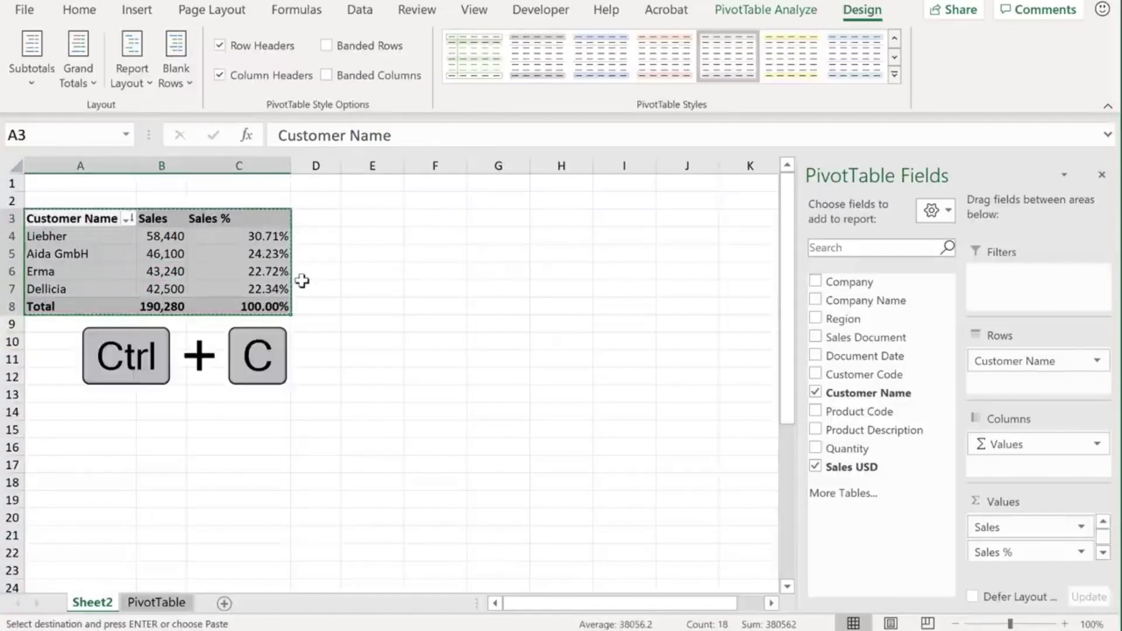
{"action": "left_click", "coordinate": [435, 218]}
{"action": "key", "text": "ctrl+v"}
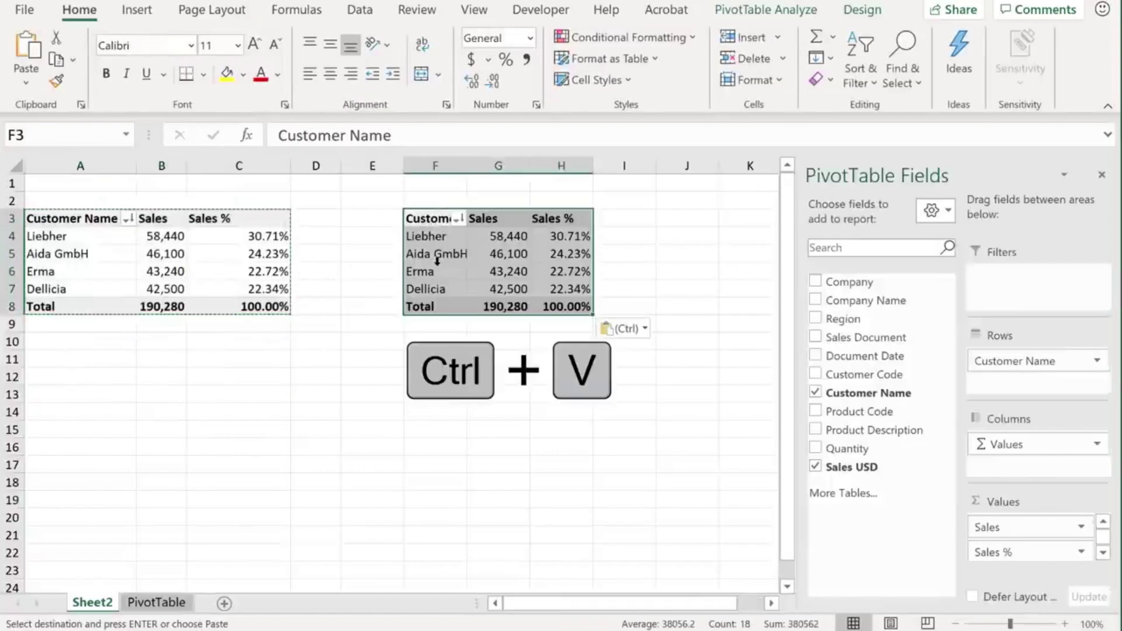
Remove Sales % from the copied PivotTable and replace Customer Name with Product Description in its rows.
{"action": "left_click", "coordinate": [437, 257]}
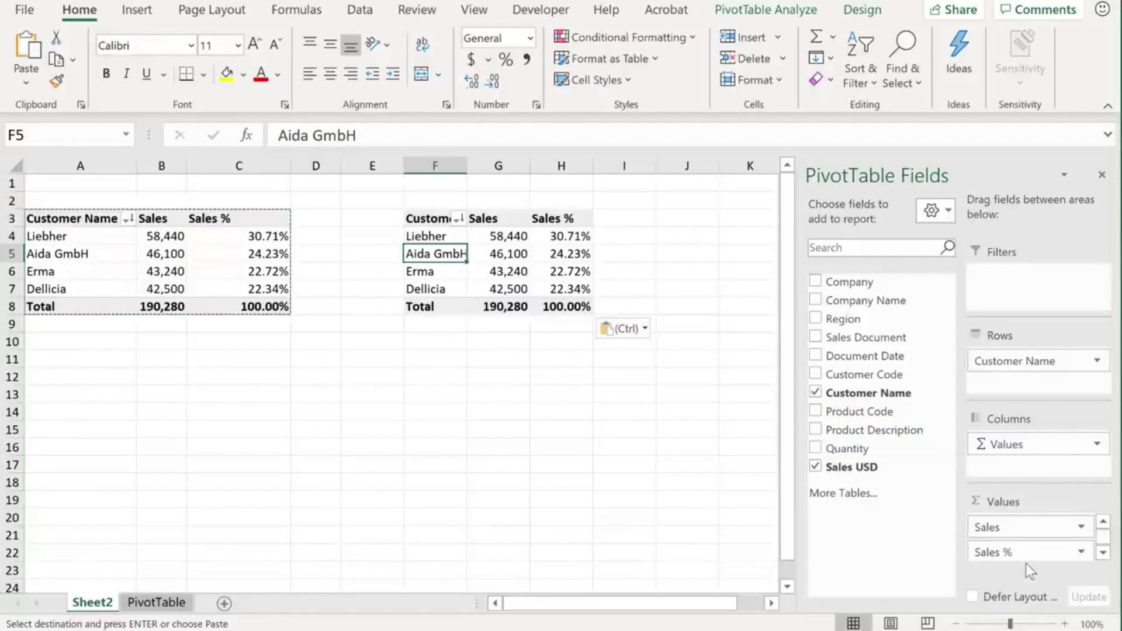
{"action": "left_click_drag", "start_coordinate": [1021, 552], "coordinate": [871, 520]}
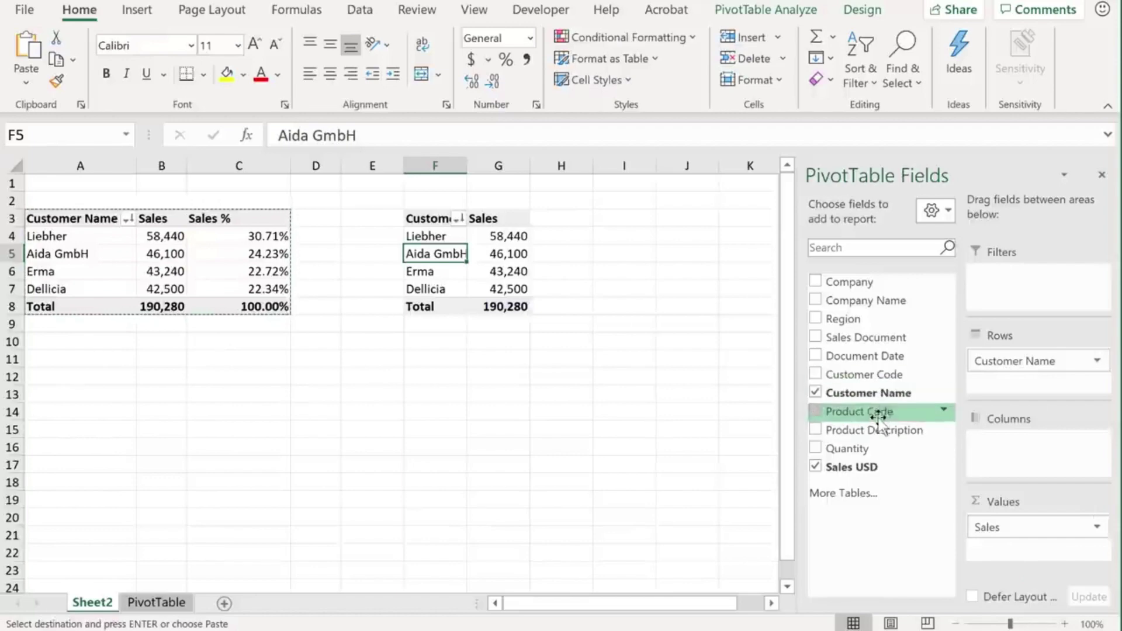
{"action": "left_click_drag", "start_coordinate": [880, 432], "coordinate": [870, 390]}
Sort the products in the copied PivotTable by their Sales values from largest to smallest.
{"action": "right_click", "coordinate": [501, 238]}
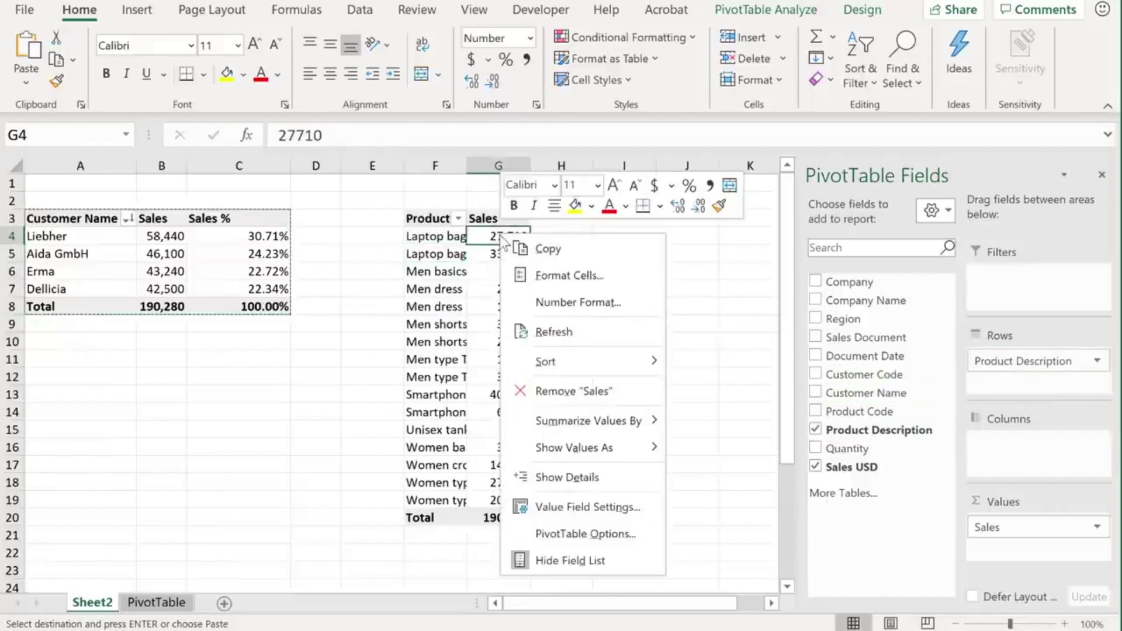
{"action": "mouse_move", "coordinate": [586, 365]}
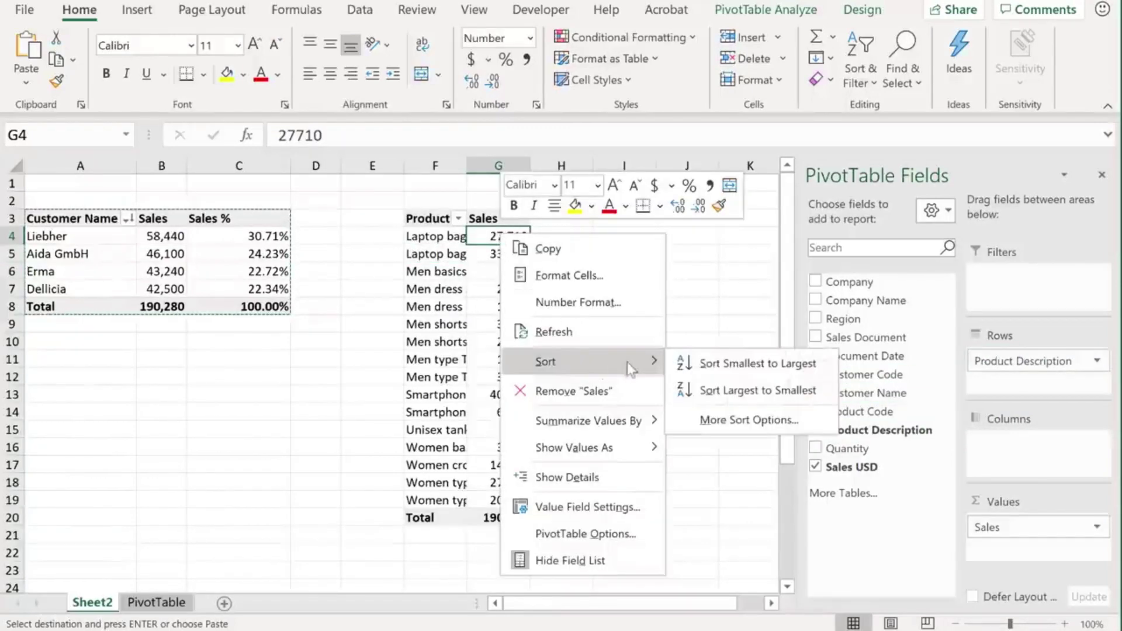
{"action": "left_click", "coordinate": [752, 391]}
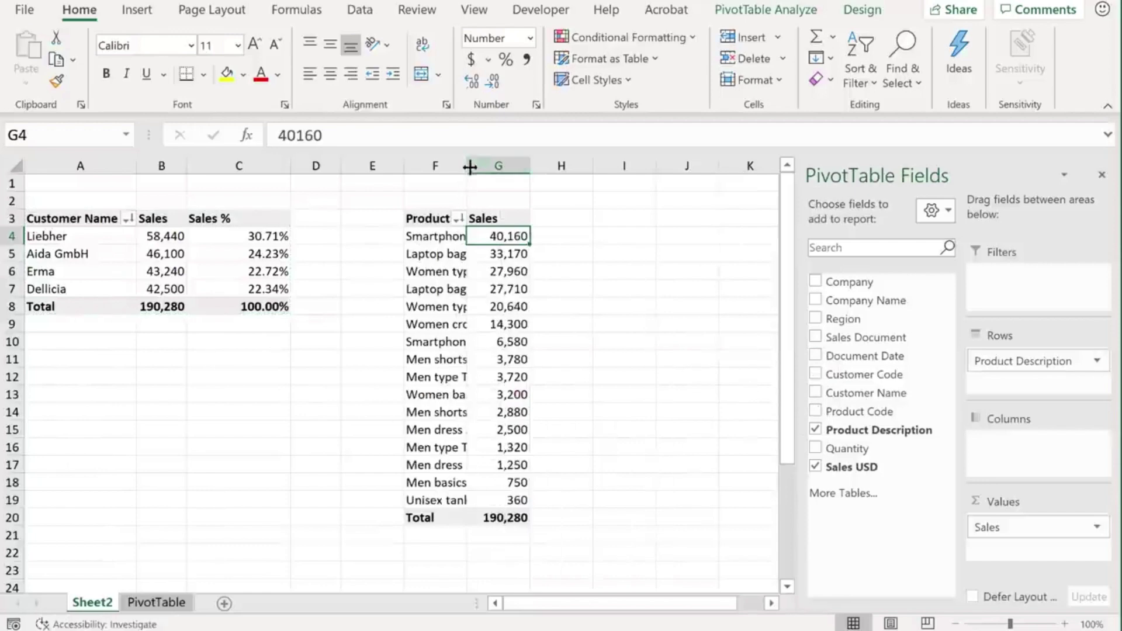
Widen column F to fit the full product descriptions.
{"action": "left_click_drag", "start_coordinate": [467, 166], "coordinate": [502, 170]}
{"action": "left_click_drag", "start_coordinate": [501, 167], "coordinate": [549, 168]}
{"action": "left_click", "coordinate": [504, 288]}
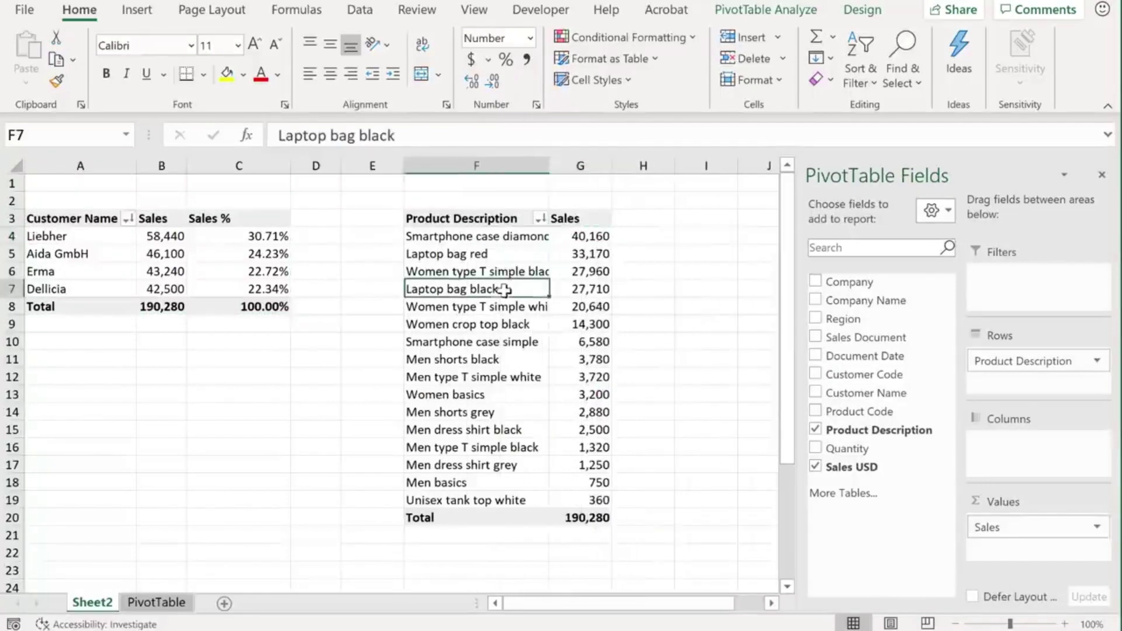
{"action": "double_click", "coordinate": [549, 167]}
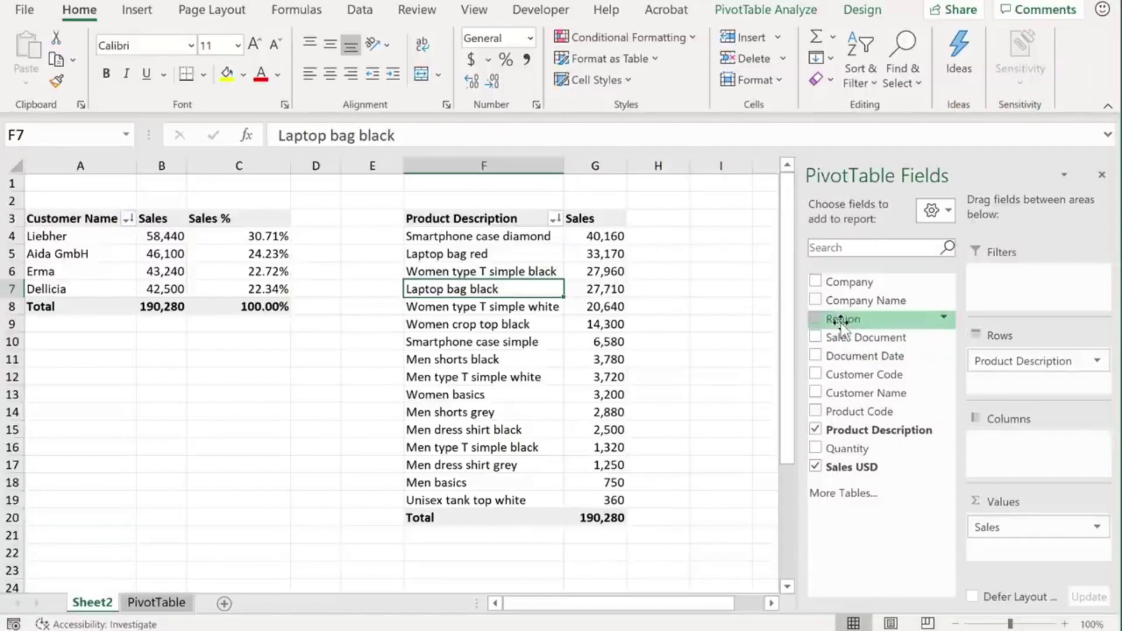
Try Region as a report filter on the product PivotTable, view its choices and remove it again.
{"action": "left_click_drag", "start_coordinate": [840, 324], "coordinate": [1005, 275]}
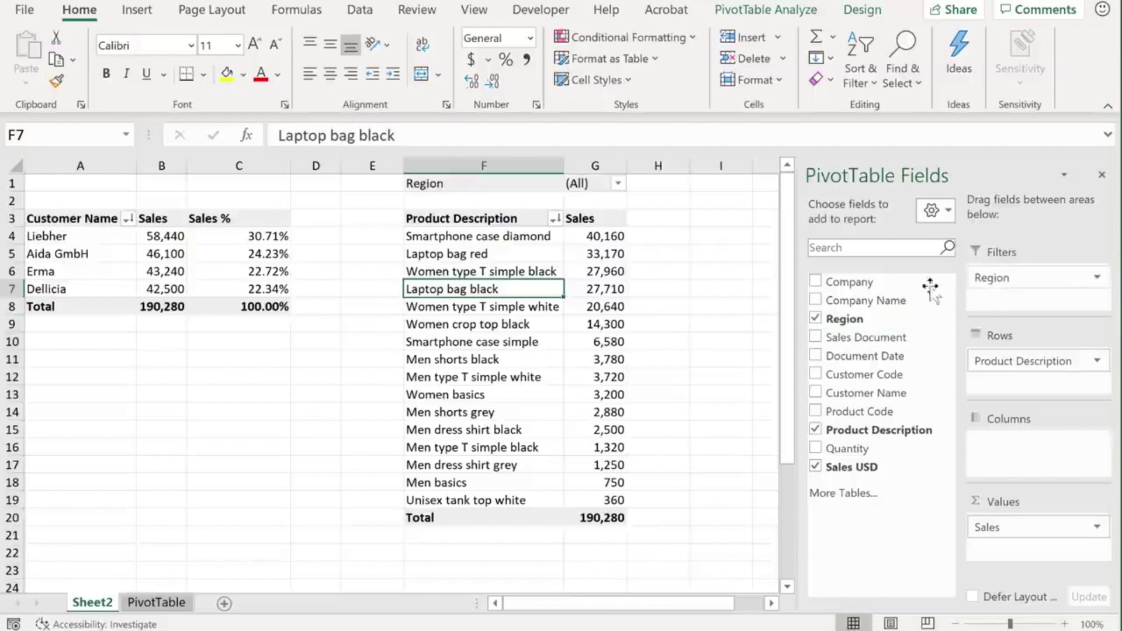
{"action": "left_click", "coordinate": [618, 183]}
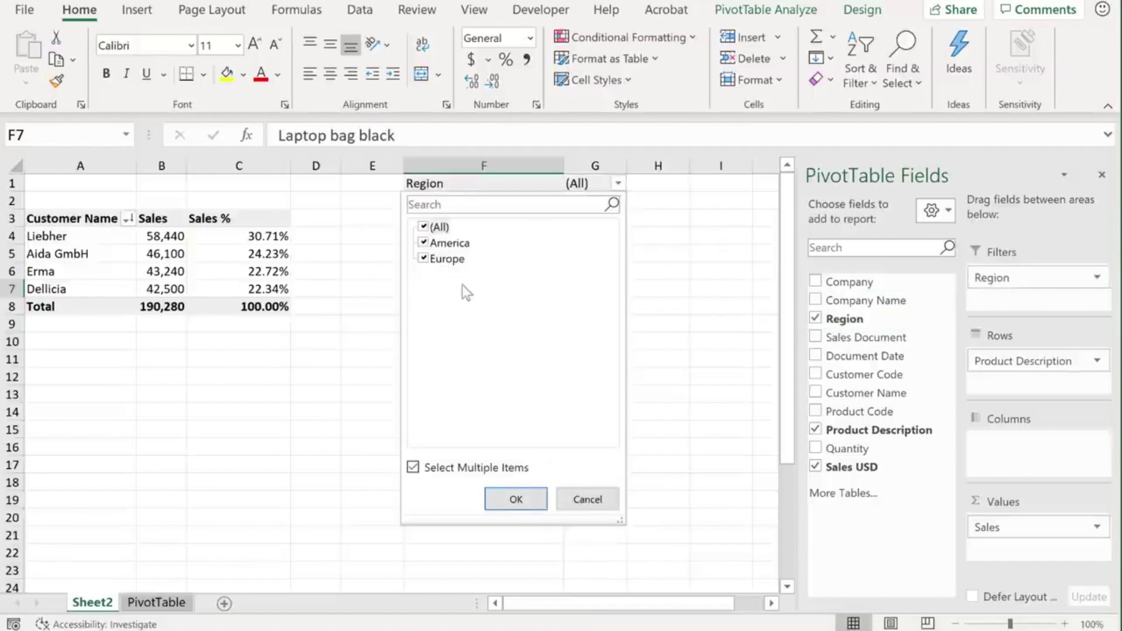
{"action": "left_click", "coordinate": [588, 497]}
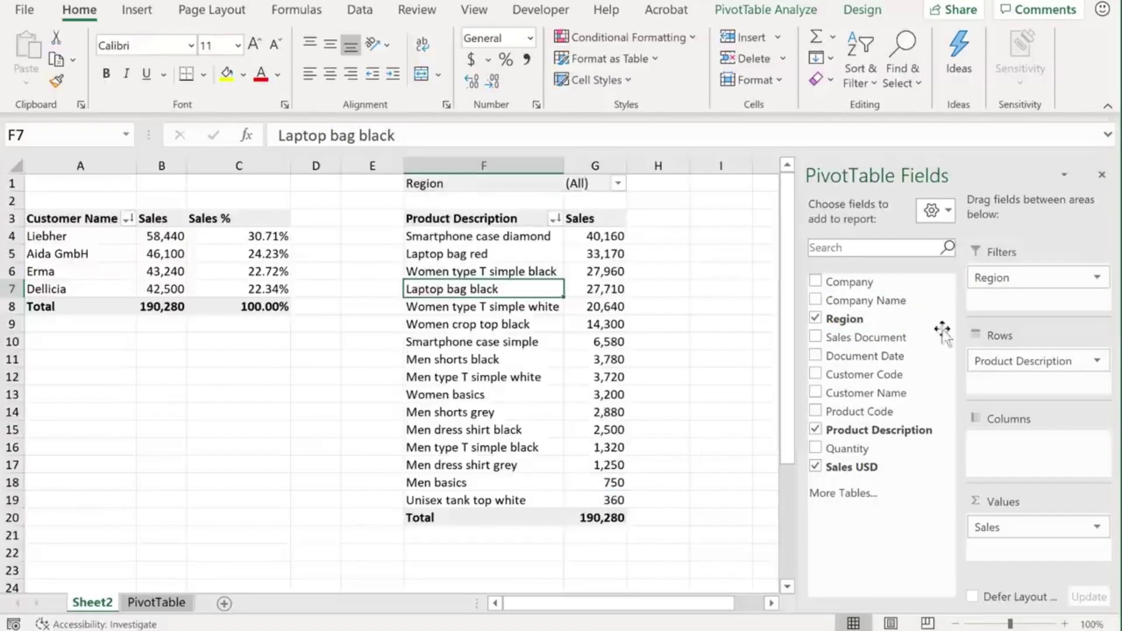
{"action": "left_click_drag", "start_coordinate": [982, 281], "coordinate": [868, 345]}
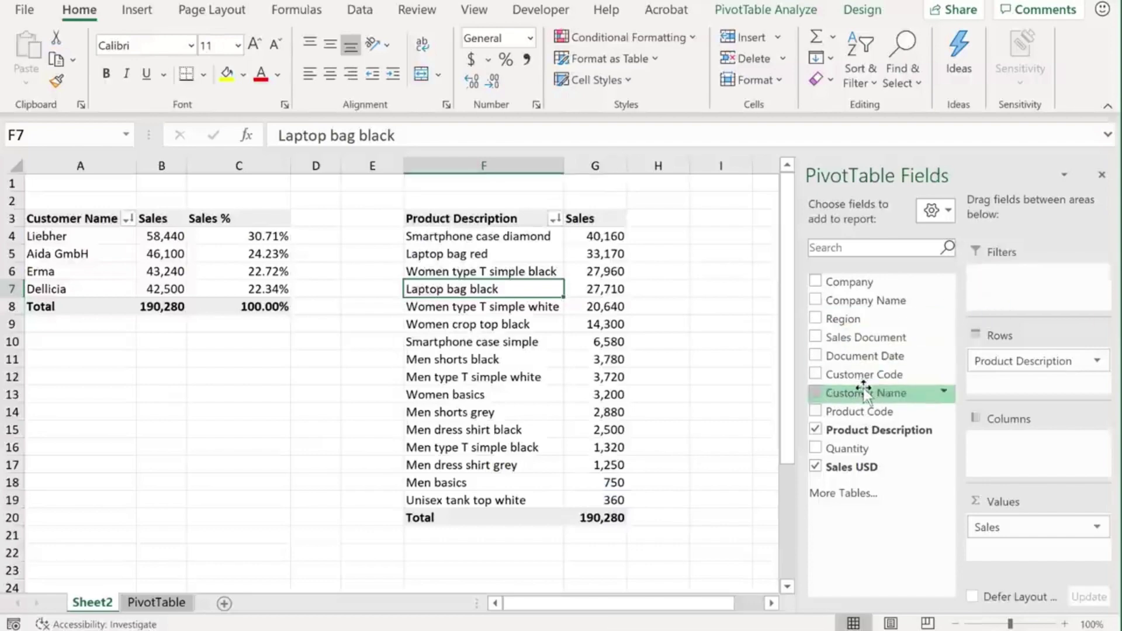
Add a Region slicer for the product PivotTable and place it, about 1.35 inches tall, beside the Sales column.
{"action": "right_click", "coordinate": [844, 319]}
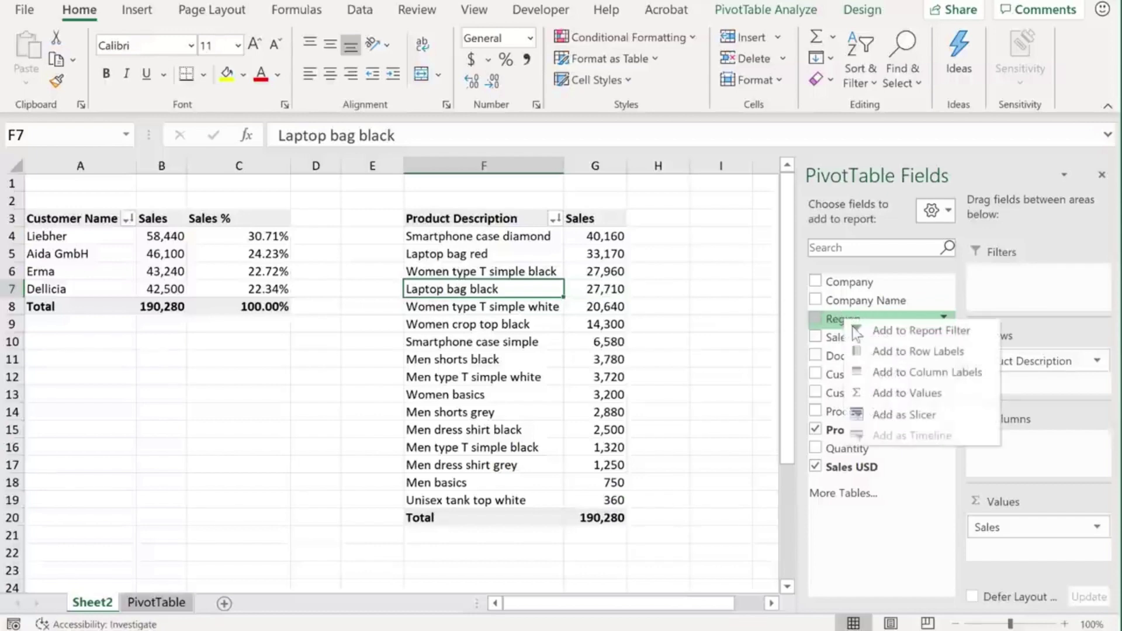
{"action": "left_click", "coordinate": [894, 412]}
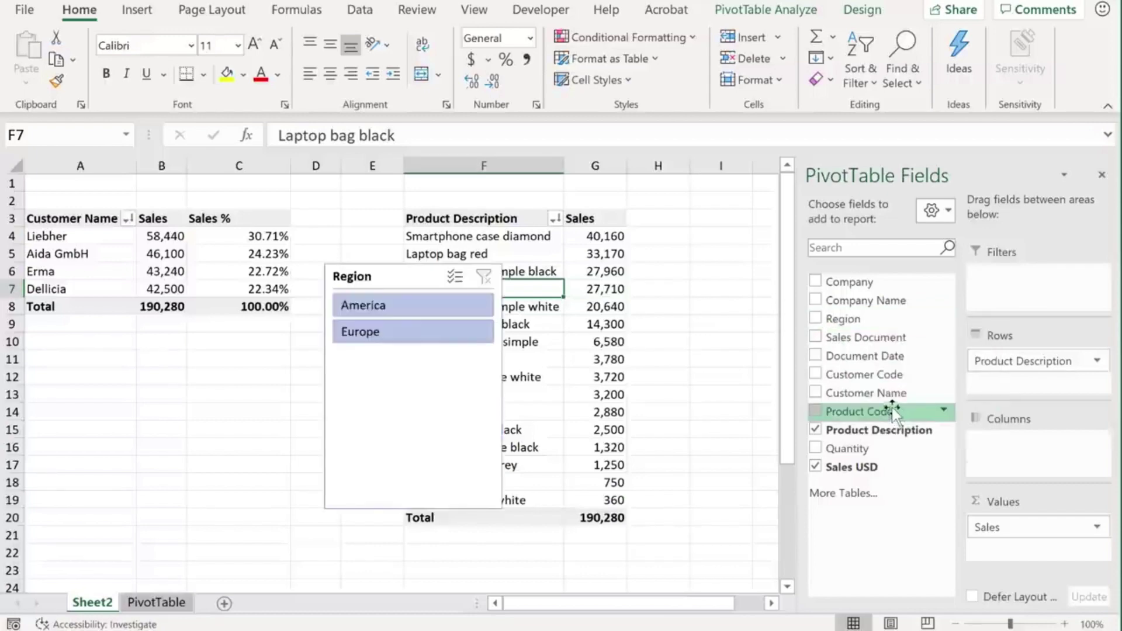
{"action": "left_click", "coordinate": [416, 500]}
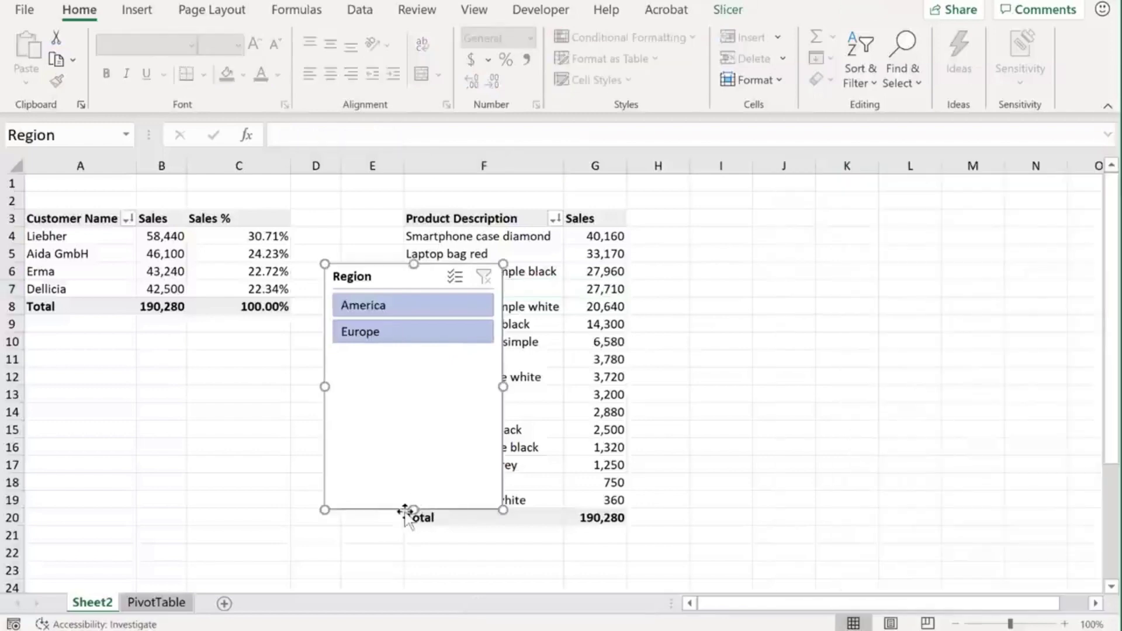
{"action": "left_click_drag", "start_coordinate": [414, 510], "coordinate": [414, 386]}
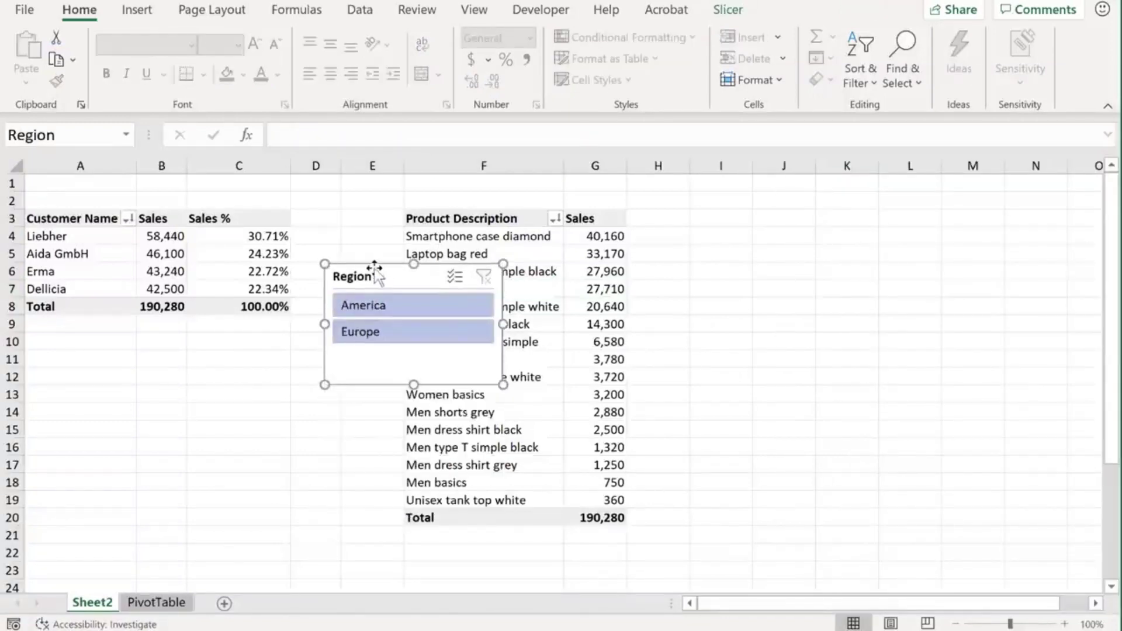
{"action": "left_click_drag", "start_coordinate": [371, 268], "coordinate": [689, 203]}
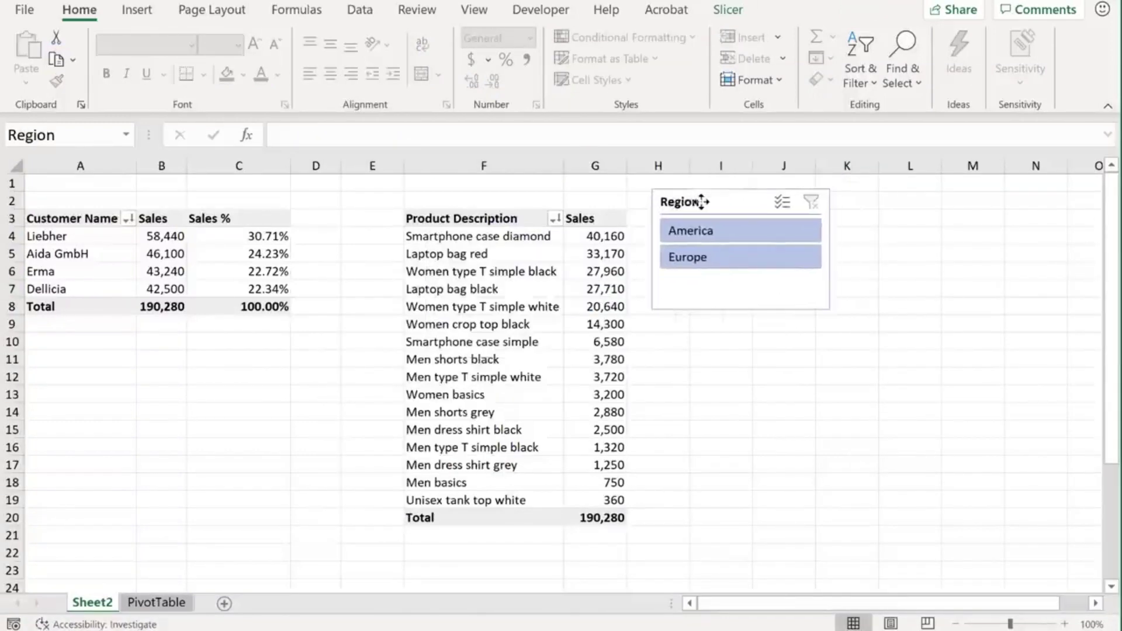
{"action": "left_click", "coordinate": [698, 377]}
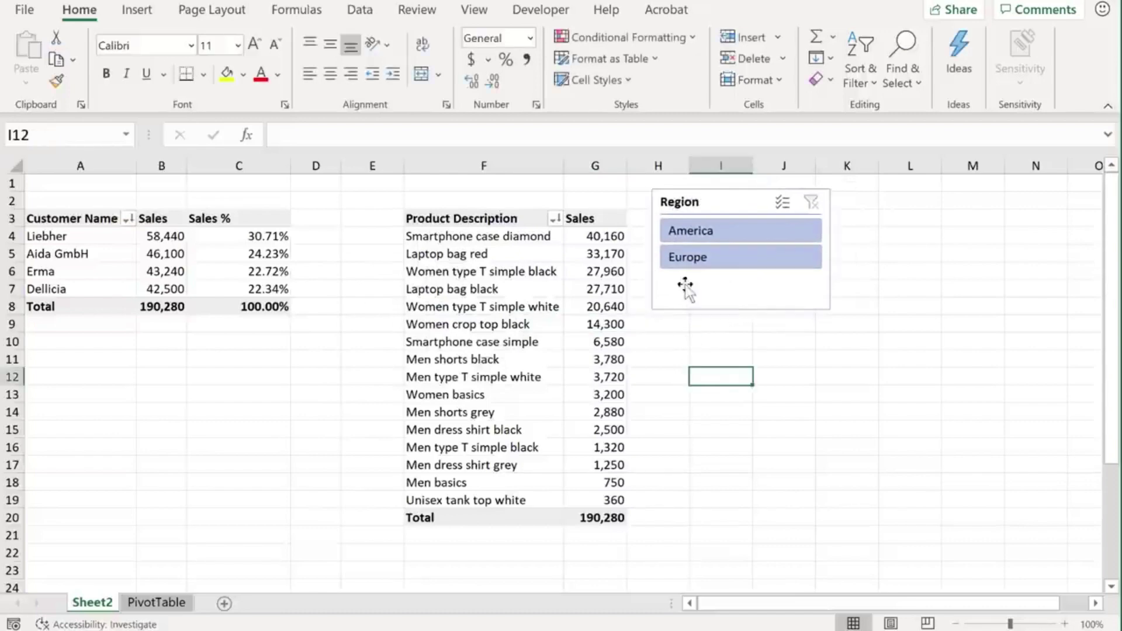
Filter the product PivotTable with the Region slicer, trying America and Europe and ending on America.
{"action": "left_click", "coordinate": [694, 237]}
{"action": "left_click", "coordinate": [699, 260]}
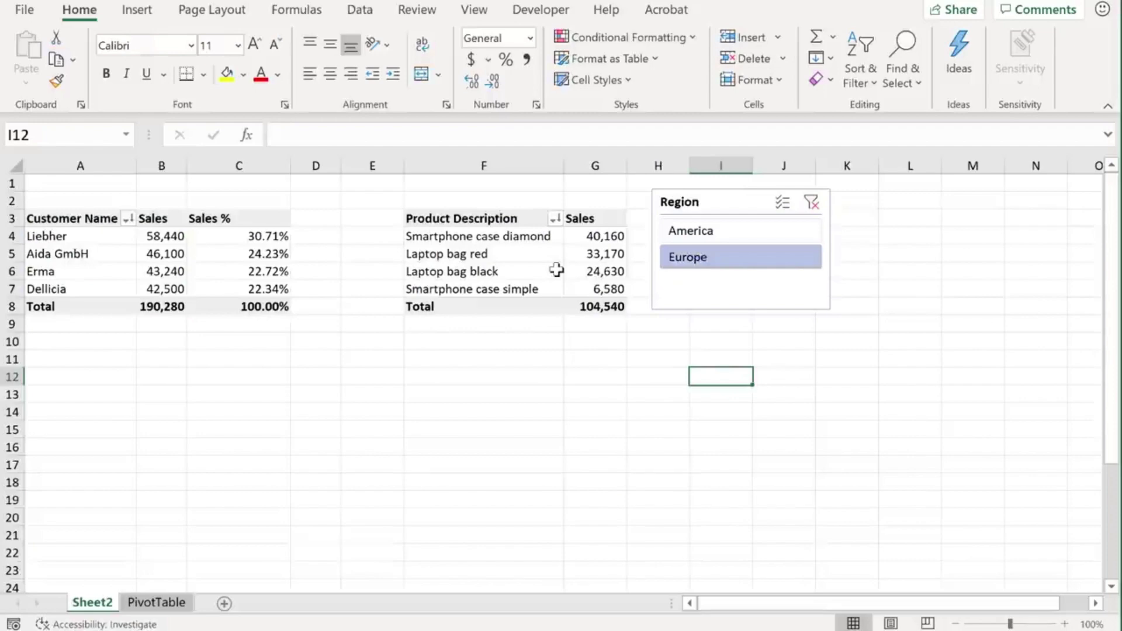
{"action": "left_click", "coordinate": [700, 237]}
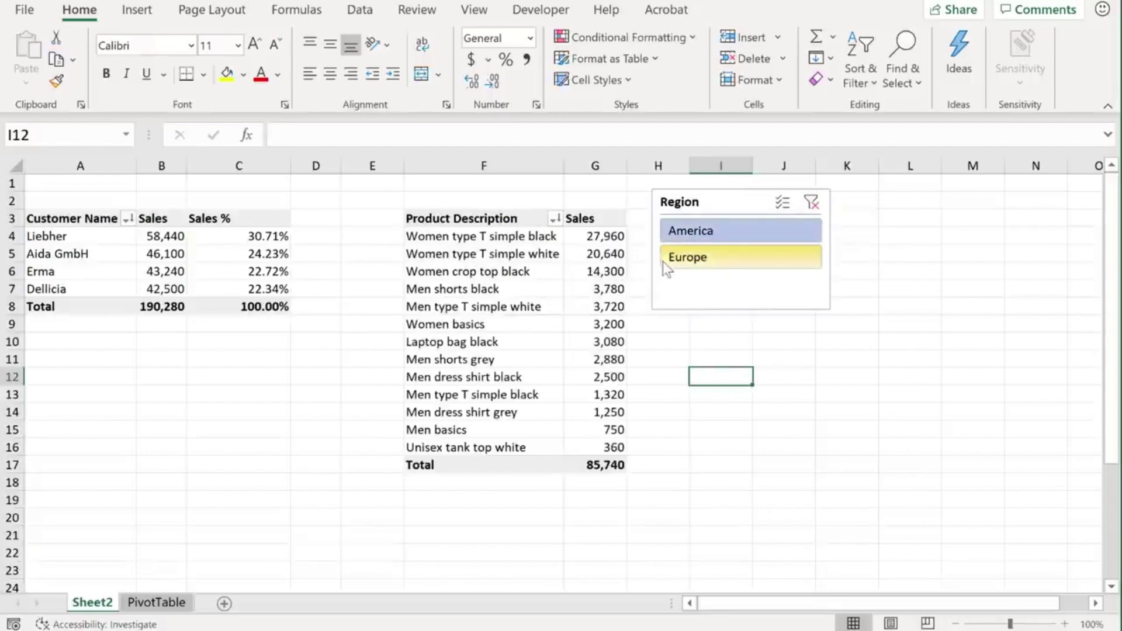
Format the Region slicer with a gray style, two columns and a size of about 1.05 by 2.13 inches.
{"action": "left_click", "coordinate": [690, 301]}
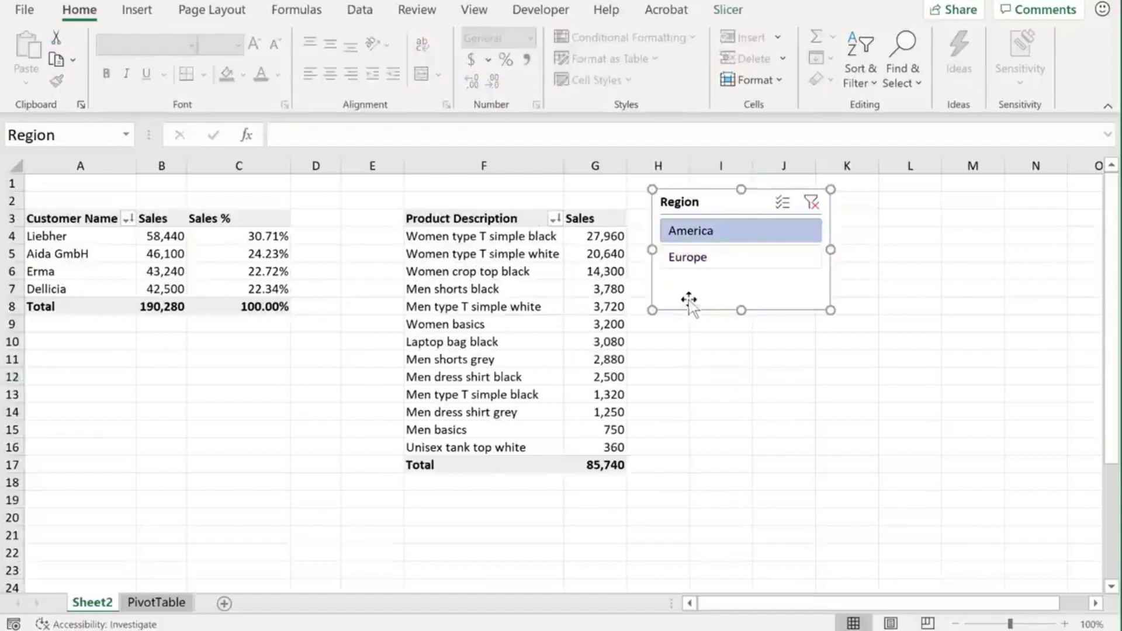
{"action": "left_click", "coordinate": [726, 11]}
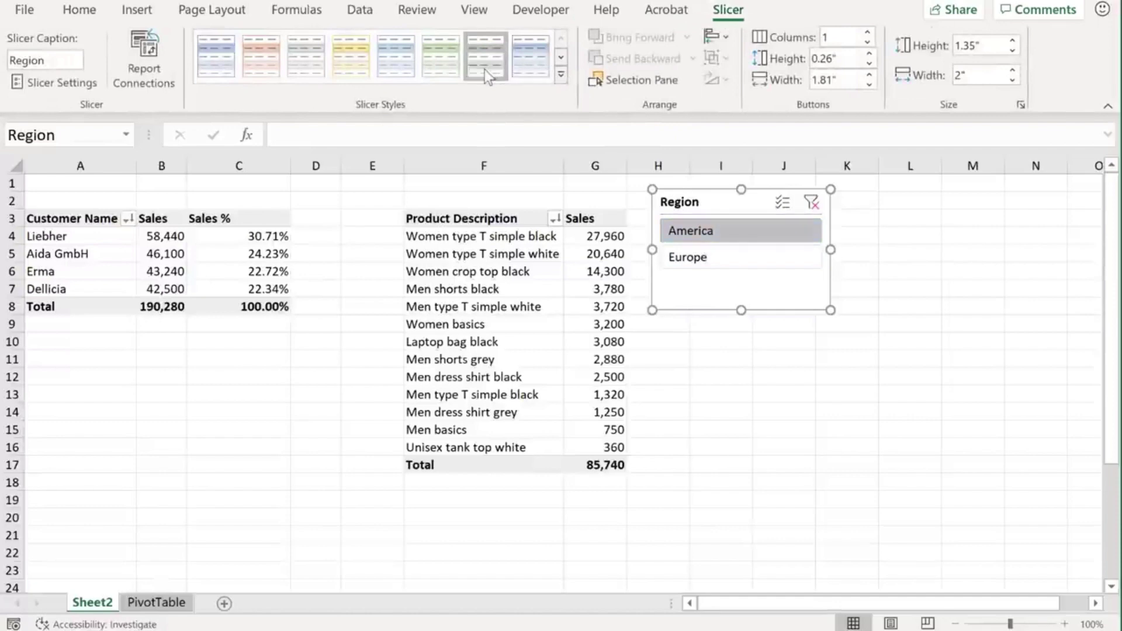
{"action": "left_click", "coordinate": [867, 33]}
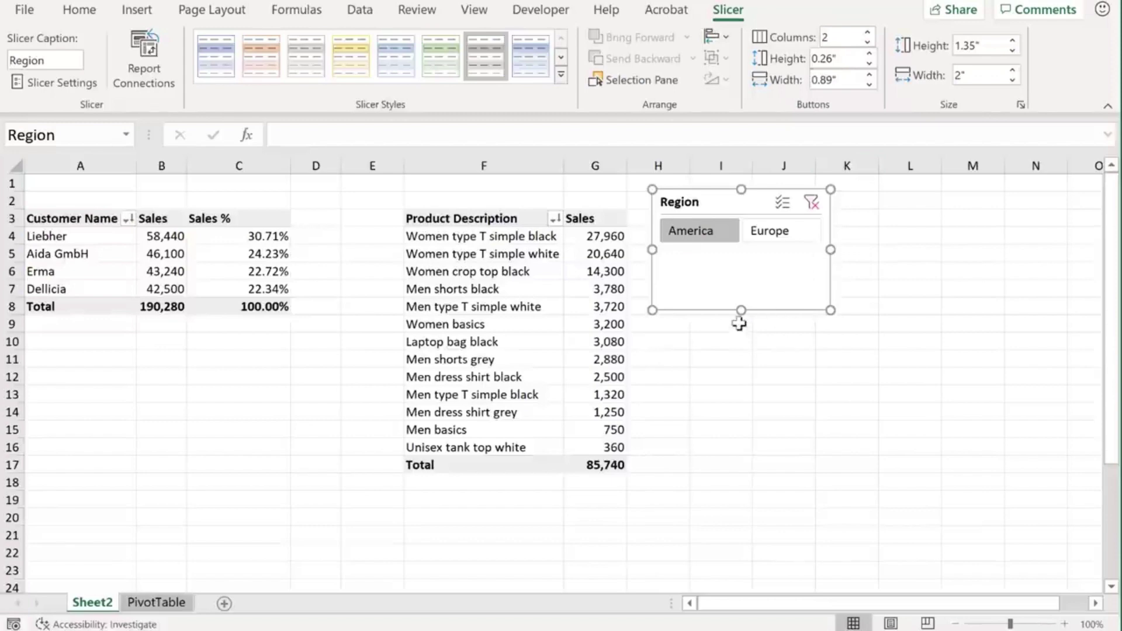
{"action": "left_click_drag", "start_coordinate": [740, 310], "coordinate": [734, 282]}
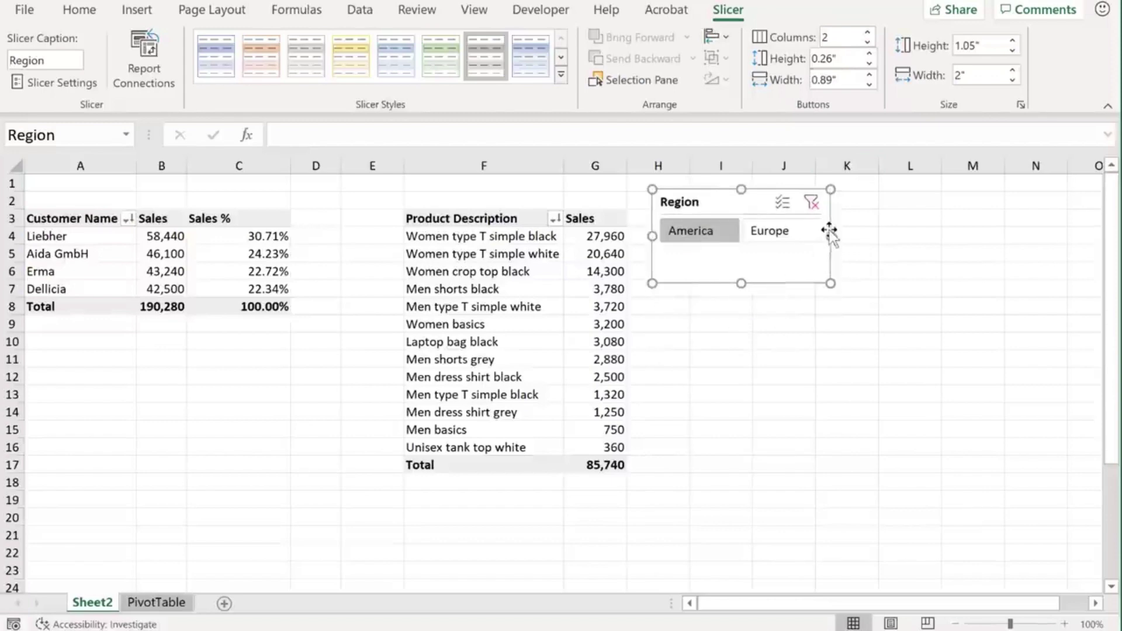
{"action": "left_click_drag", "start_coordinate": [827, 235], "coordinate": [842, 236]}
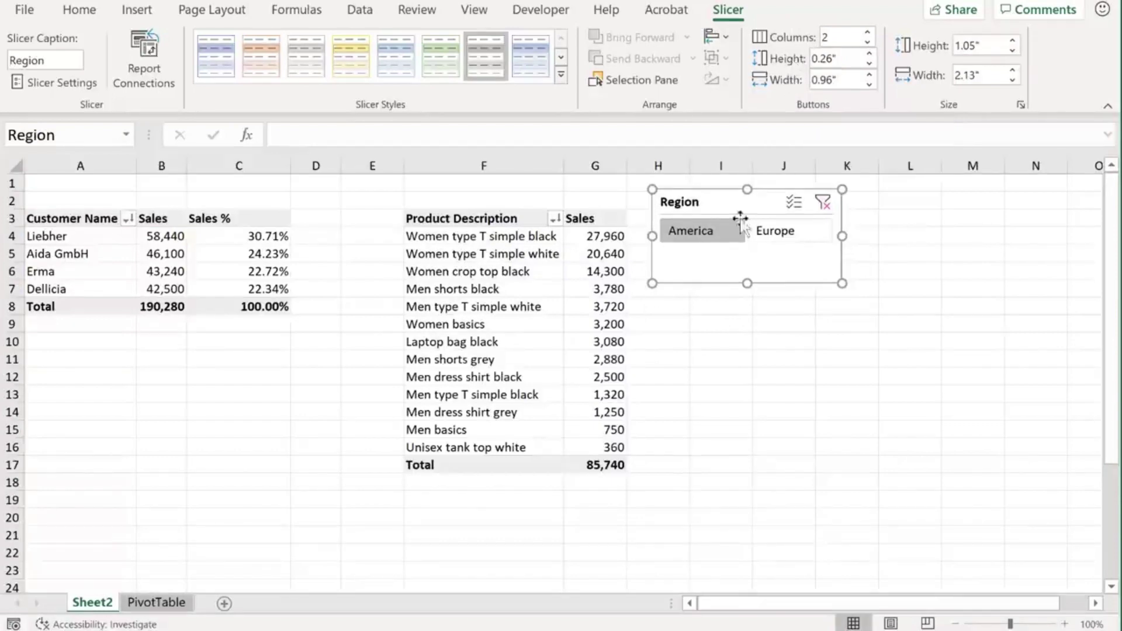
Switch the Region slicer to Europe and back to America to check which PivotTable it filters.
{"action": "left_click", "coordinate": [594, 291]}
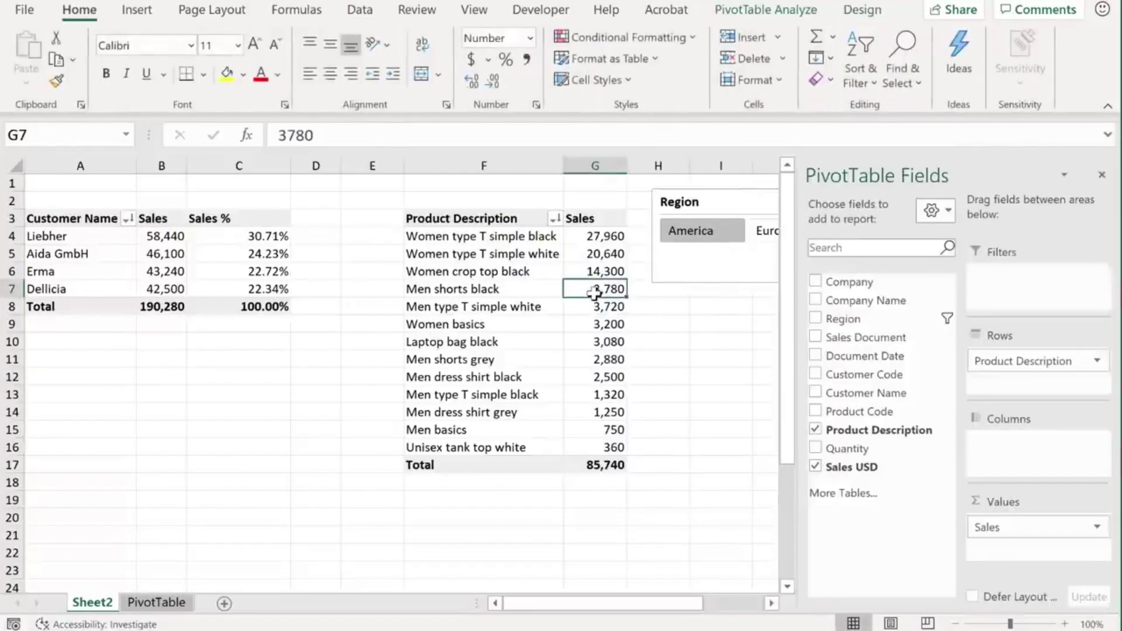
{"action": "left_click", "coordinate": [765, 237]}
{"action": "left_click", "coordinate": [688, 237]}
Connect the customer PivotTable to the existing Region slicer through its filter connections.
{"action": "left_click", "coordinate": [184, 274]}
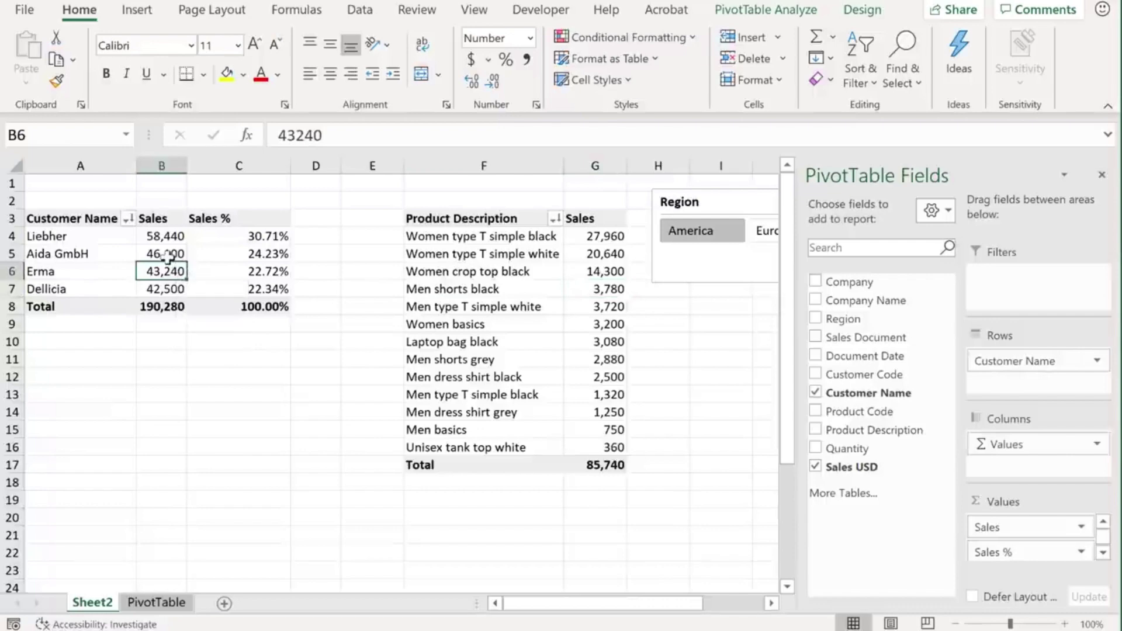
{"action": "left_click", "coordinate": [167, 257]}
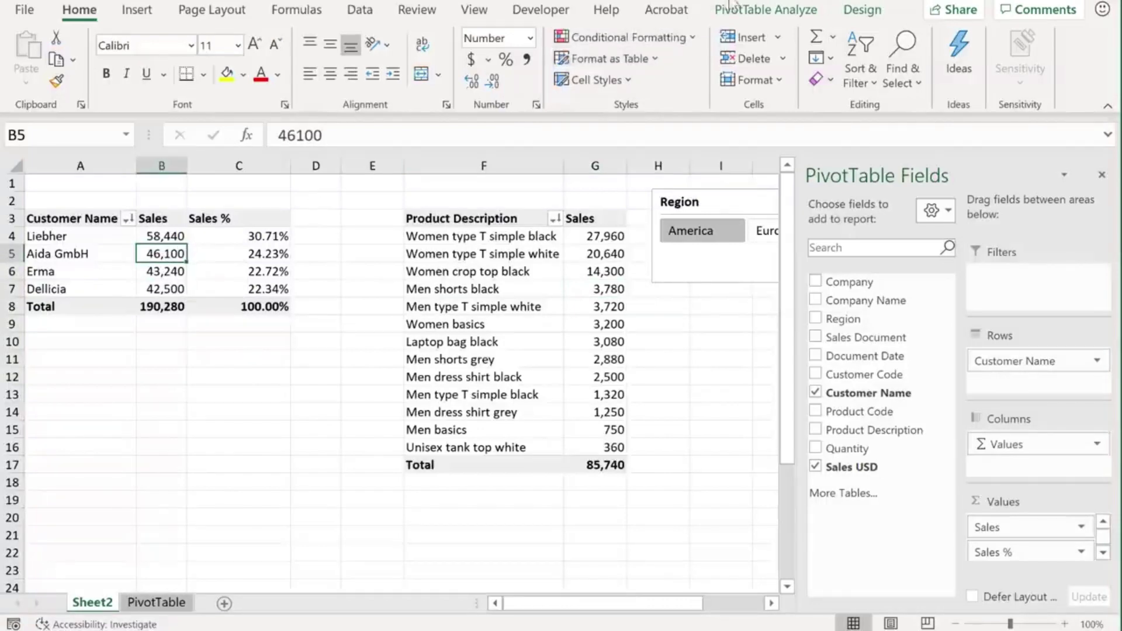
{"action": "left_click", "coordinate": [732, 12]}
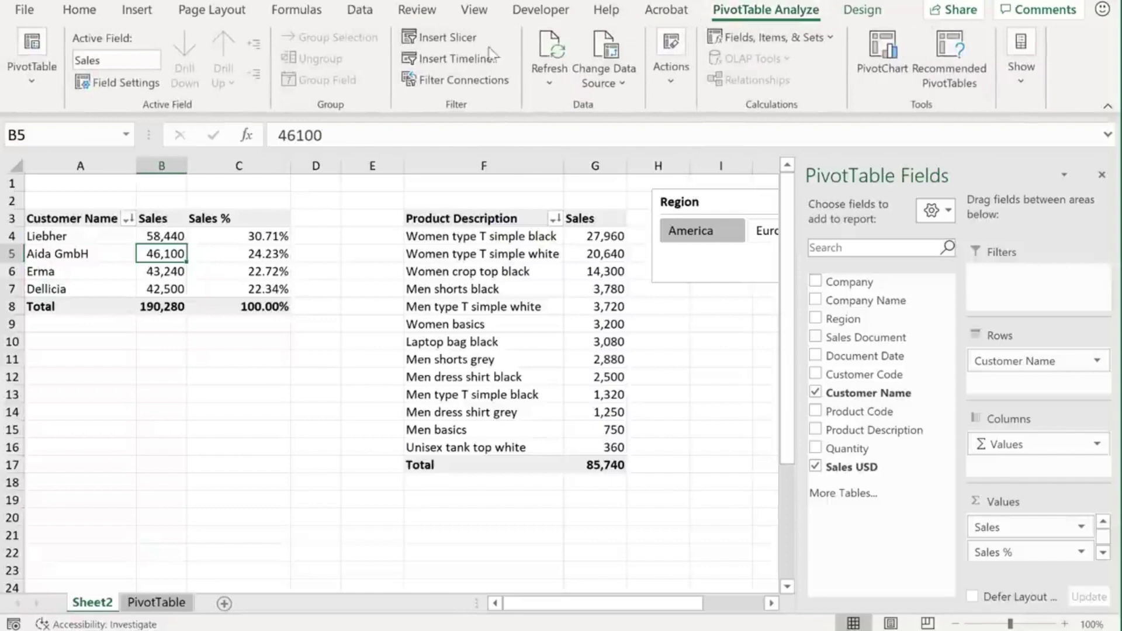
{"action": "left_click", "coordinate": [462, 85]}
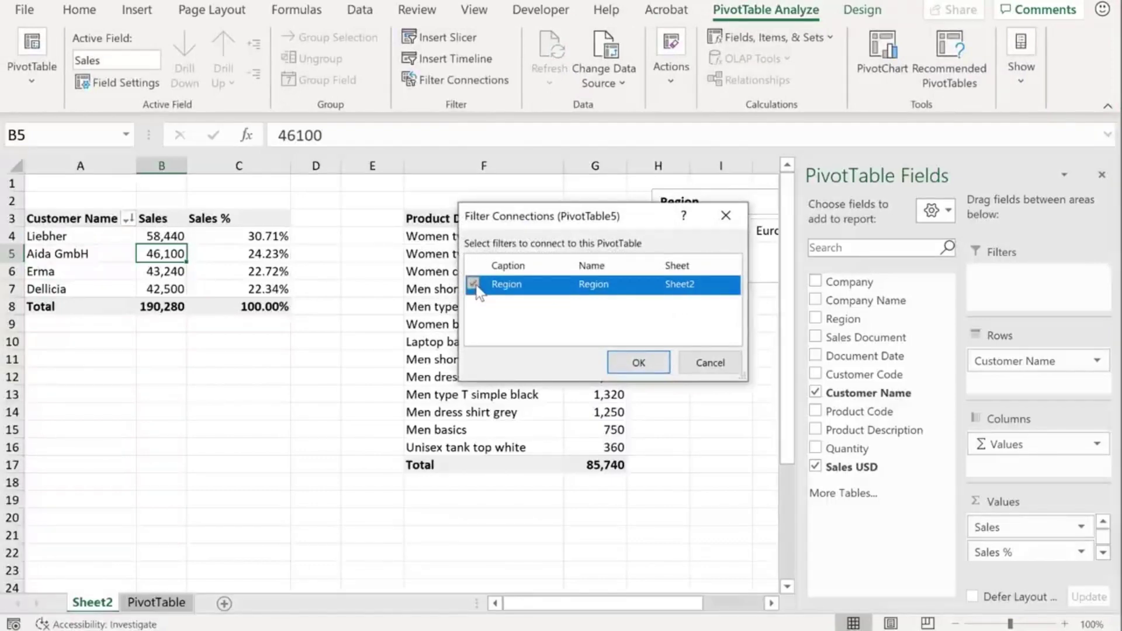
{"action": "left_click", "coordinate": [499, 291]}
{"action": "left_click", "coordinate": [621, 361]}
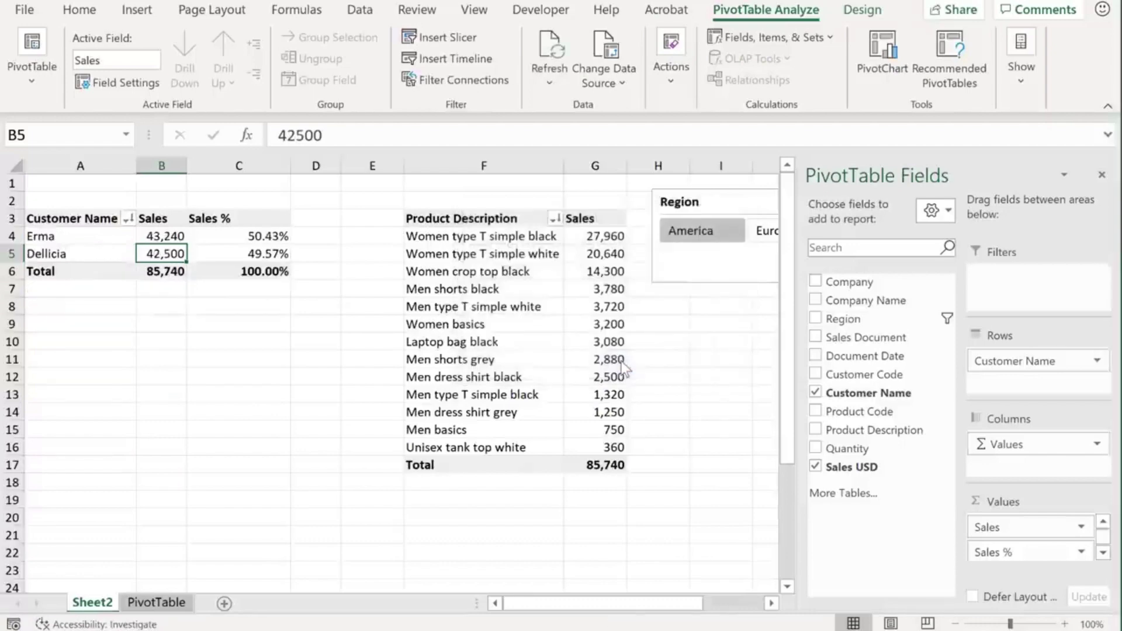
Switch the Region slicer to Europe and back to America to check that it filters both PivotTables.
{"action": "left_click", "coordinate": [595, 340]}
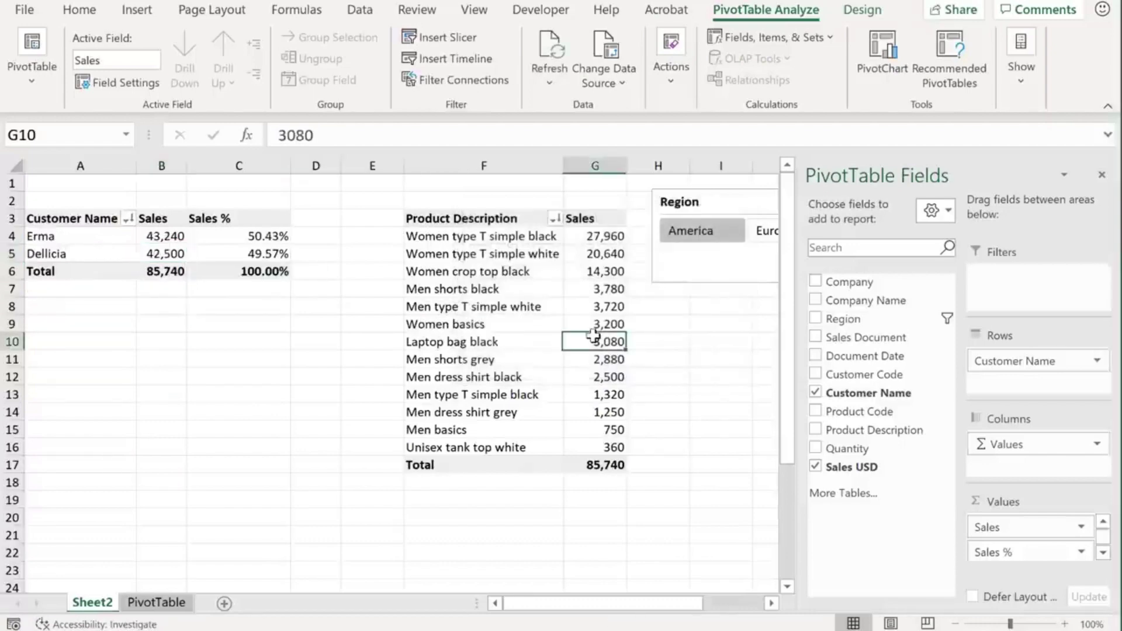
{"action": "left_click", "coordinate": [756, 230]}
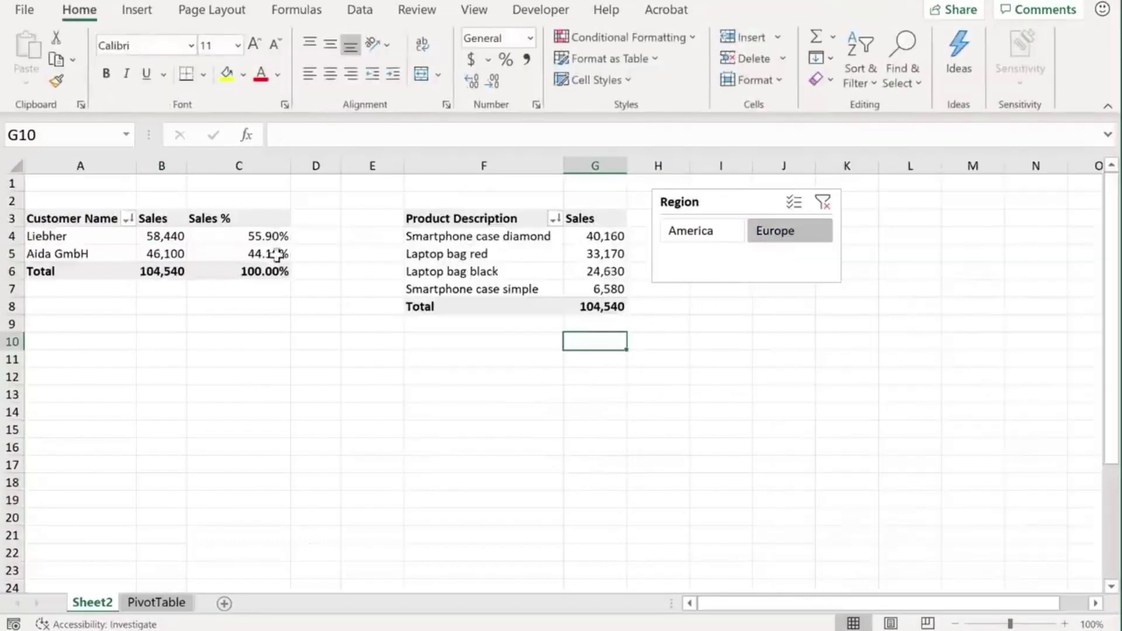
{"action": "left_click", "coordinate": [686, 228]}
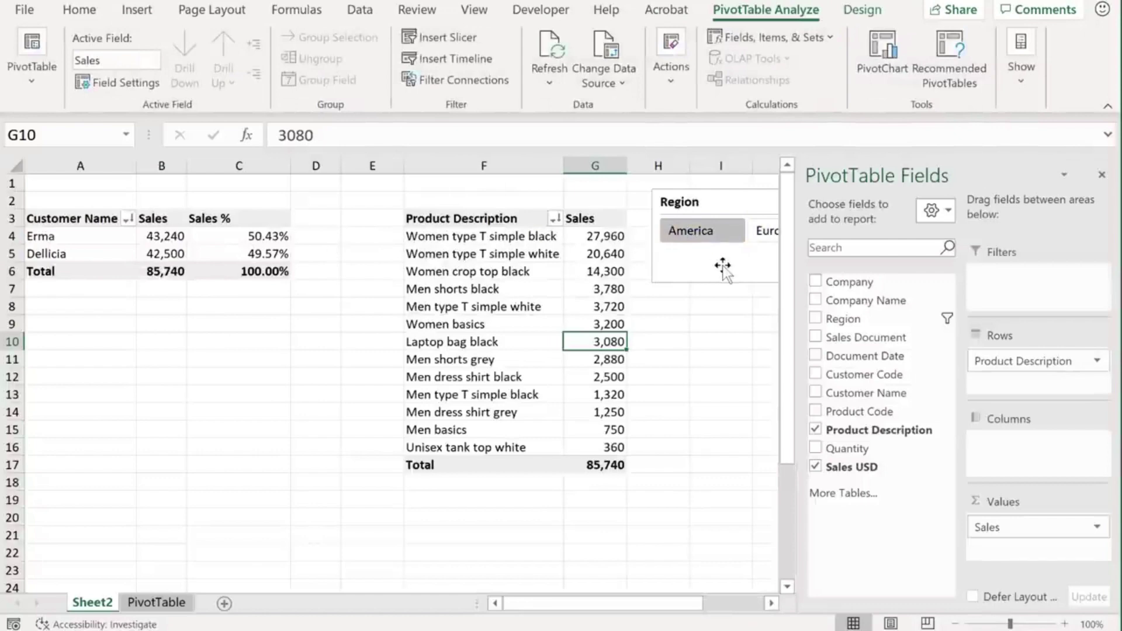
Hide the PivotTable field list and turn on the Region slicer's multi-select, toggling Europe and ending with both America and Europe selected.
{"action": "left_click", "coordinate": [1101, 177]}
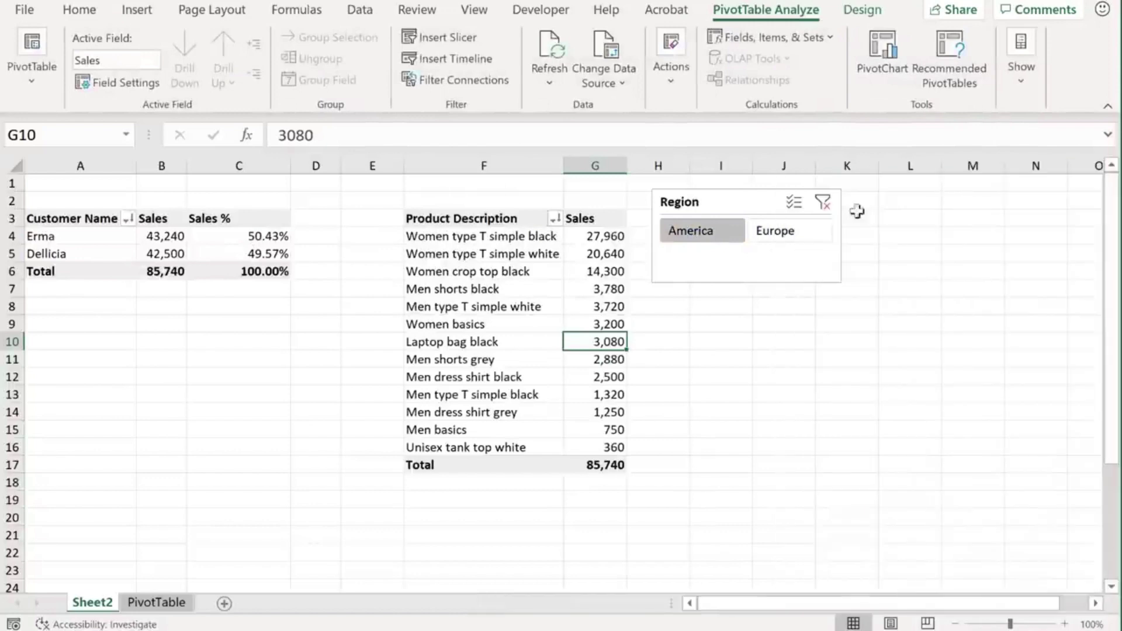
{"action": "left_click", "coordinate": [793, 203]}
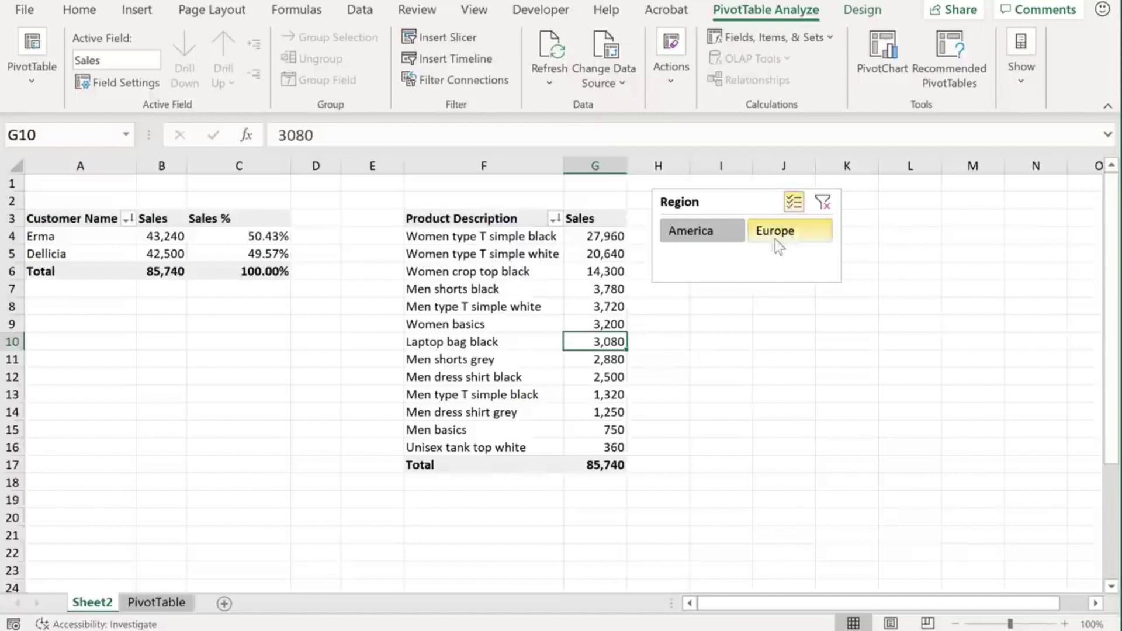
{"action": "left_click", "coordinate": [779, 235]}
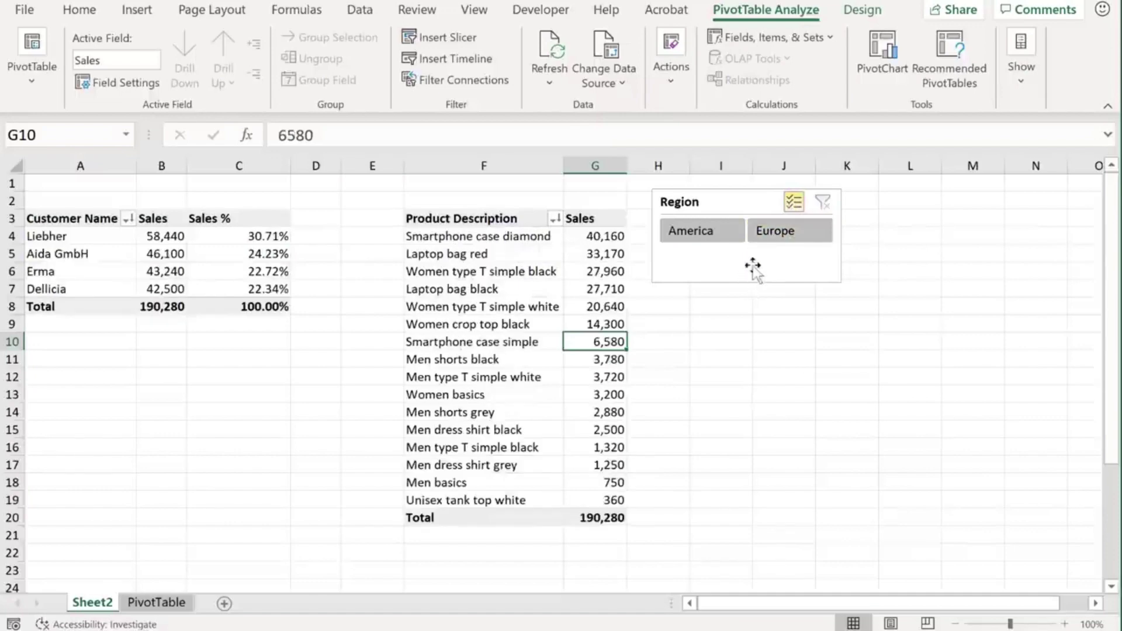
{"action": "left_click", "coordinate": [761, 237]}
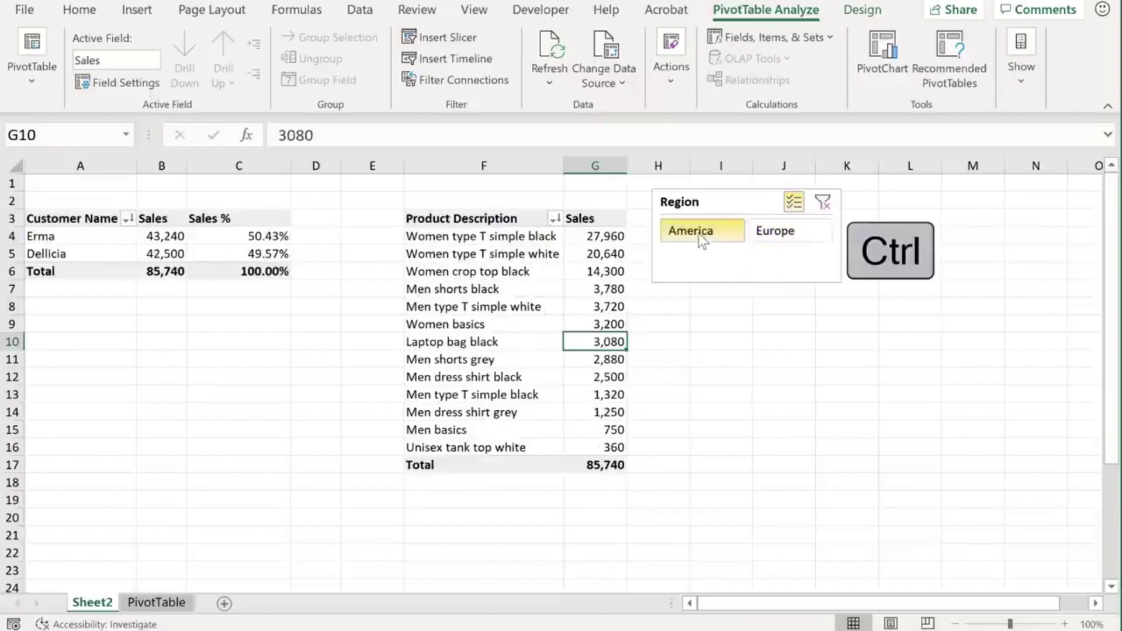
{"action": "left_click", "coordinate": [772, 236], "text": "ctrl"}
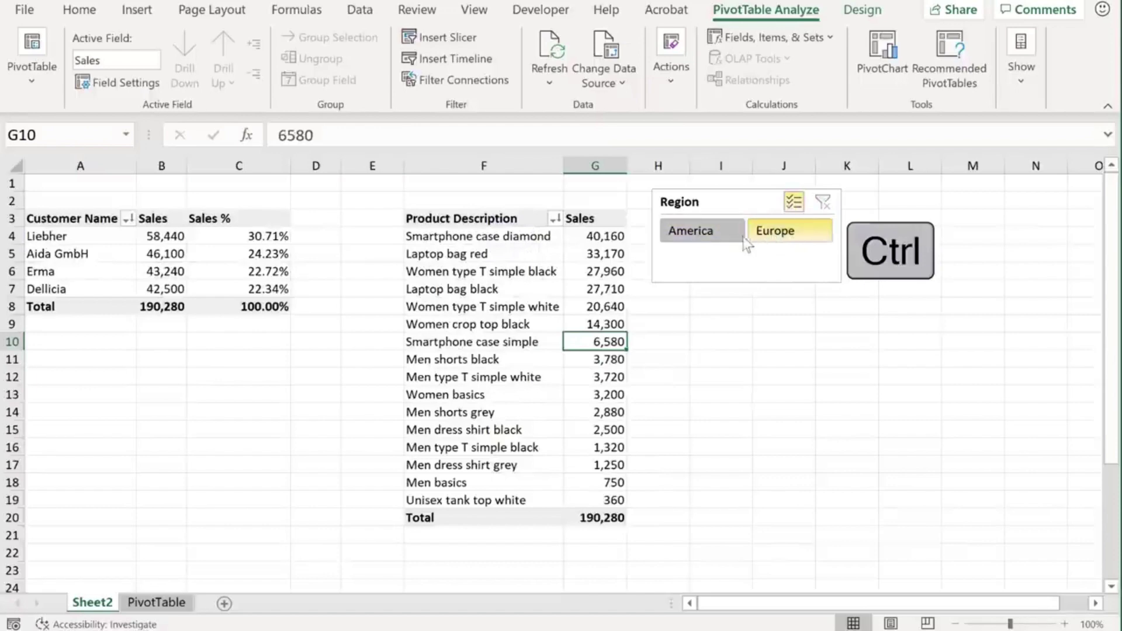
{"action": "left_click", "coordinate": [759, 237], "text": "ctrl"}
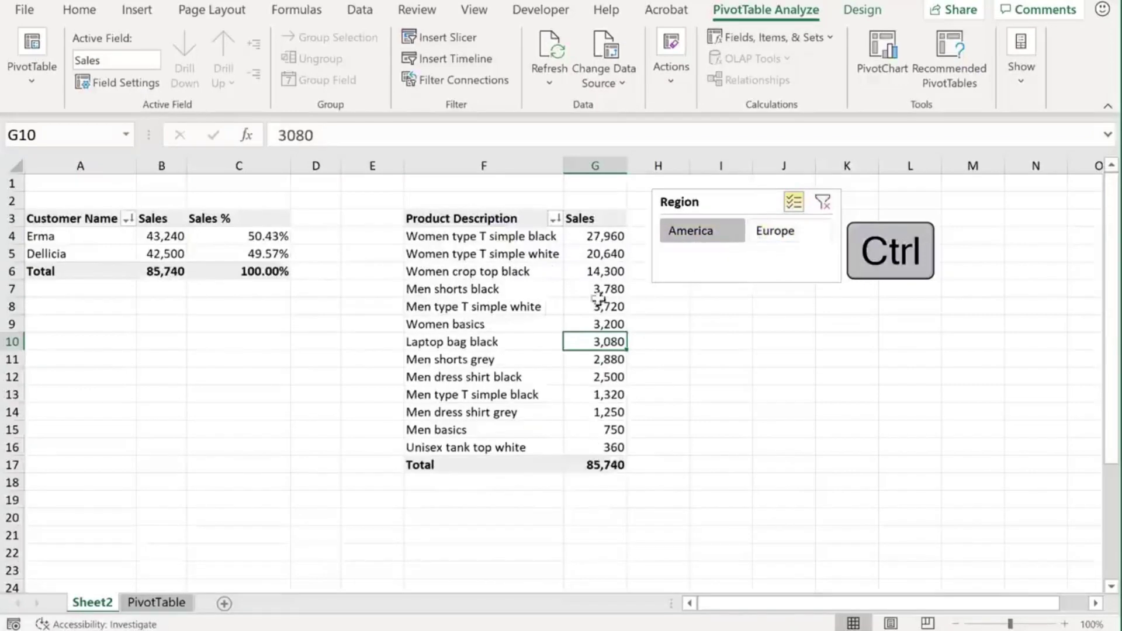
{"action": "left_click", "coordinate": [817, 234]}
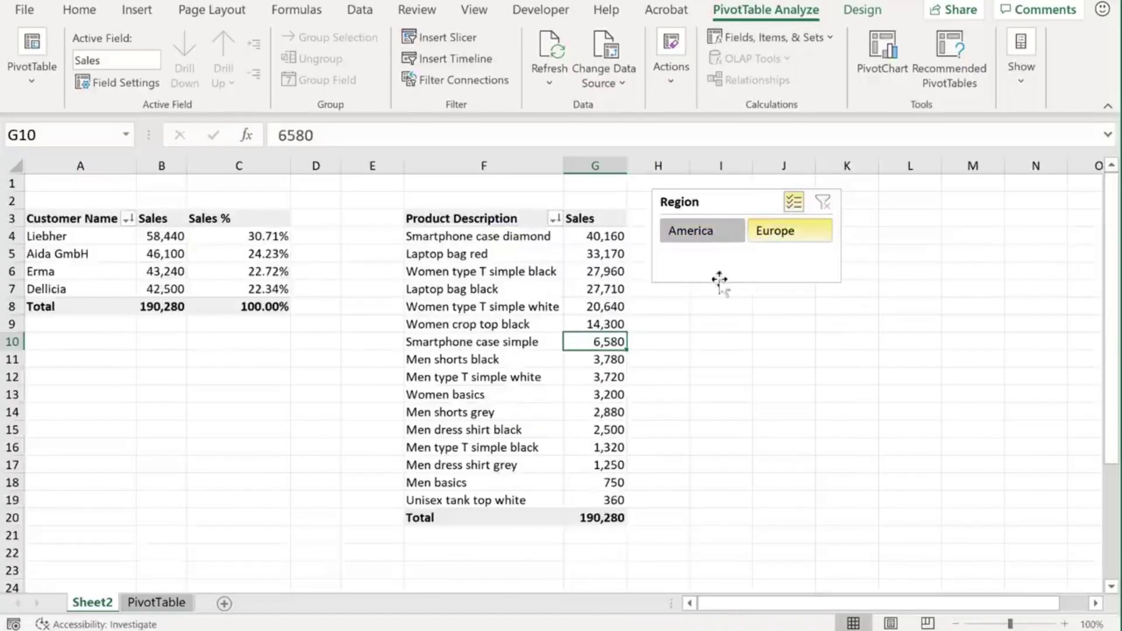
{"action": "left_click", "coordinate": [535, 307]}
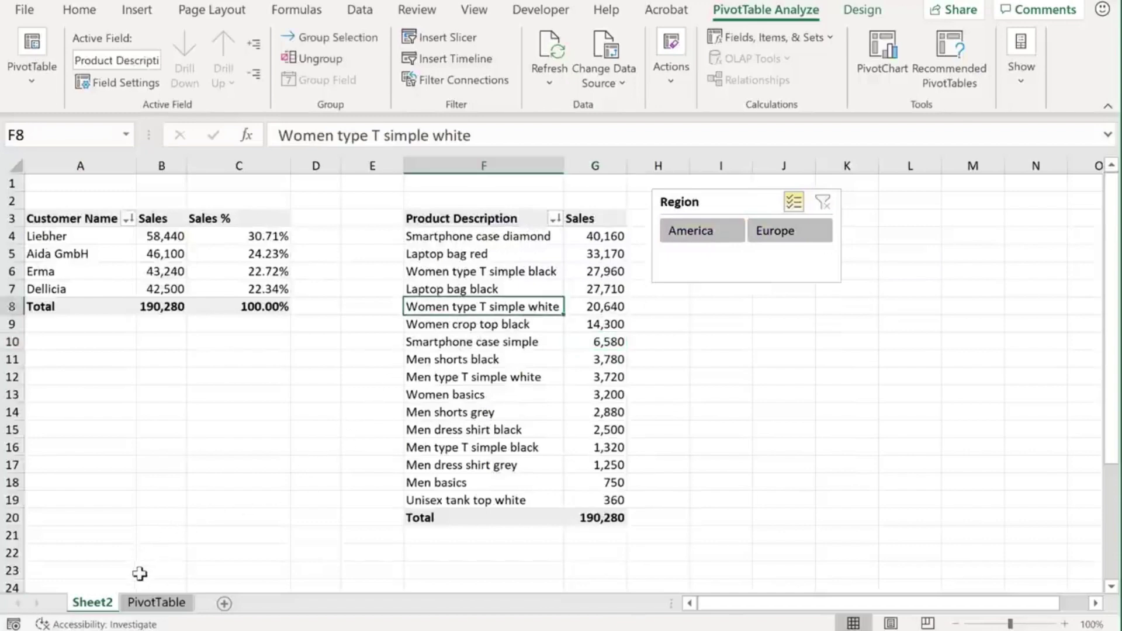
On the PivotTable sheet, extend the source table from row 108 through row 110 and set both new rows' product description to Laptop fancy.
{"action": "left_click", "coordinate": [163, 602]}
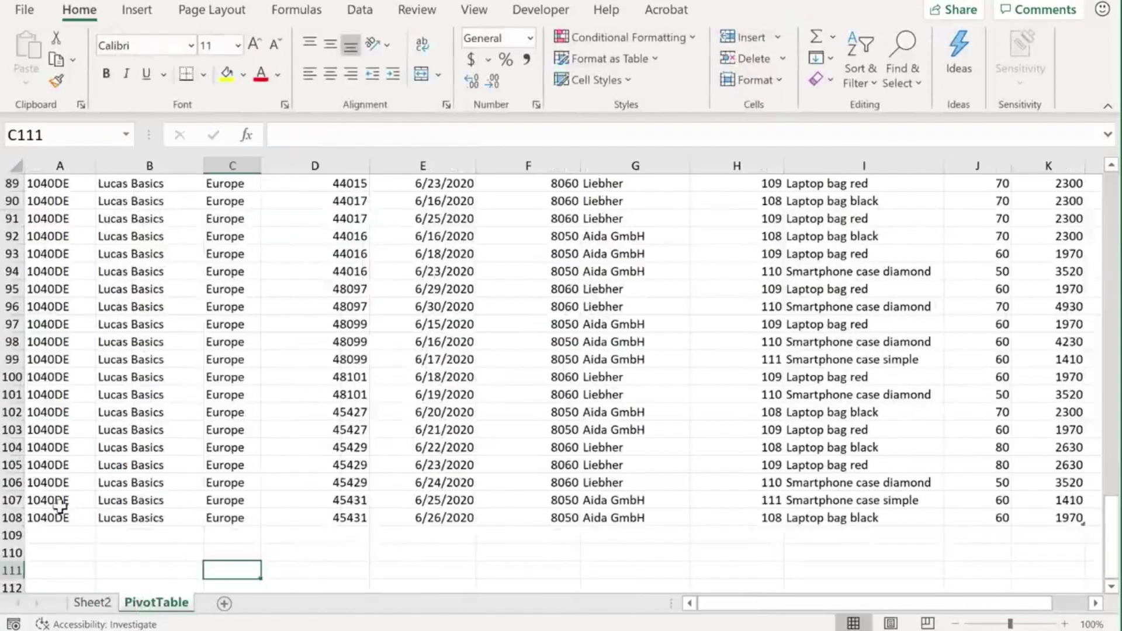
{"action": "left_click_drag", "start_coordinate": [53, 516], "coordinate": [1080, 553]}
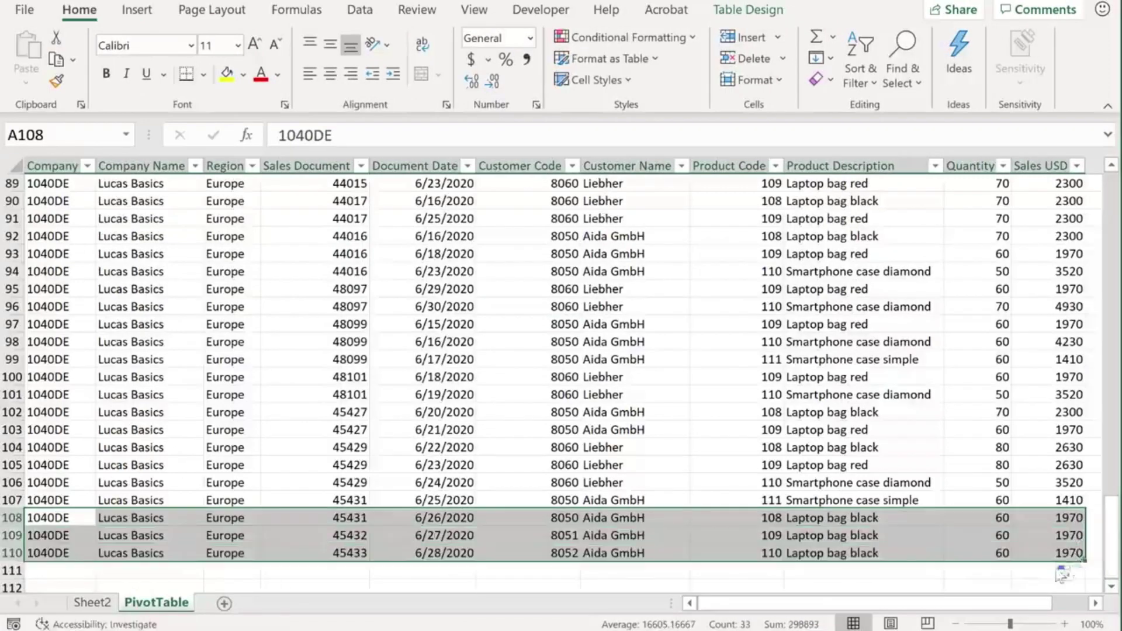
{"action": "left_click", "coordinate": [864, 535]}
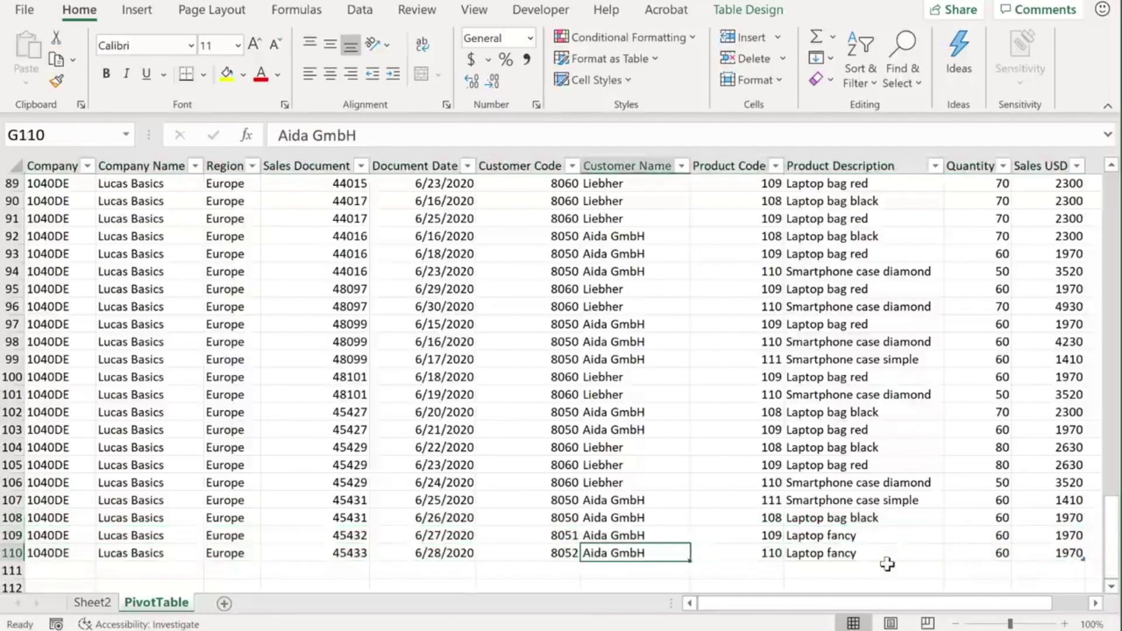
Set the customer name to Bold in rows 109 and 110 of the source table.
{"action": "key", "text": "Up"}
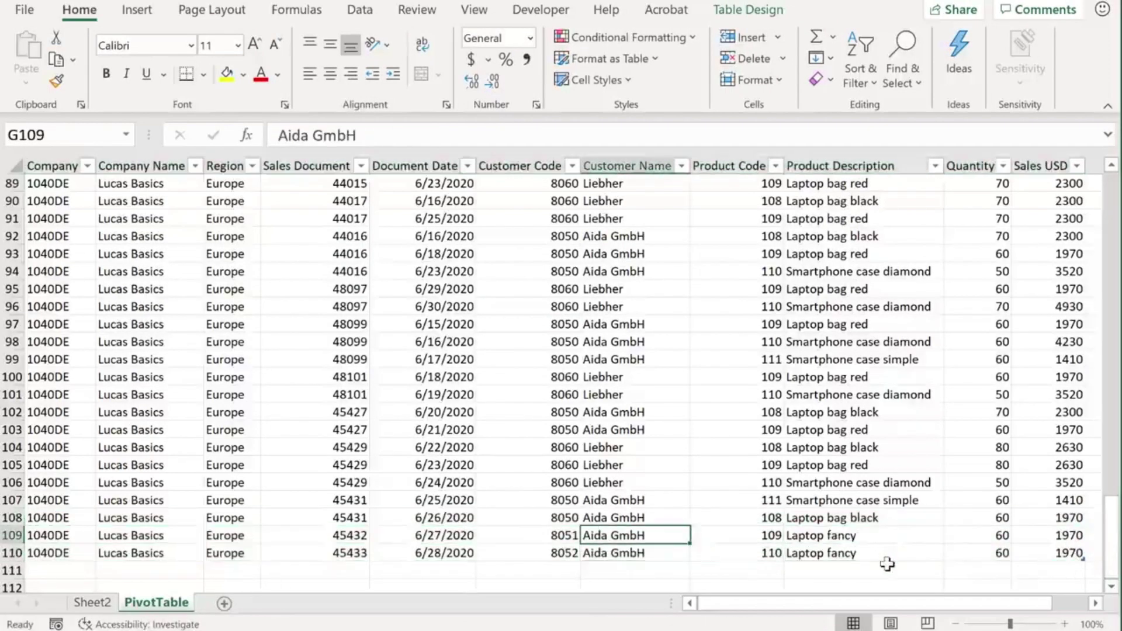
{"action": "type", "text": "Bold"}
{"action": "key", "text": "Return"}
{"action": "type", "text": "Bold"}
{"action": "key", "text": "Return"}
Refresh the PivotTables on Sheet2 to include the new source rows, and select the Laptop fancy entry.
{"action": "left_click", "coordinate": [113, 600]}
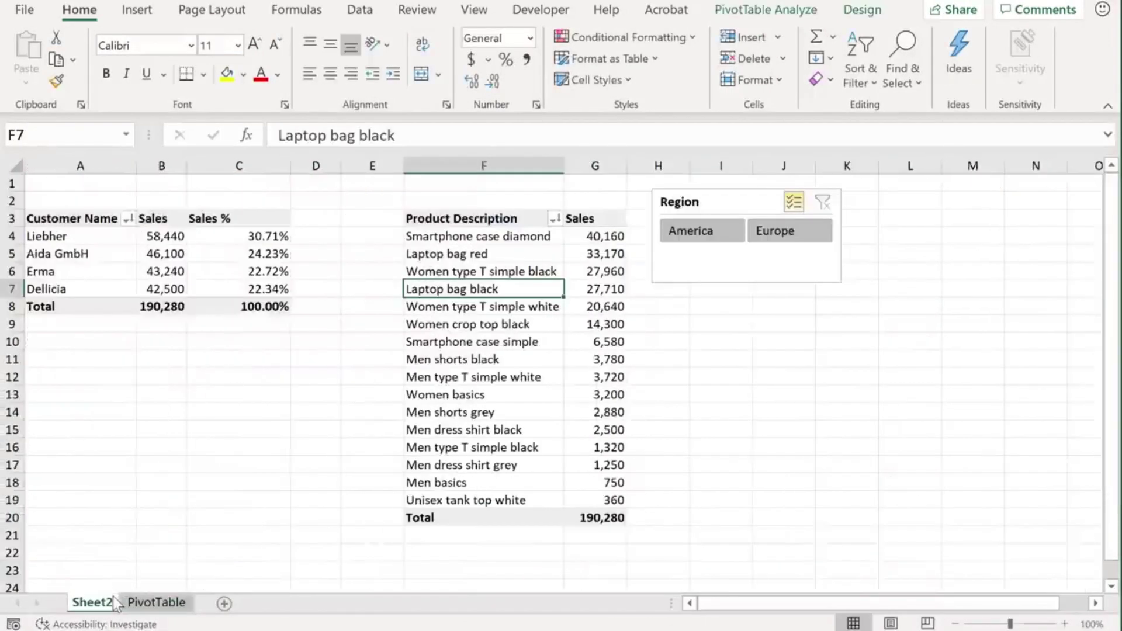
{"action": "right_click", "coordinate": [490, 312]}
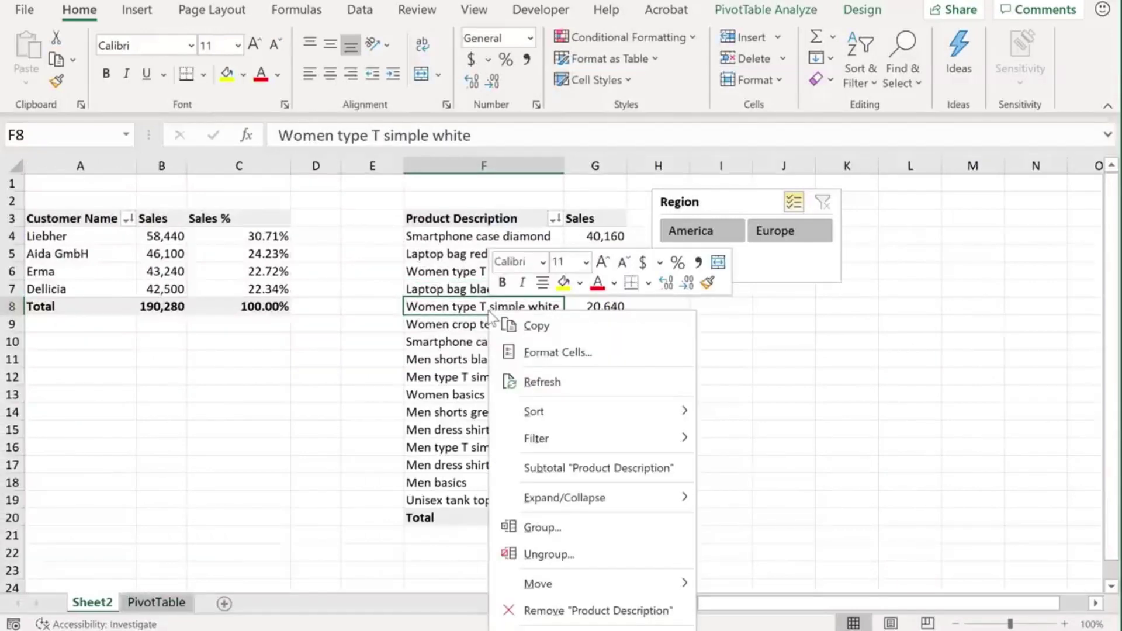
{"action": "left_click", "coordinate": [542, 383]}
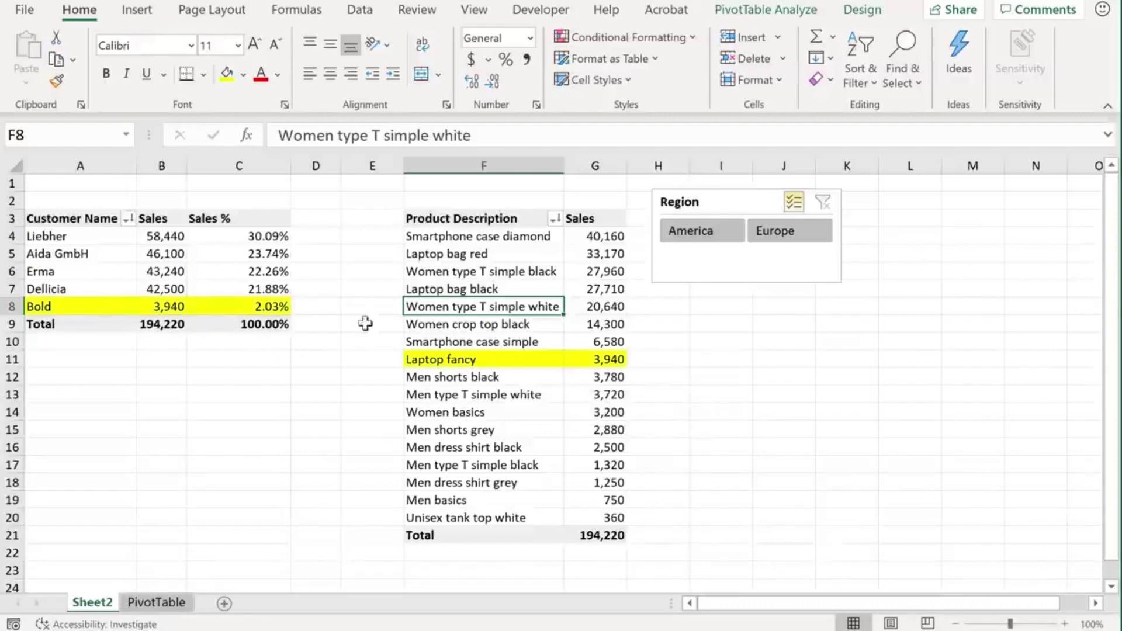
{"action": "left_click", "coordinate": [502, 363]}
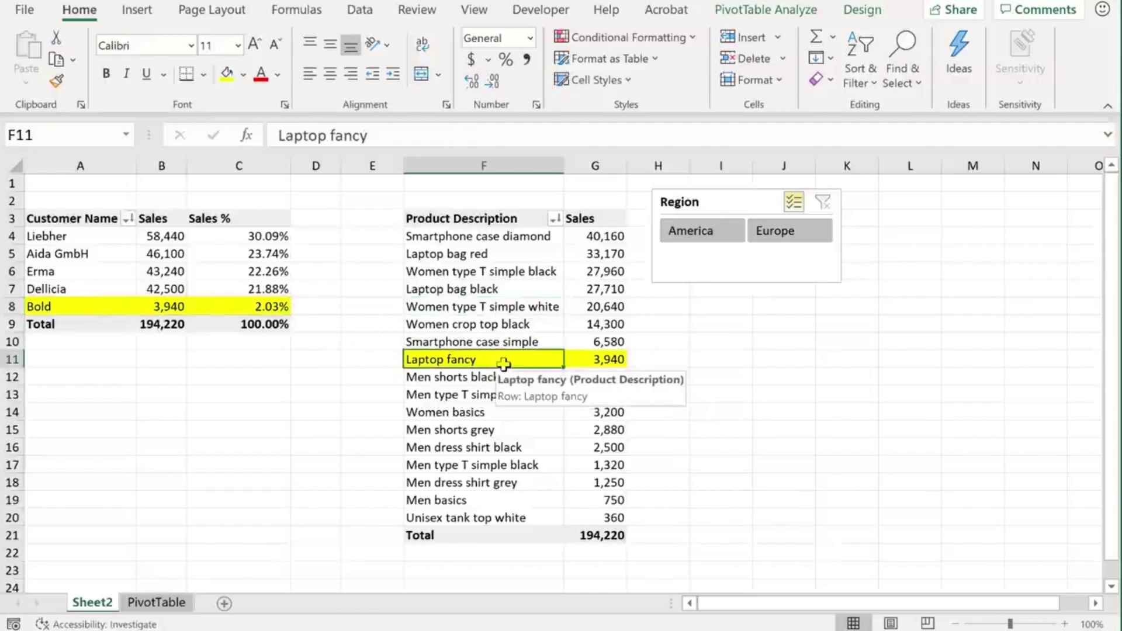